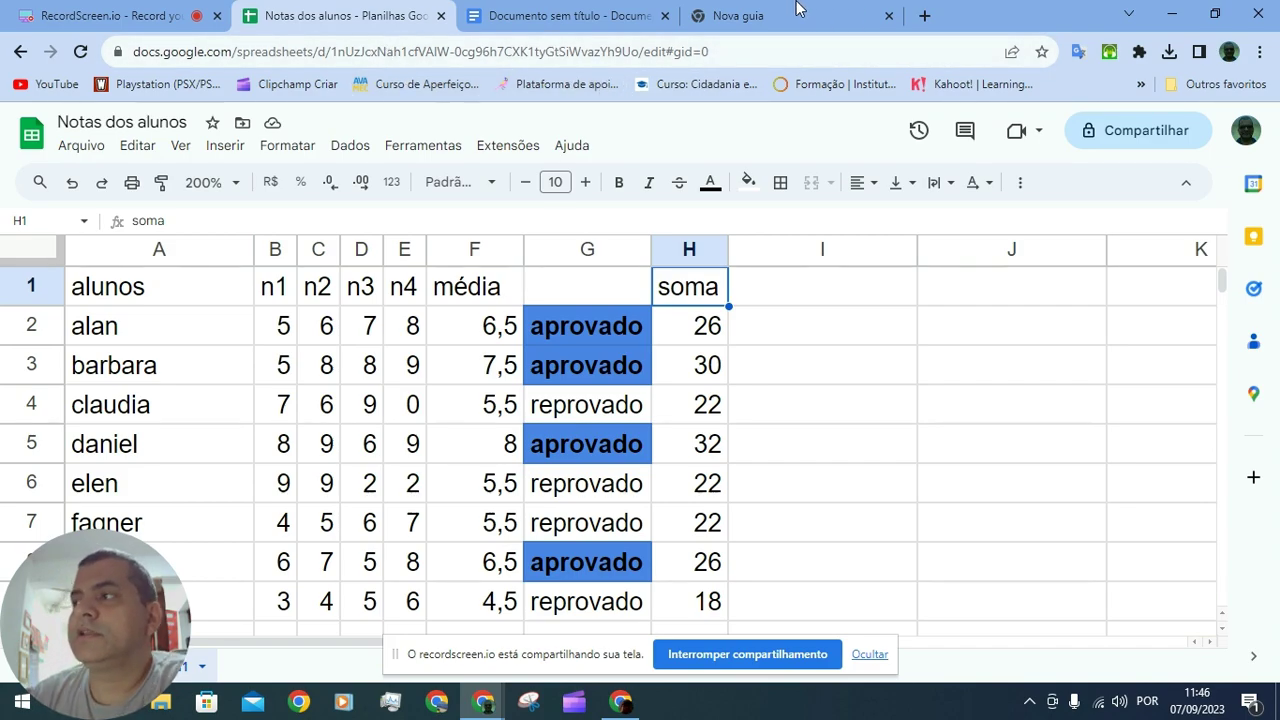
Load the Google homepage (google.com) in the empty new browser tab.
mouse_move(800, 16)
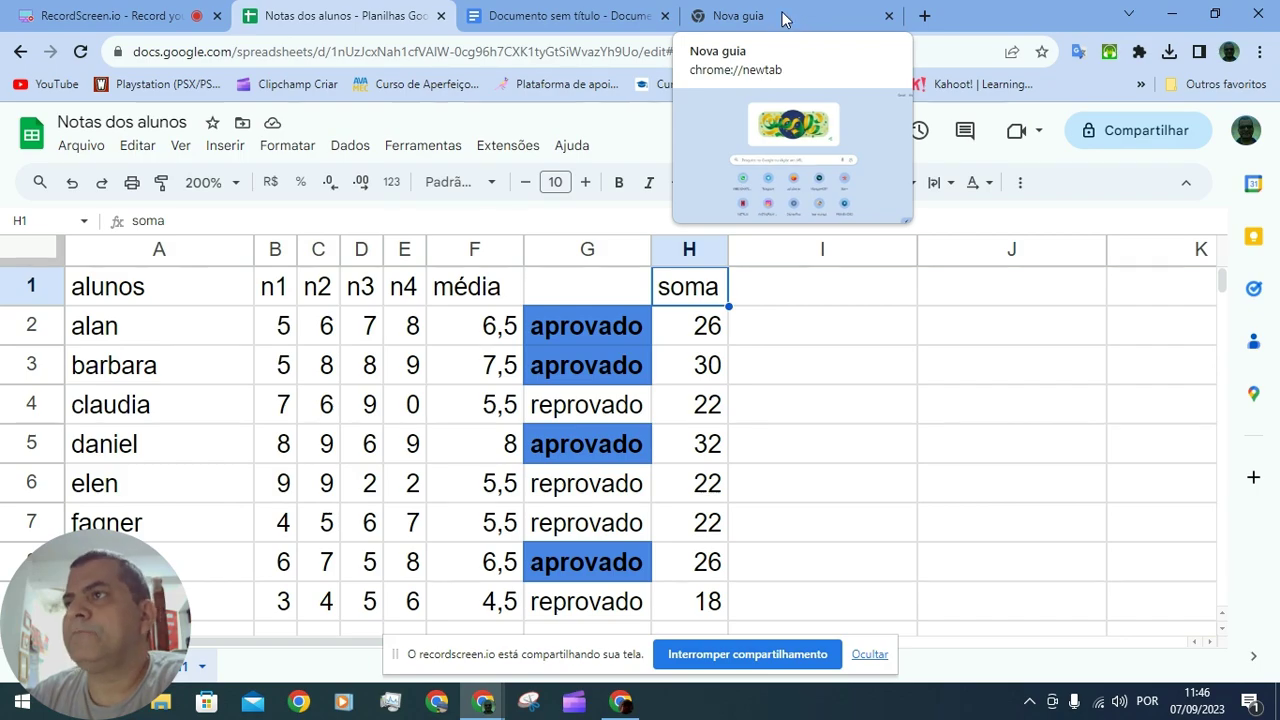
click(783, 18)
click(332, 52)
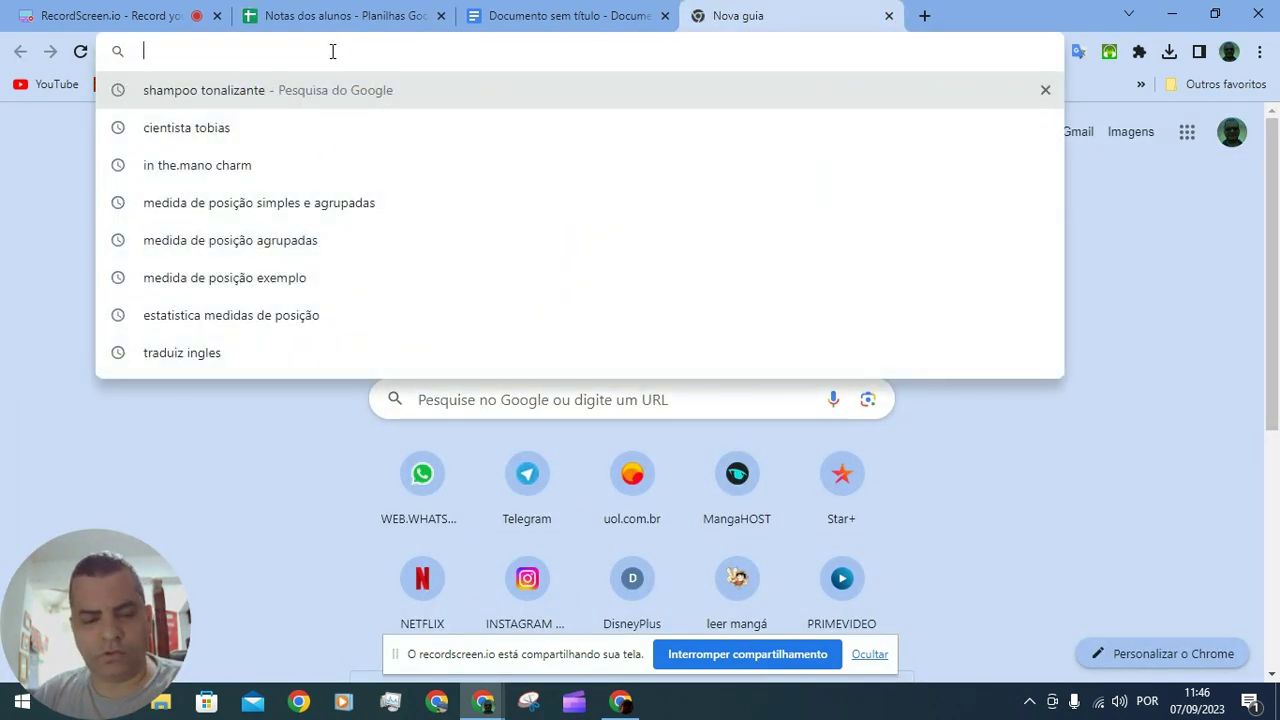
text(gool)
key(Return)
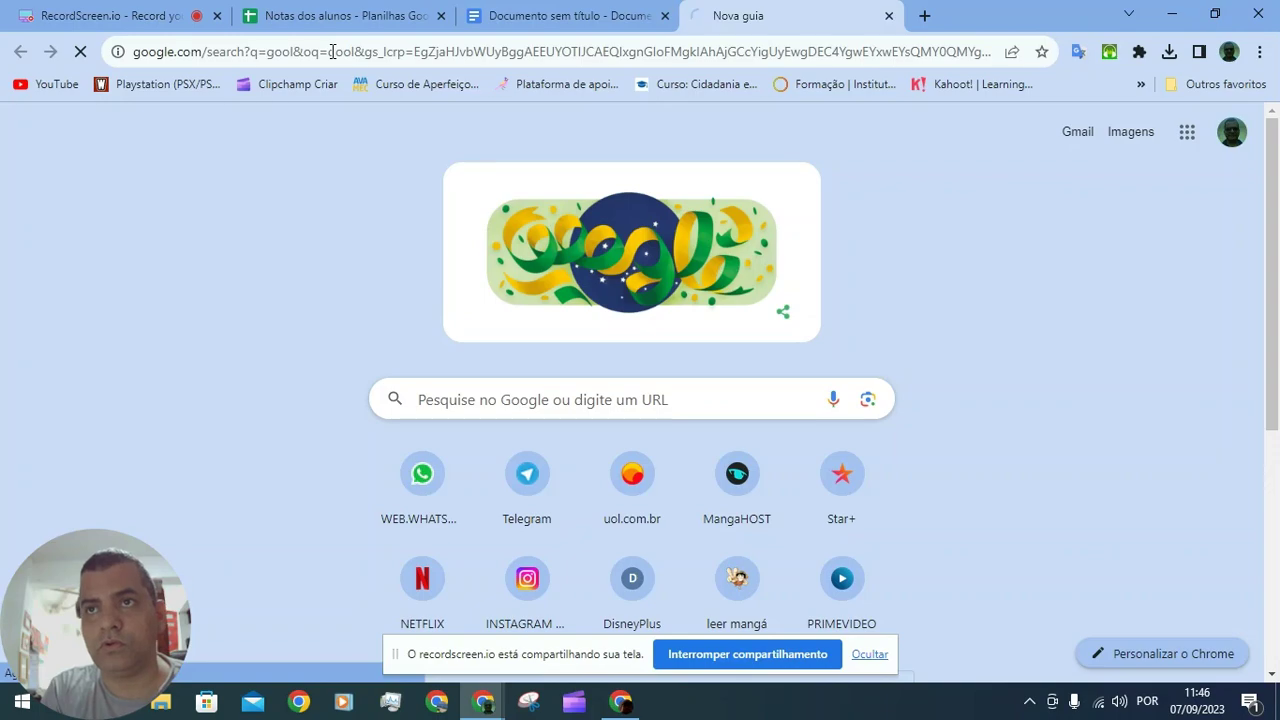
click(332, 51)
text(goo)
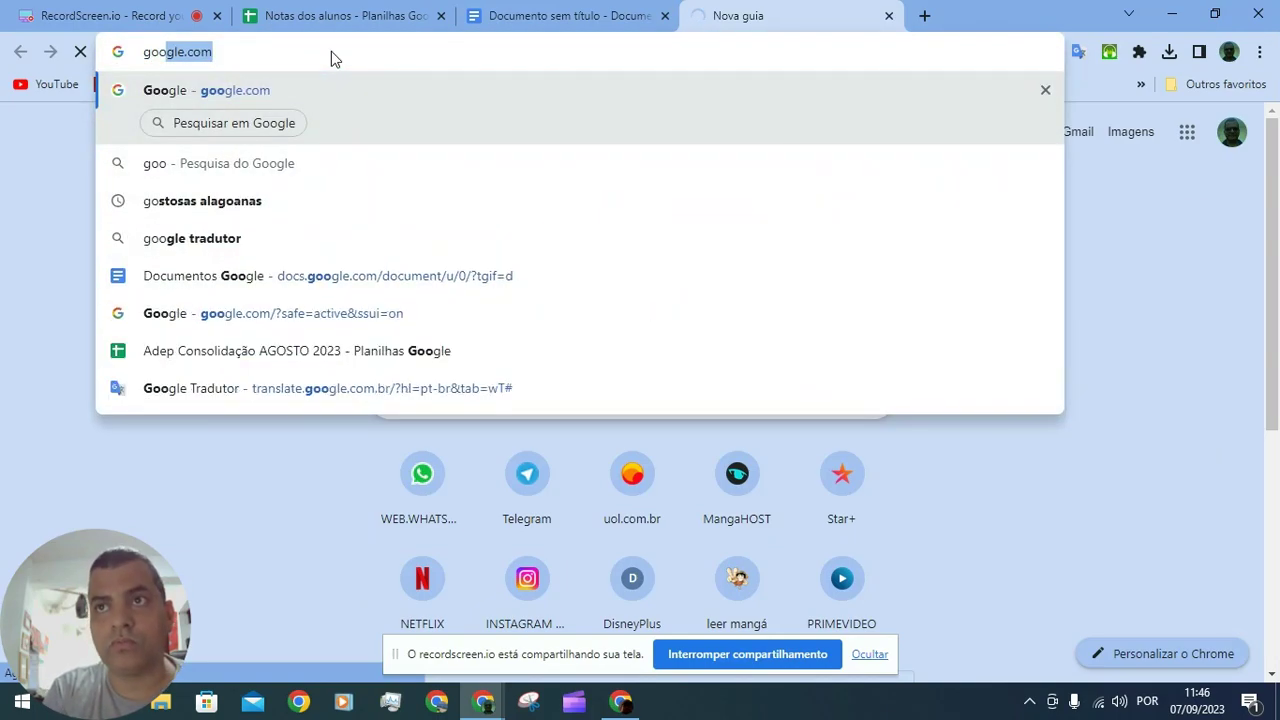
key(Return)
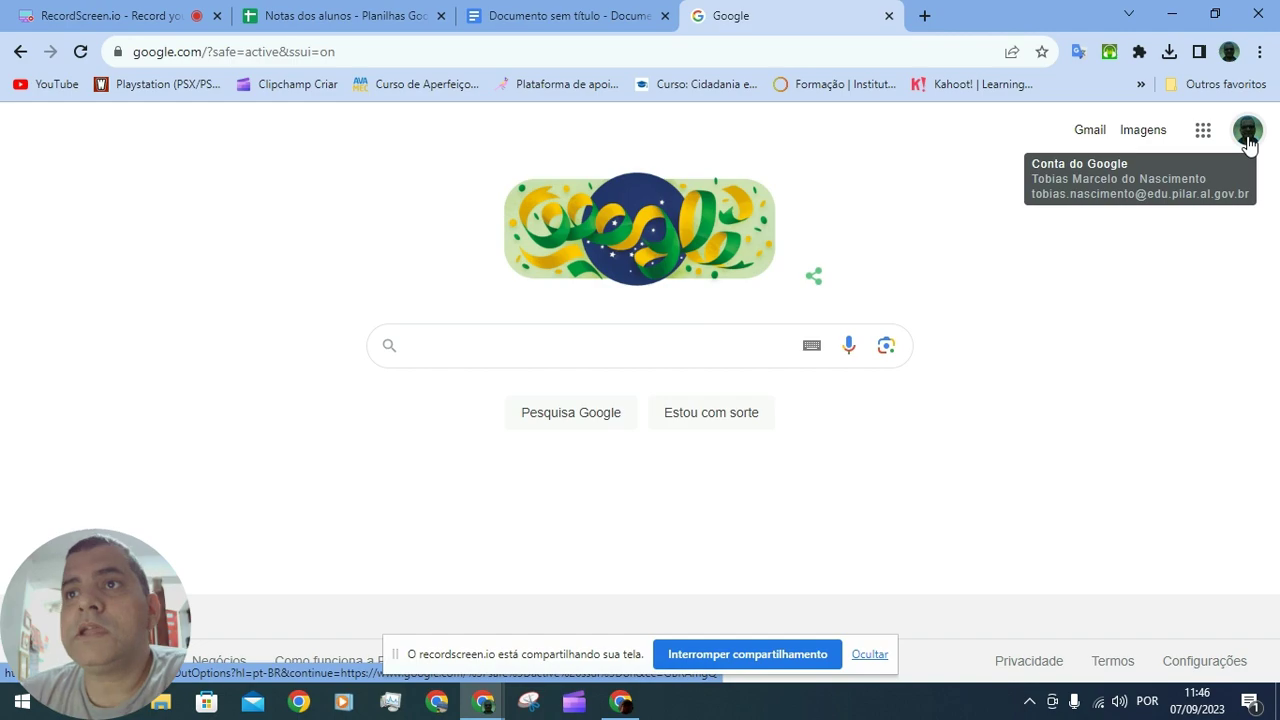
Browse the list of Google apps and open Planilhas from it.
click(1205, 138)
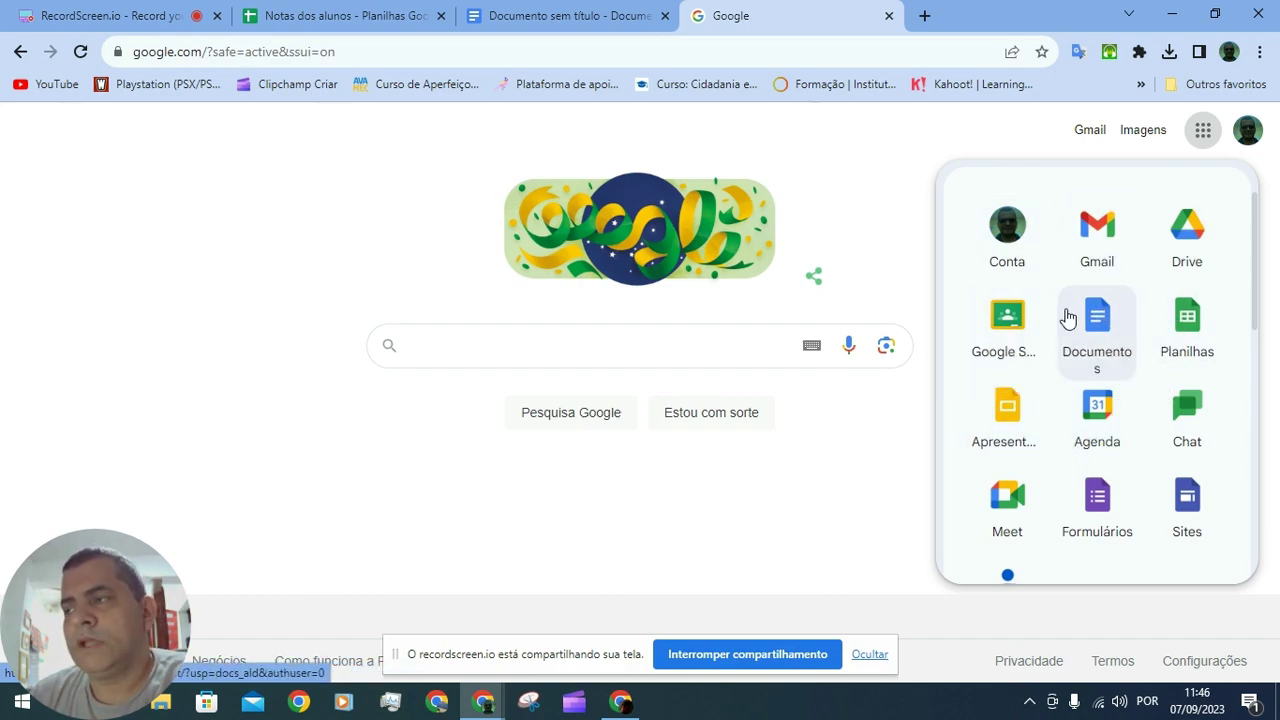
scroll(1085, 310, down, 2)
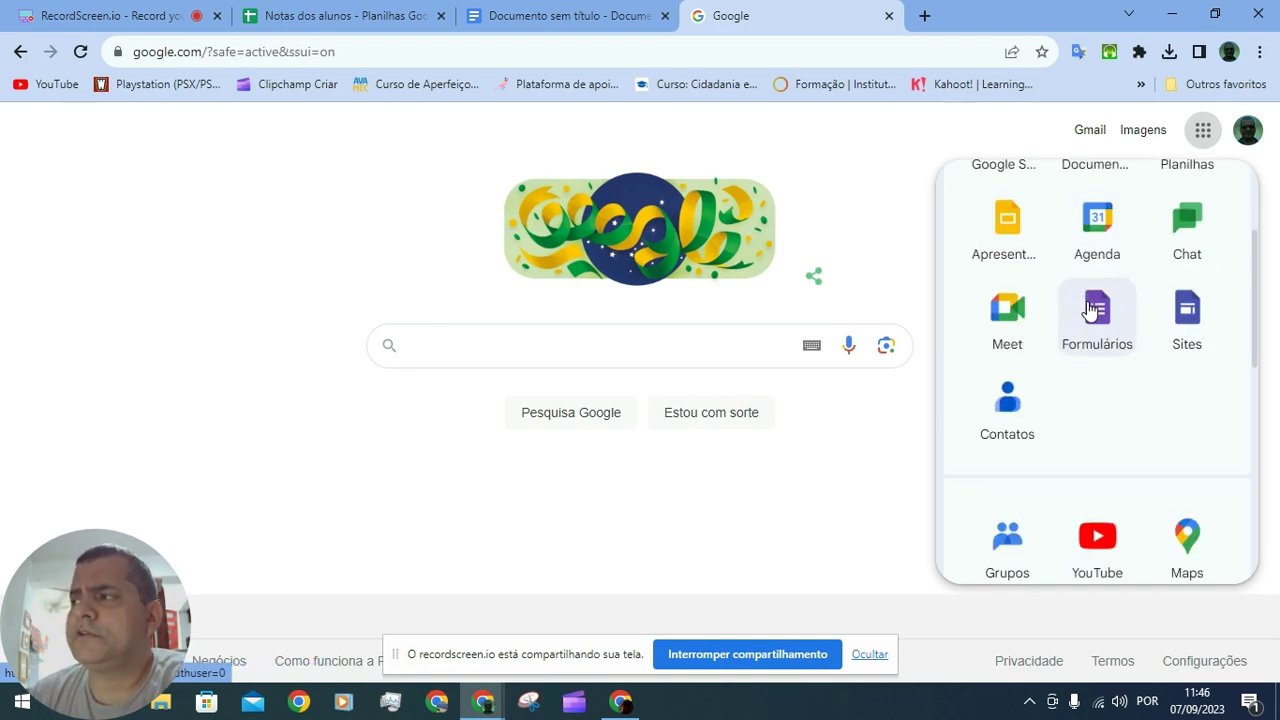
scroll(1119, 270, down, 5)
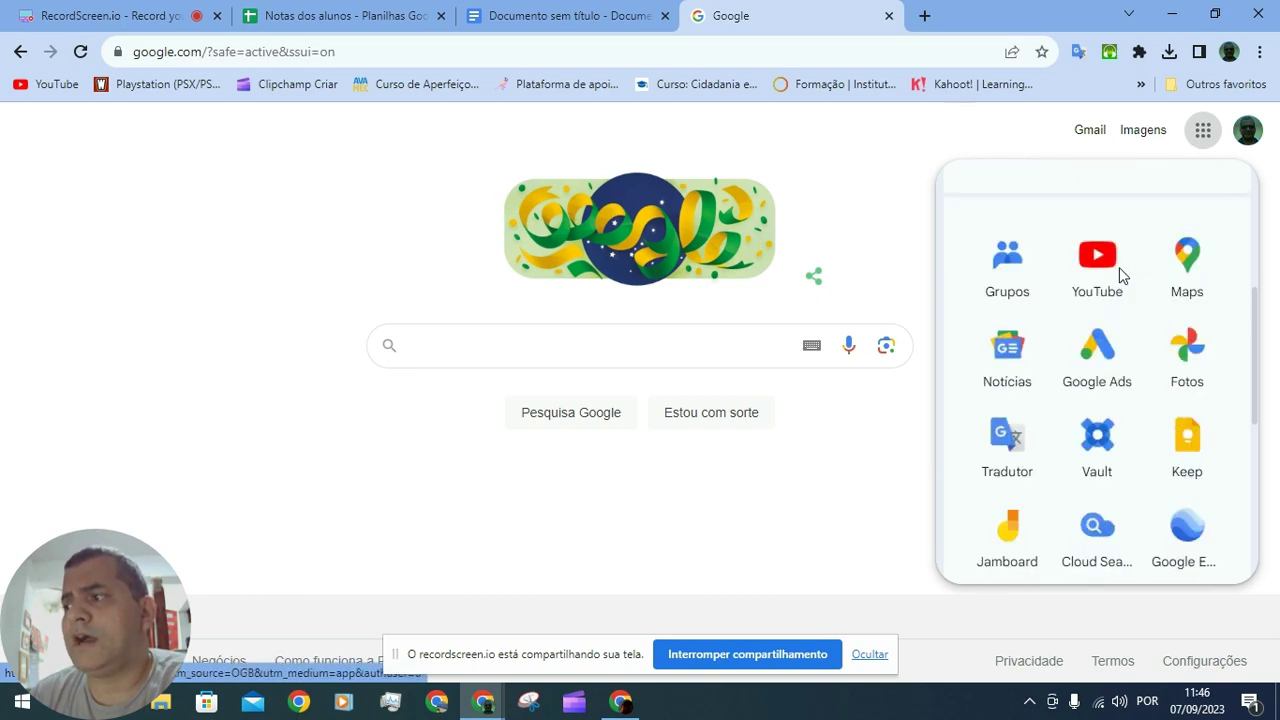
scroll(1119, 270, up, 5)
scroll(1117, 273, up, 2)
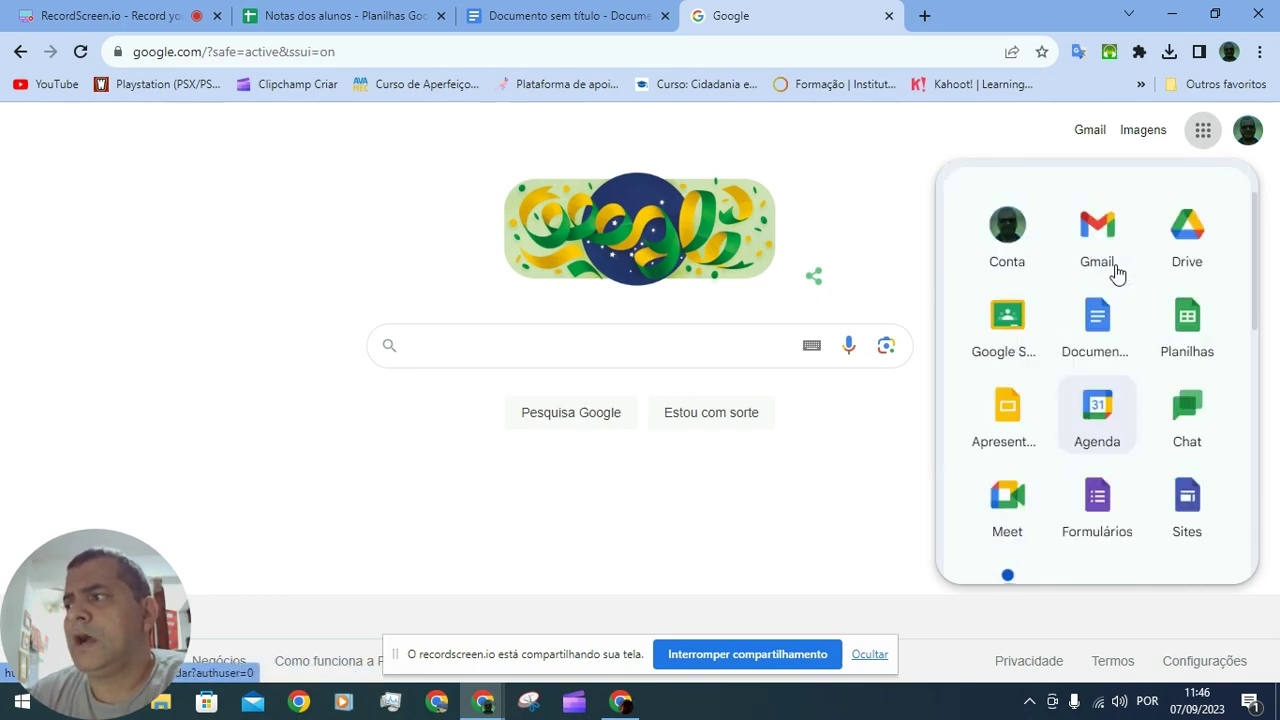
click(1186, 337)
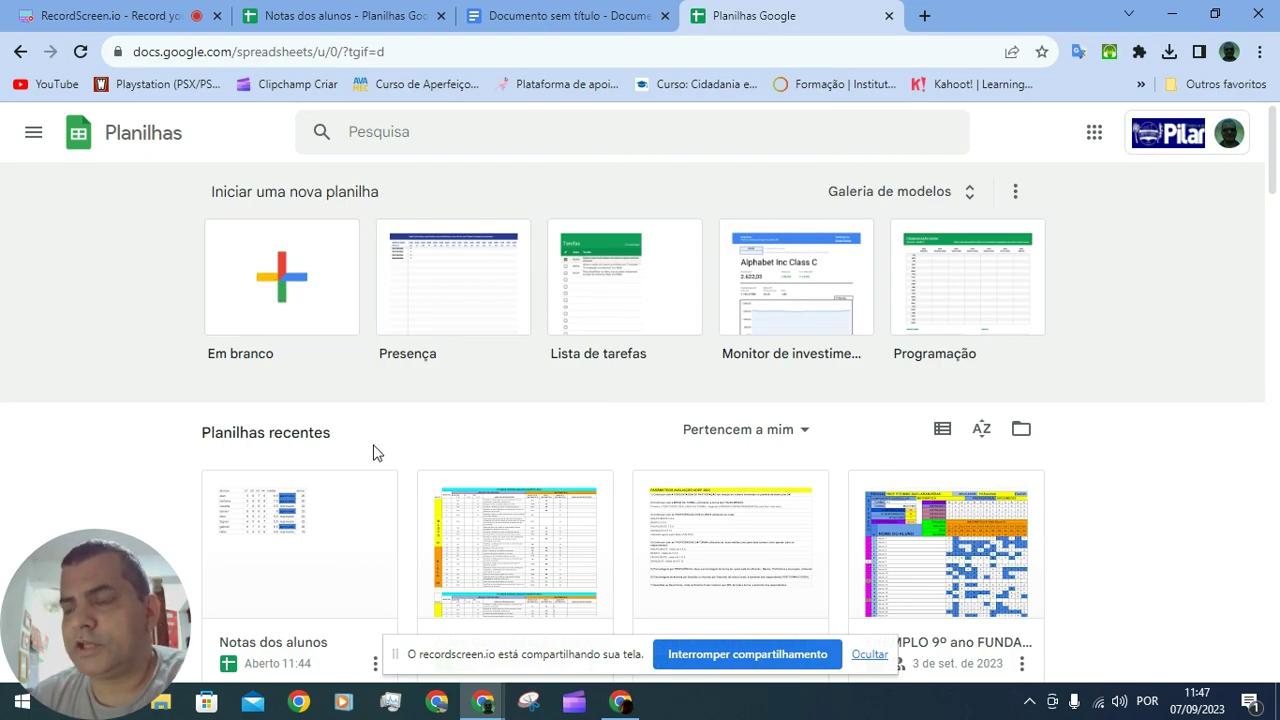
Look through the recent spreadsheets filtered by "Pertencem a qualquer pessoa" and by "Não pertencem a mim".
scroll(417, 412, down, 1)
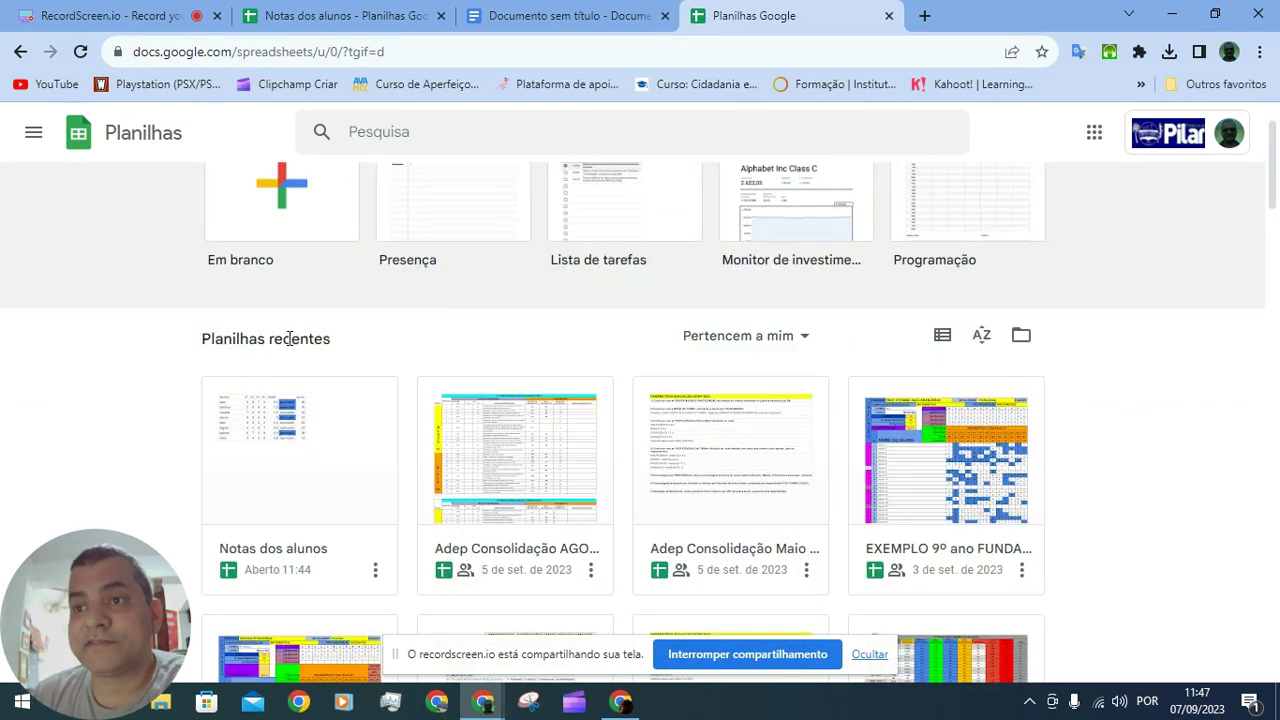
click(804, 341)
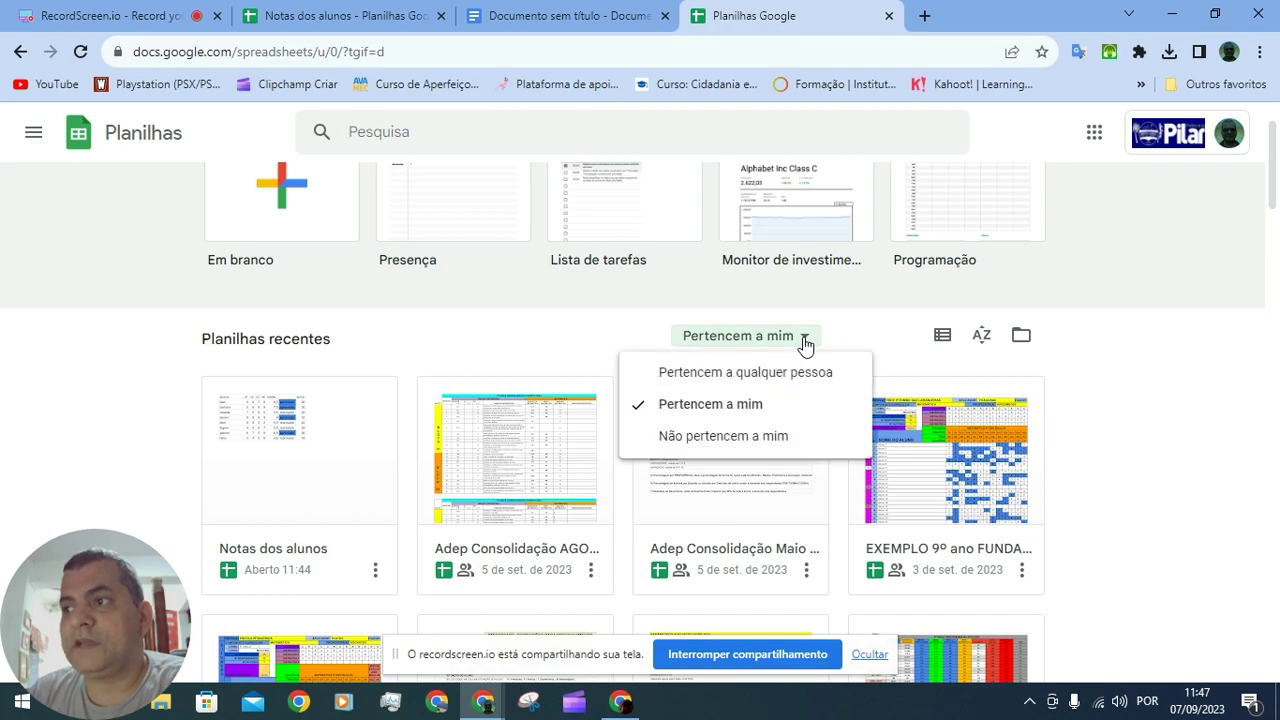
click(741, 375)
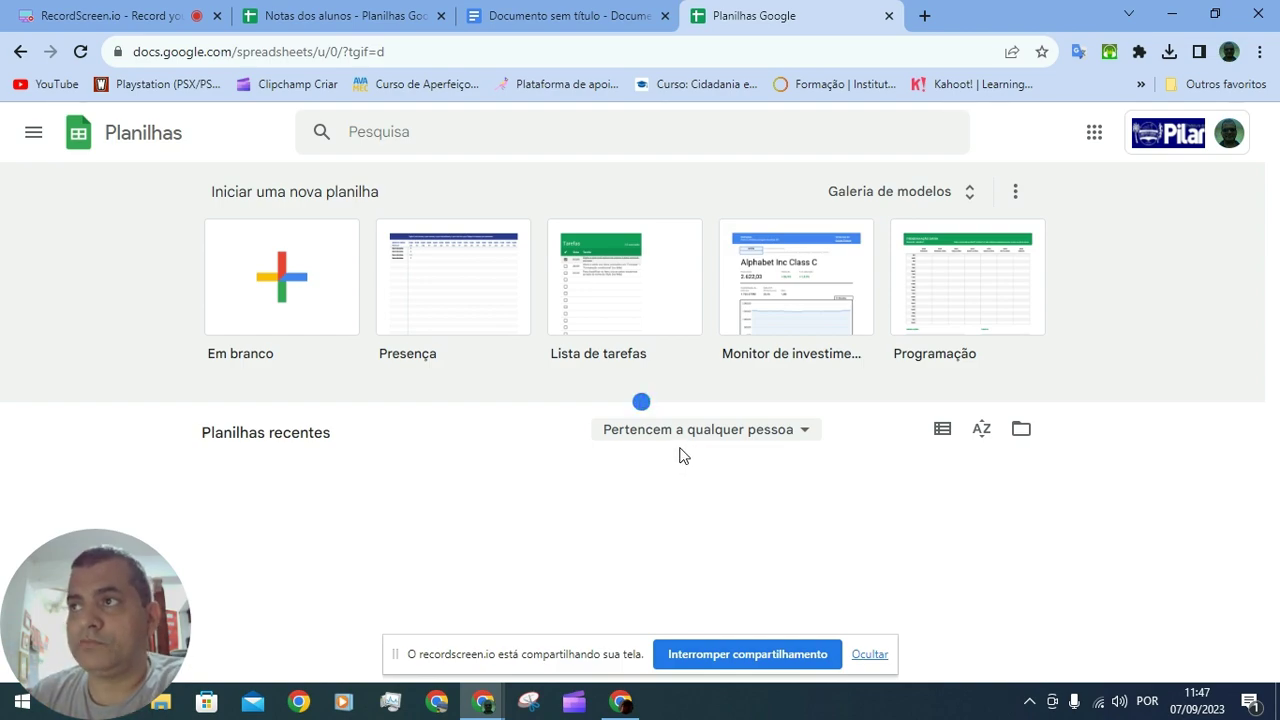
click(795, 432)
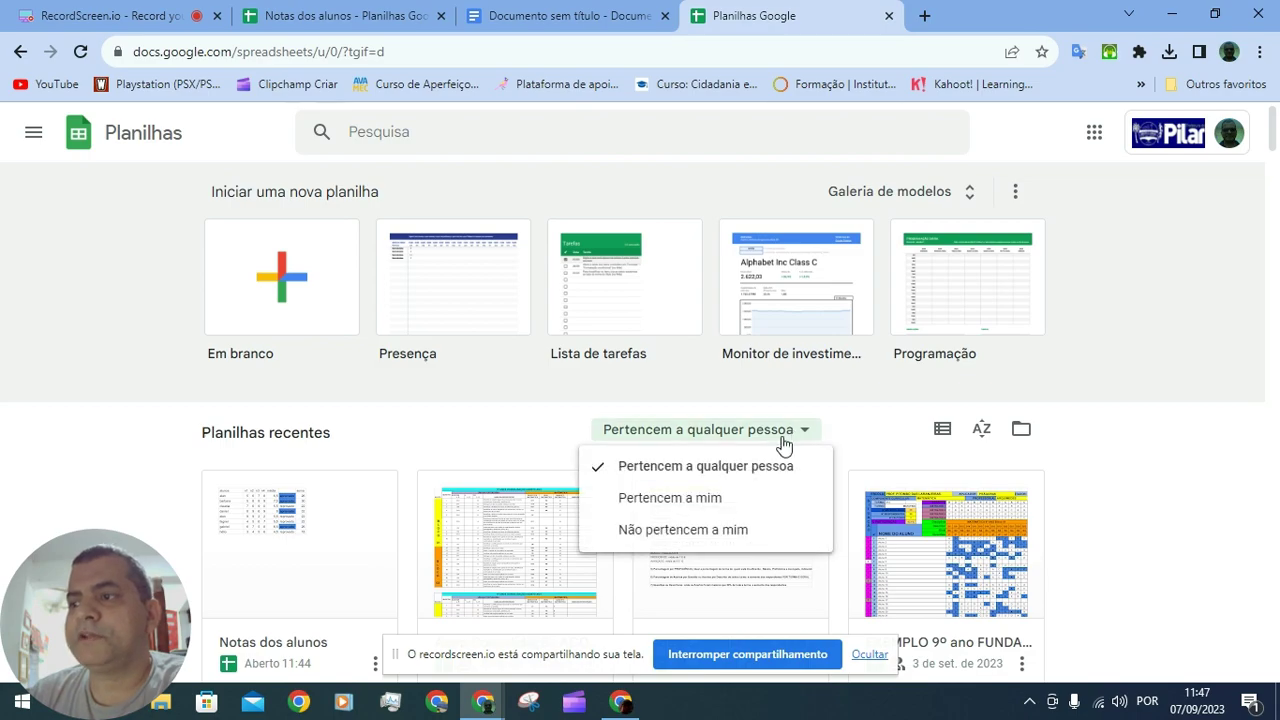
click(697, 533)
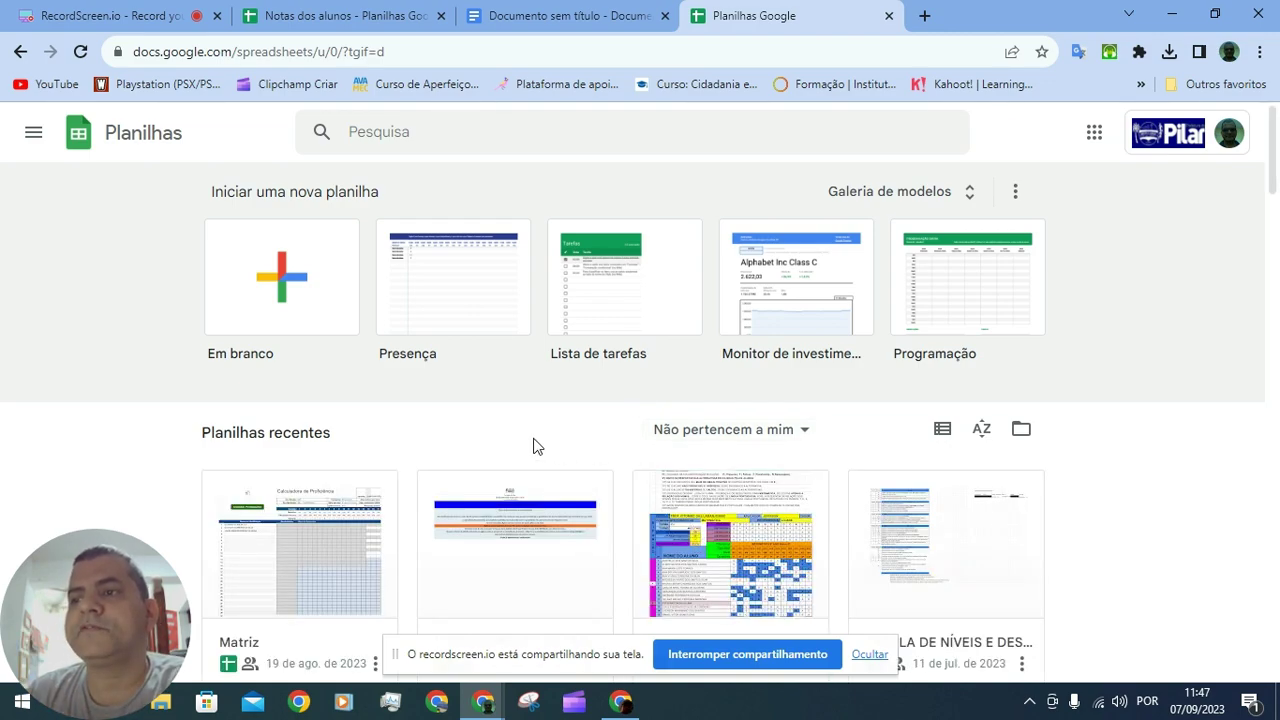
scroll(533, 440, down, 2)
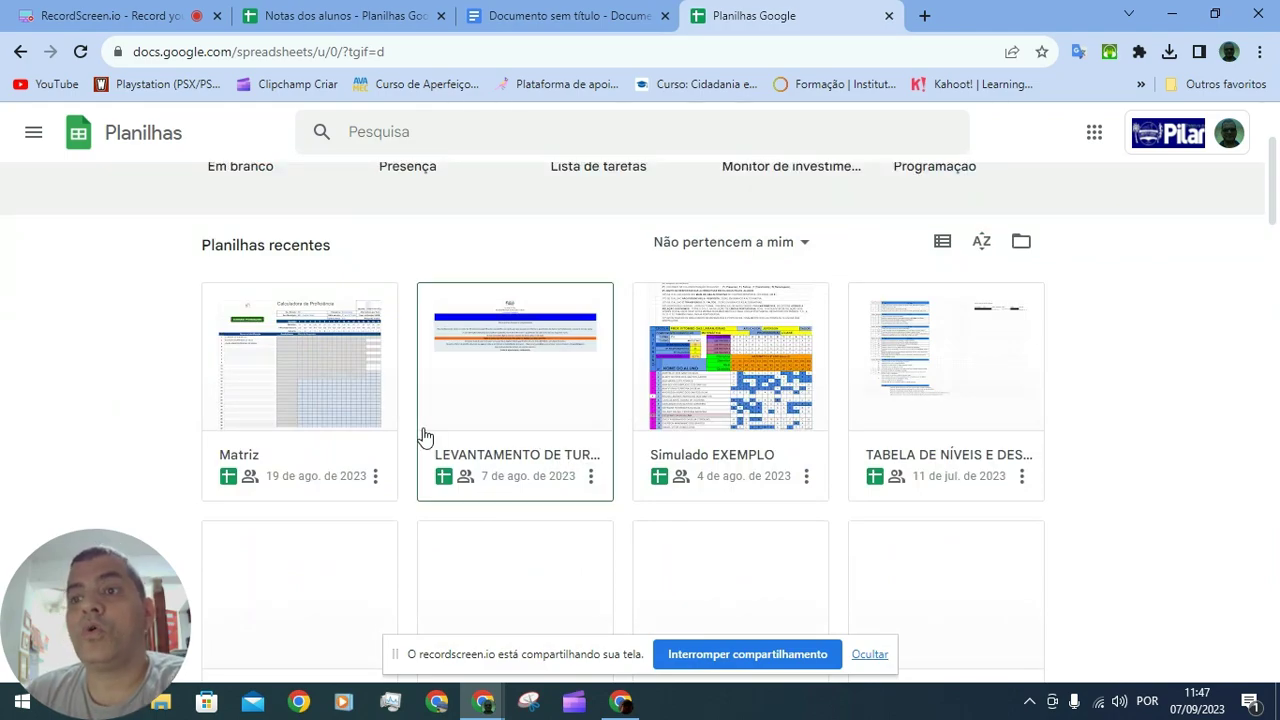
scroll(843, 451, up, 2)
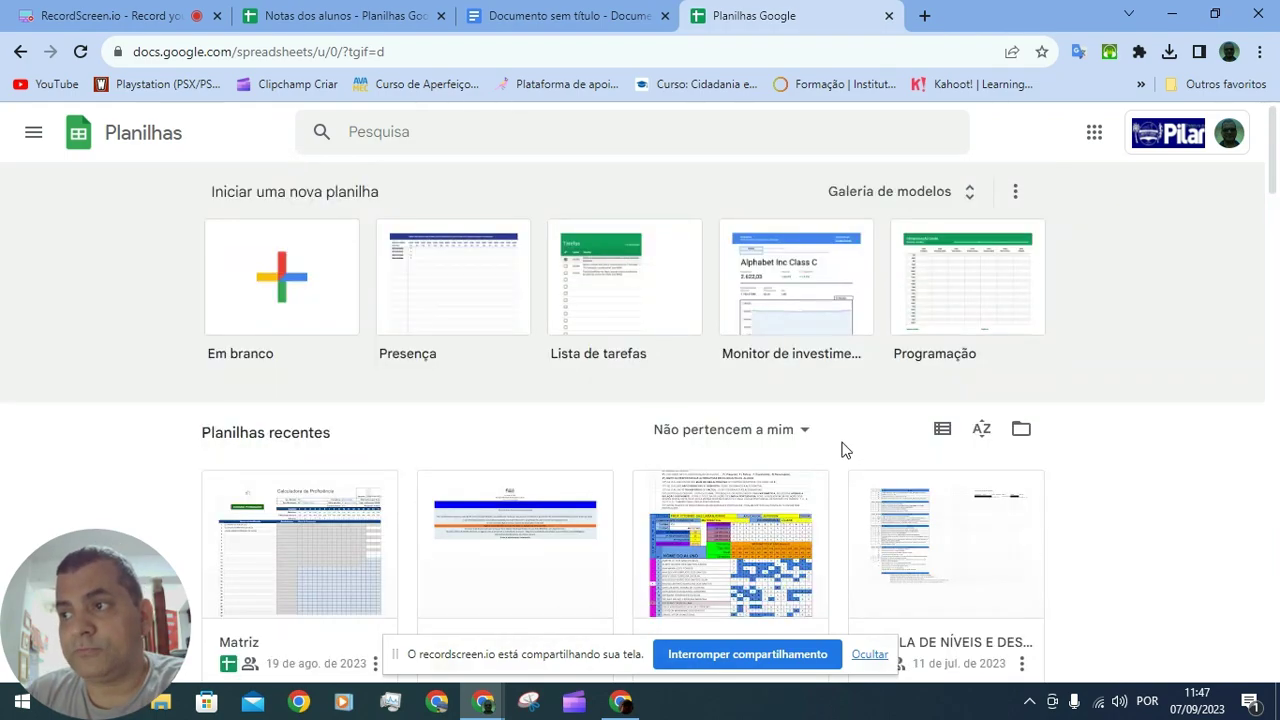
Set the recent spreadsheets' ownership filter to "Pertencem a mim" and display the files as a list.
click(770, 438)
click(751, 493)
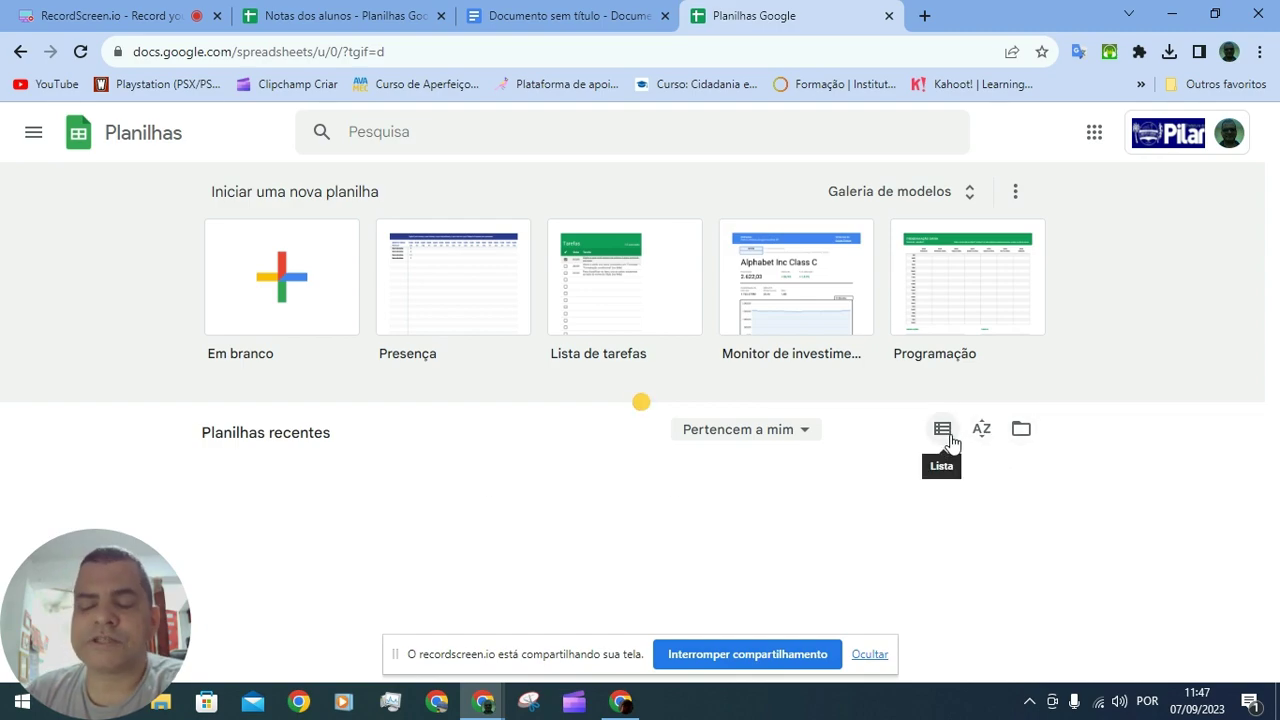
scroll(431, 420, down, 2)
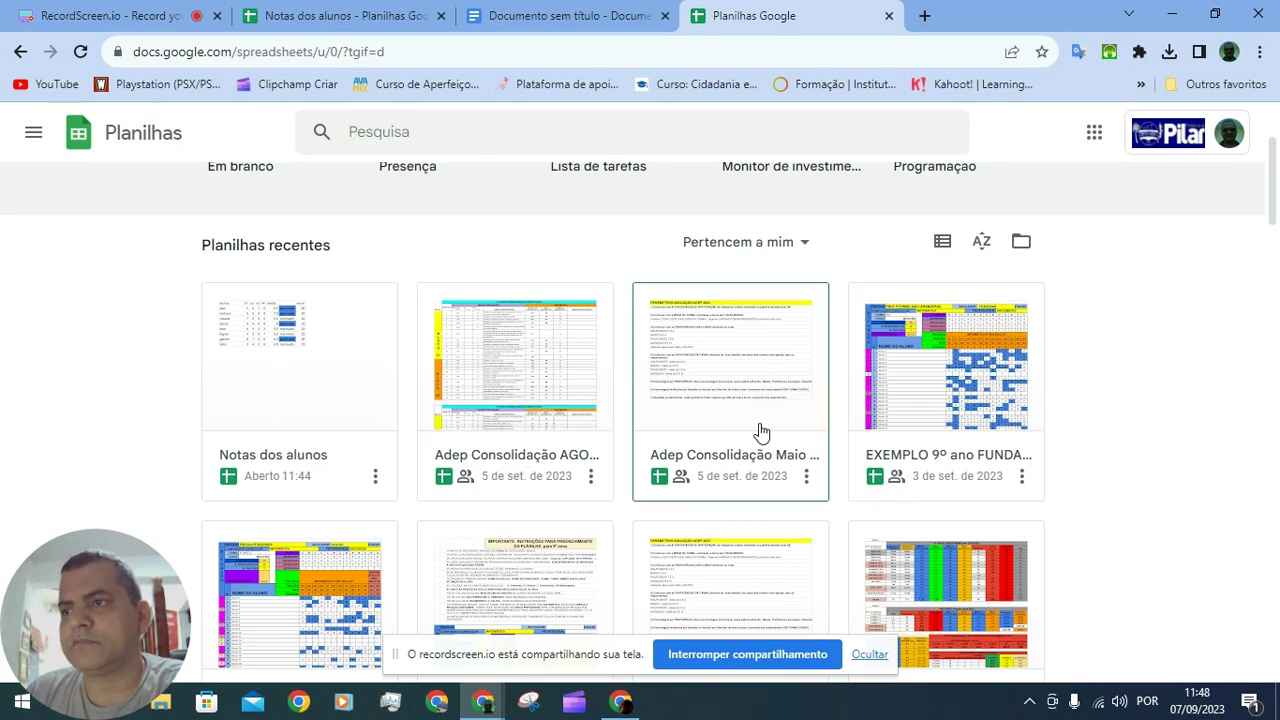
scroll(765, 425, up, 1)
click(940, 338)
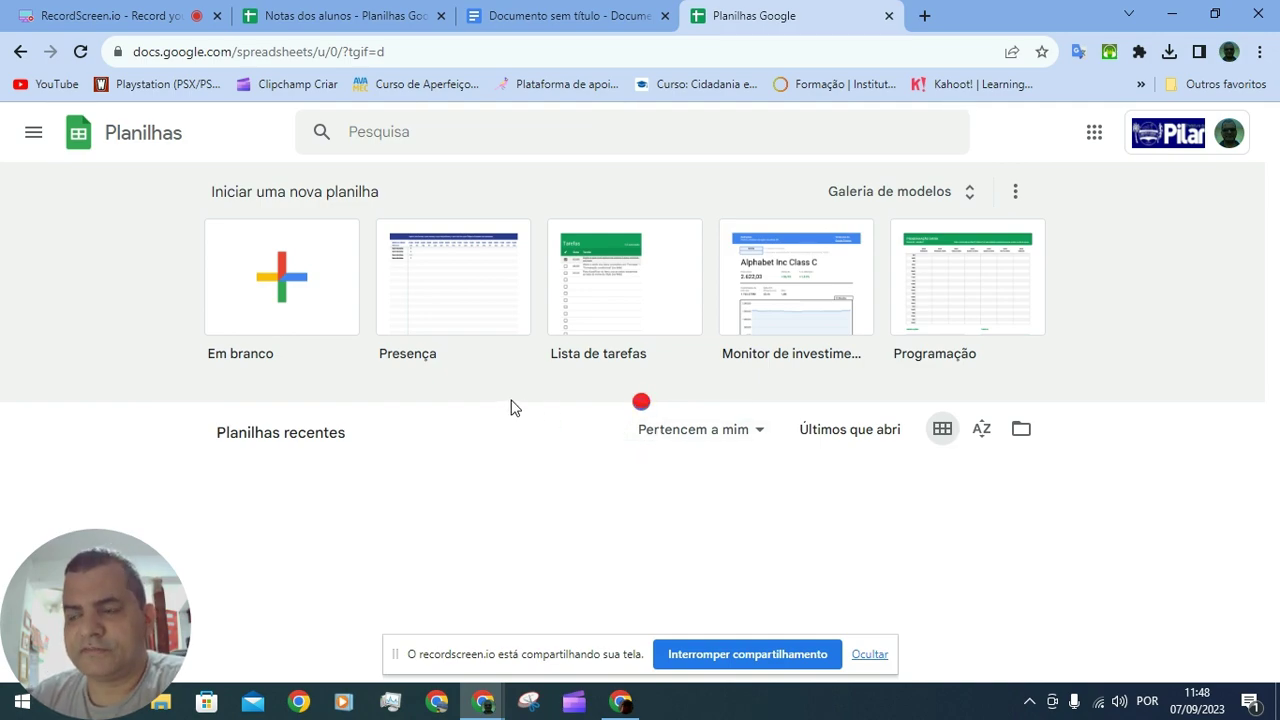
Show the file options of "Notas dos alunos" in the list and return to that spreadsheet's already open browser tab.
scroll(462, 418, down, 1)
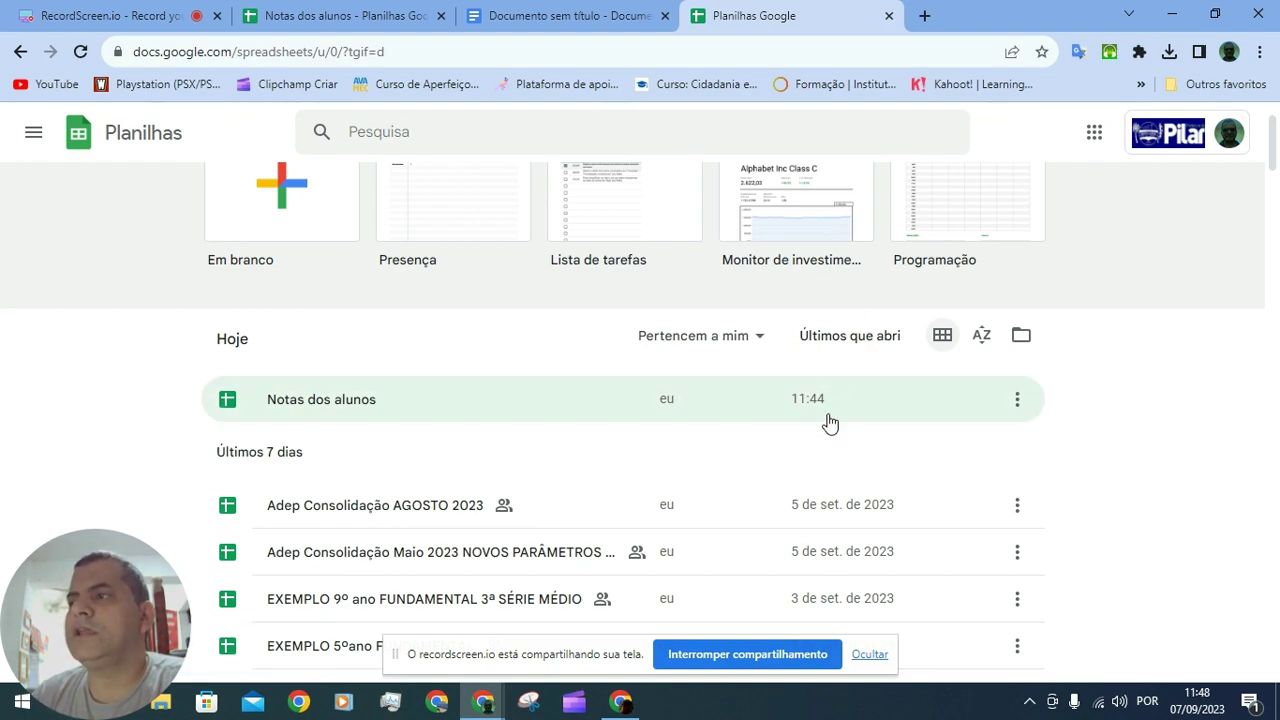
click(1017, 403)
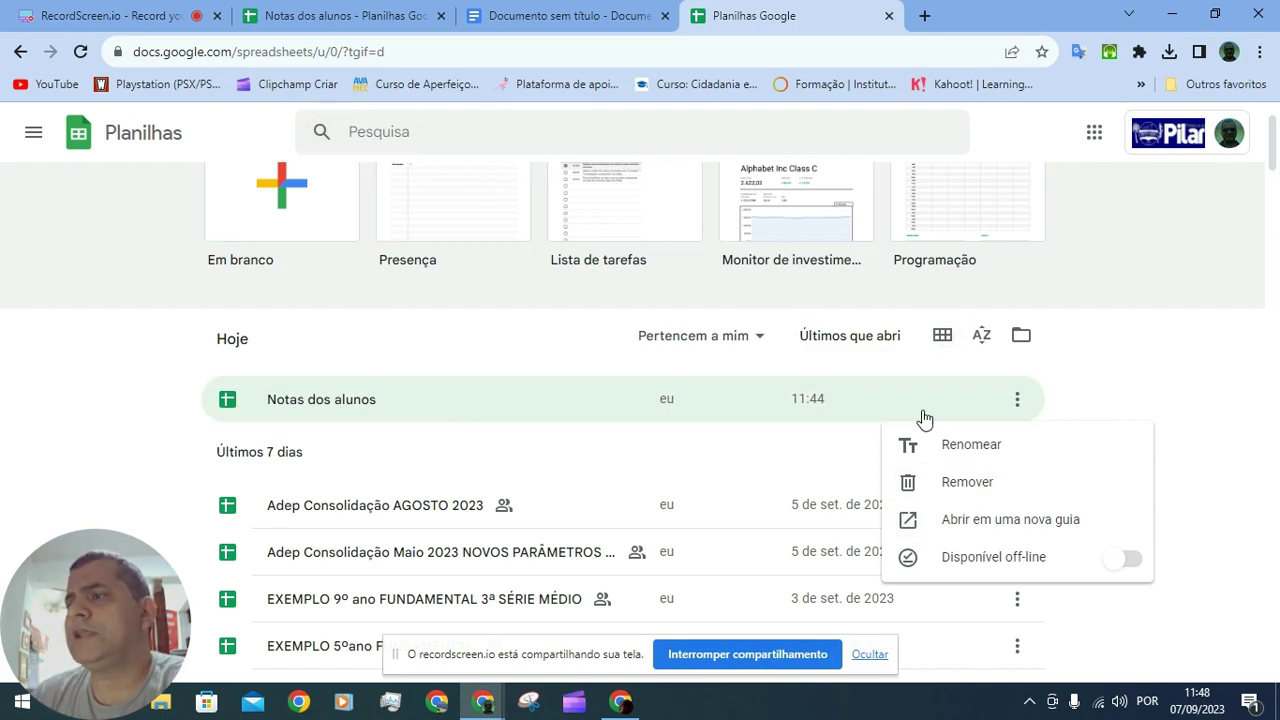
click(366, 16)
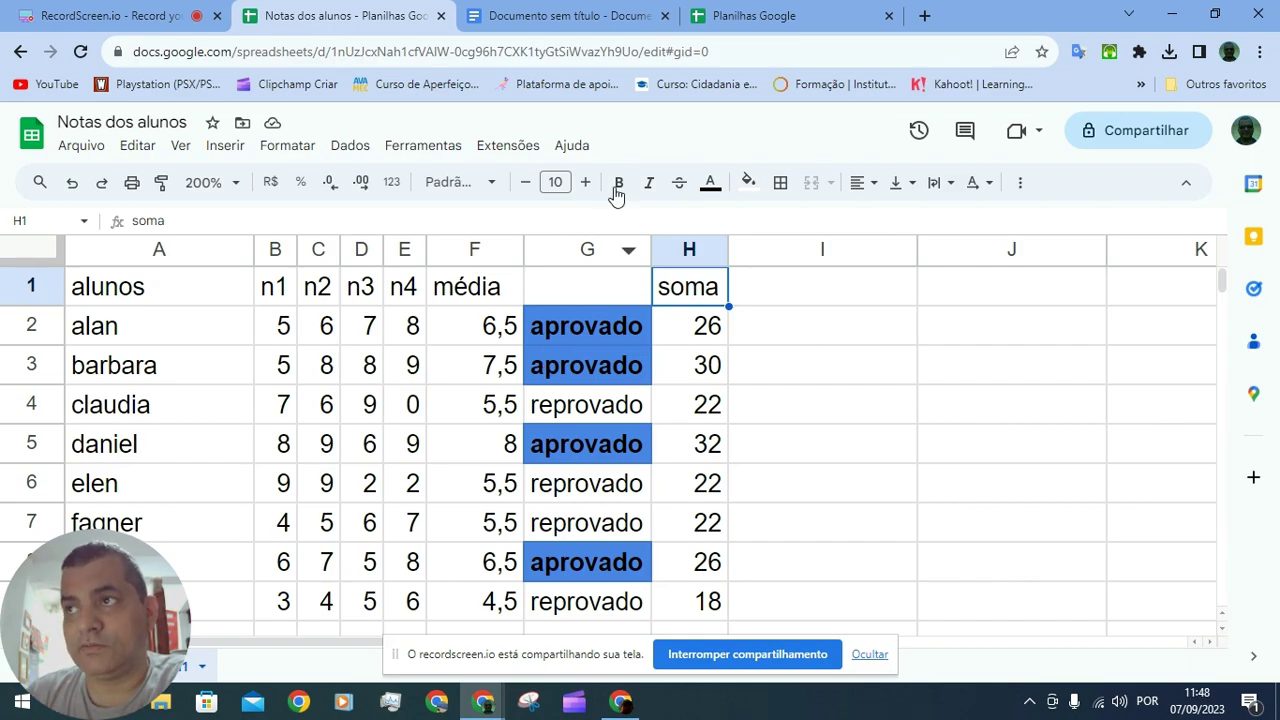
Fill the "alunos" header cell A1 with cyan.
click(160, 298)
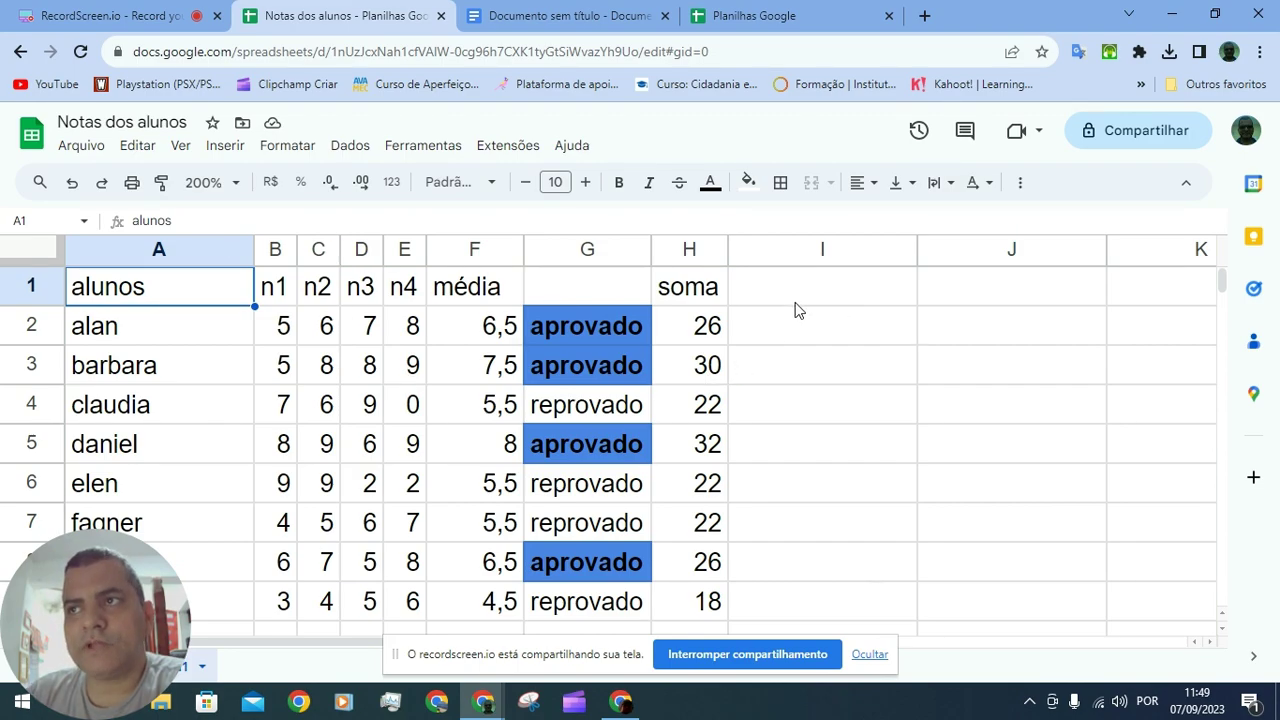
click(176, 366)
click(176, 292)
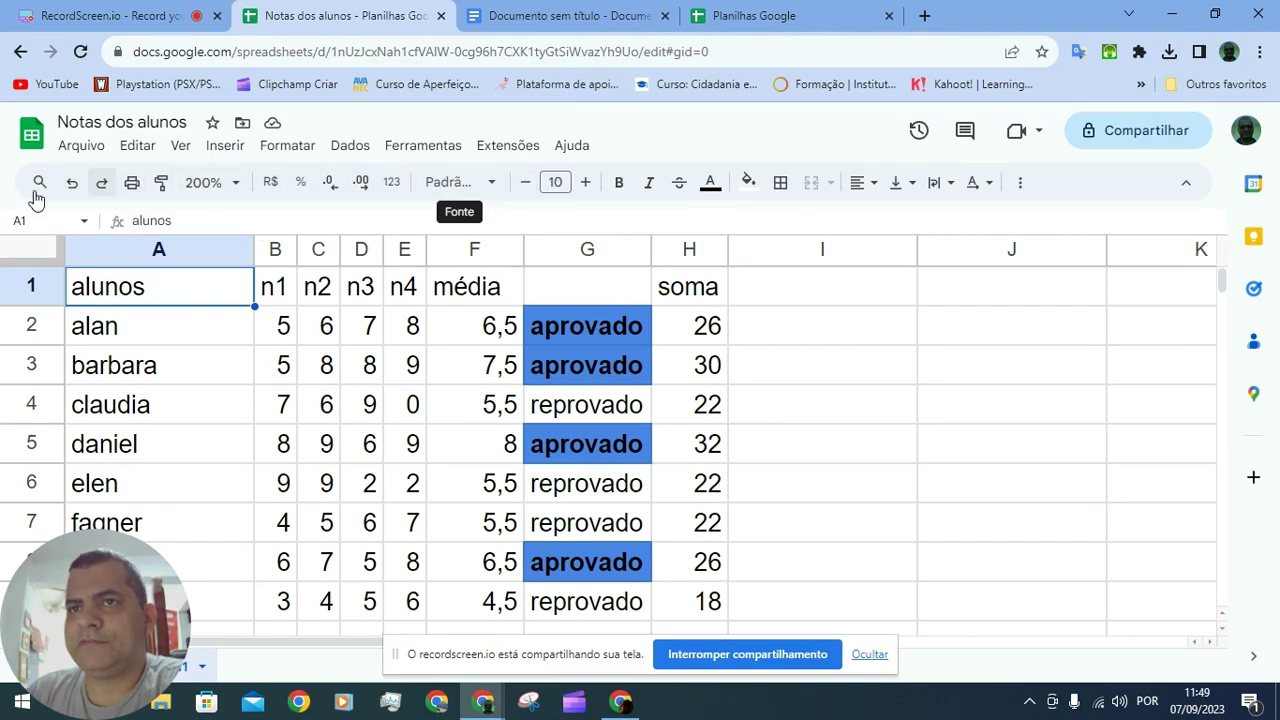
click(752, 186)
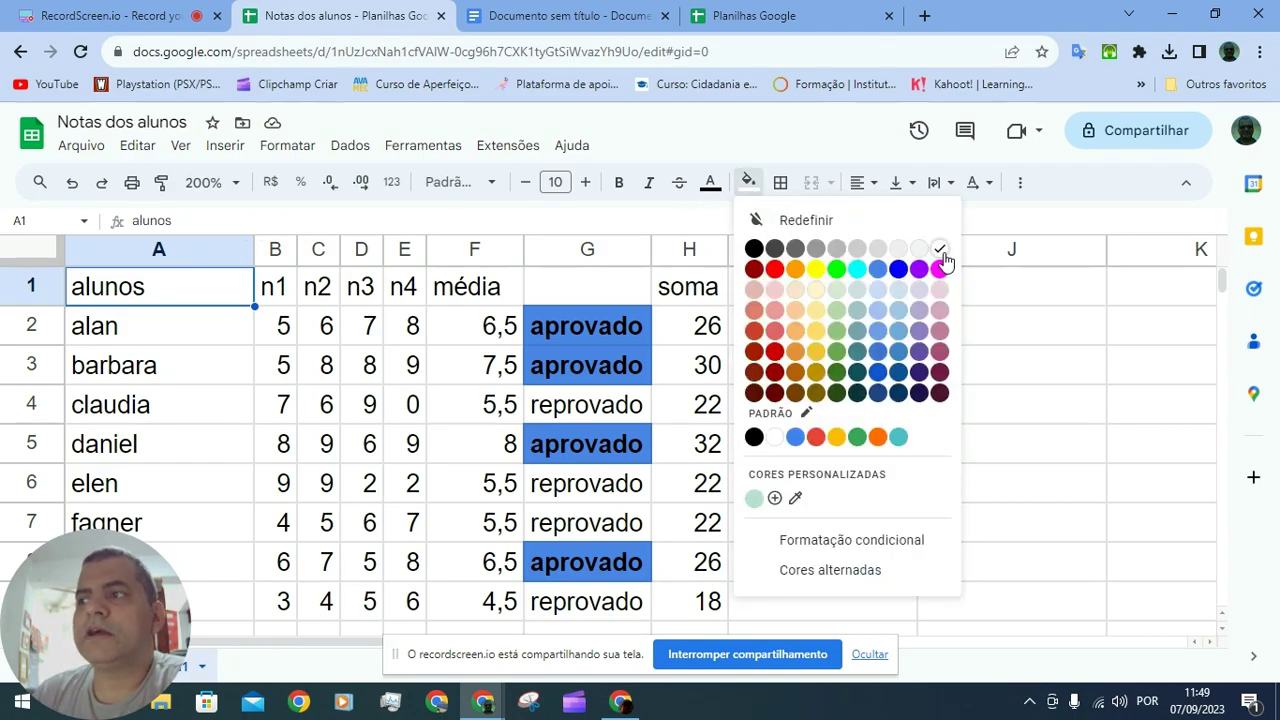
click(857, 270)
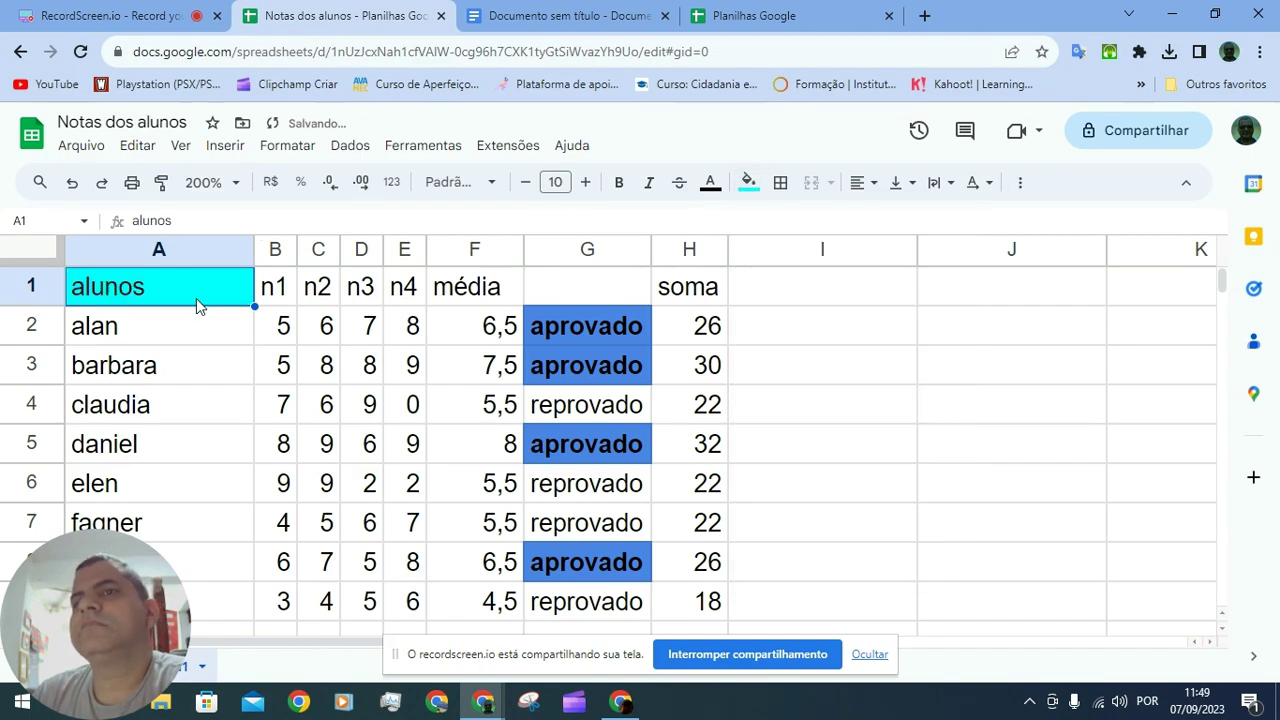
Fill the header cell n1 (B1) with cornflower blue and n2 (C1) with bright green.
click(291, 300)
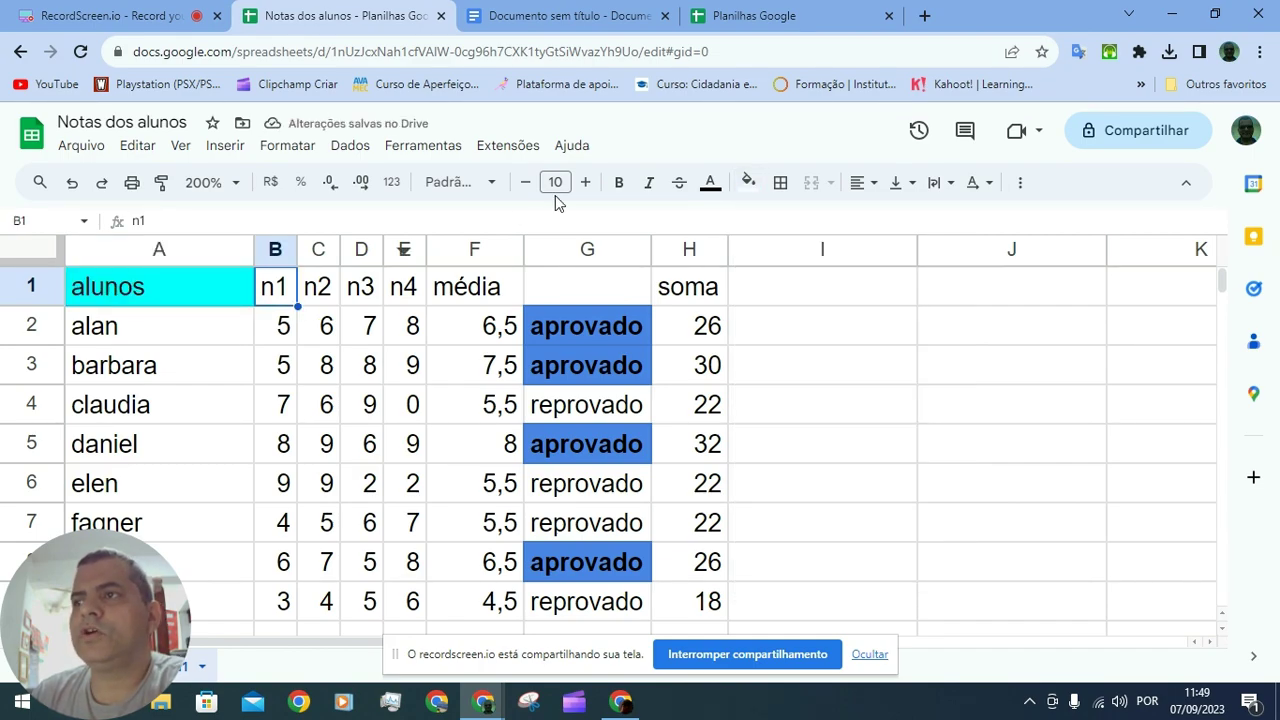
click(748, 182)
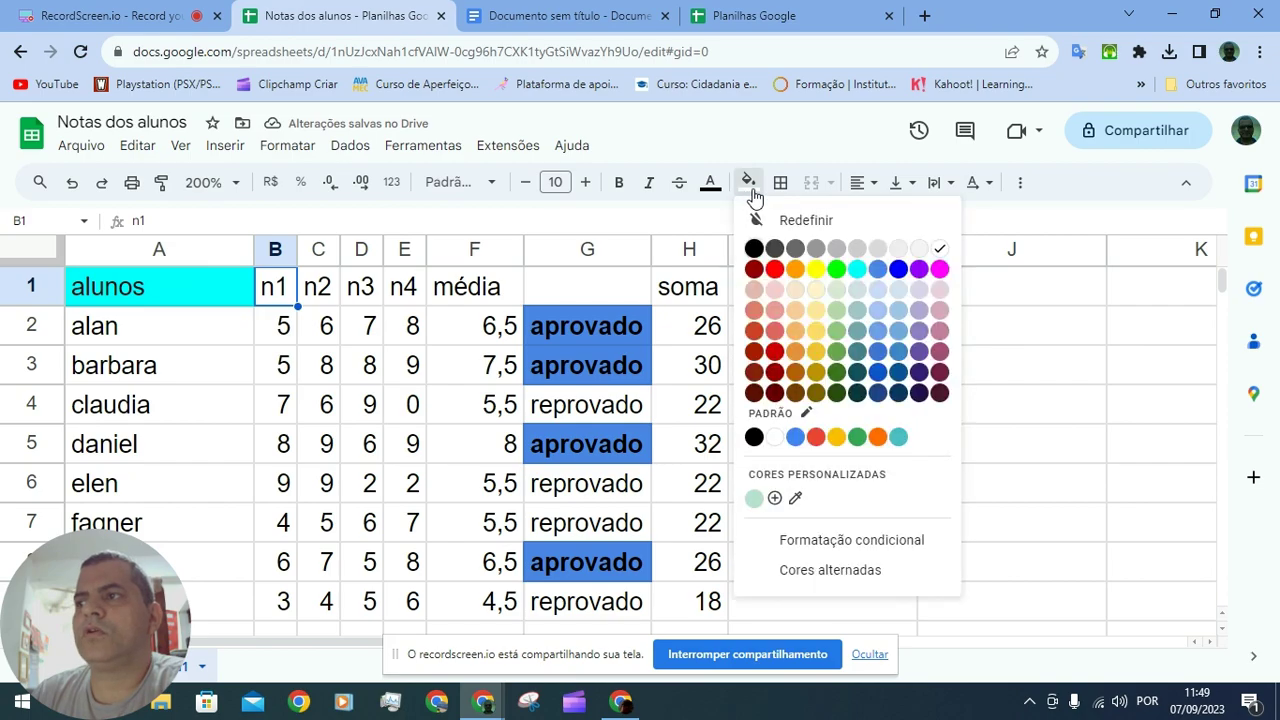
click(874, 272)
click(330, 290)
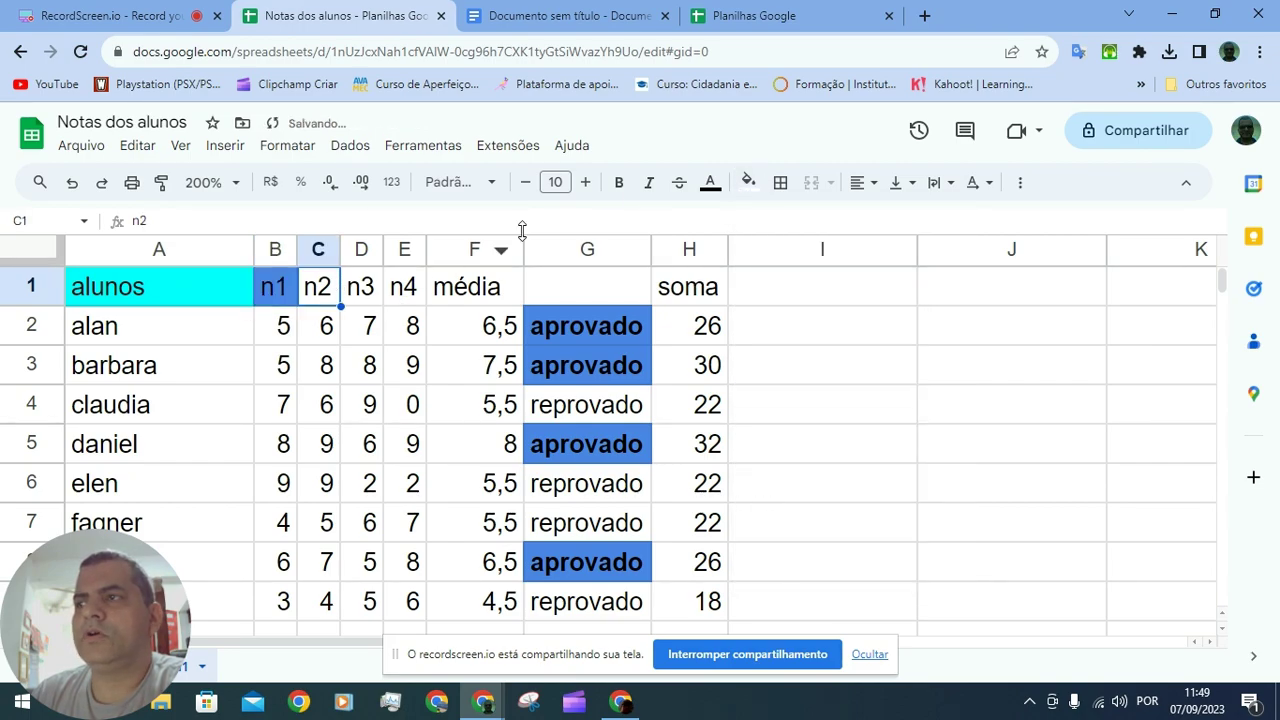
click(748, 182)
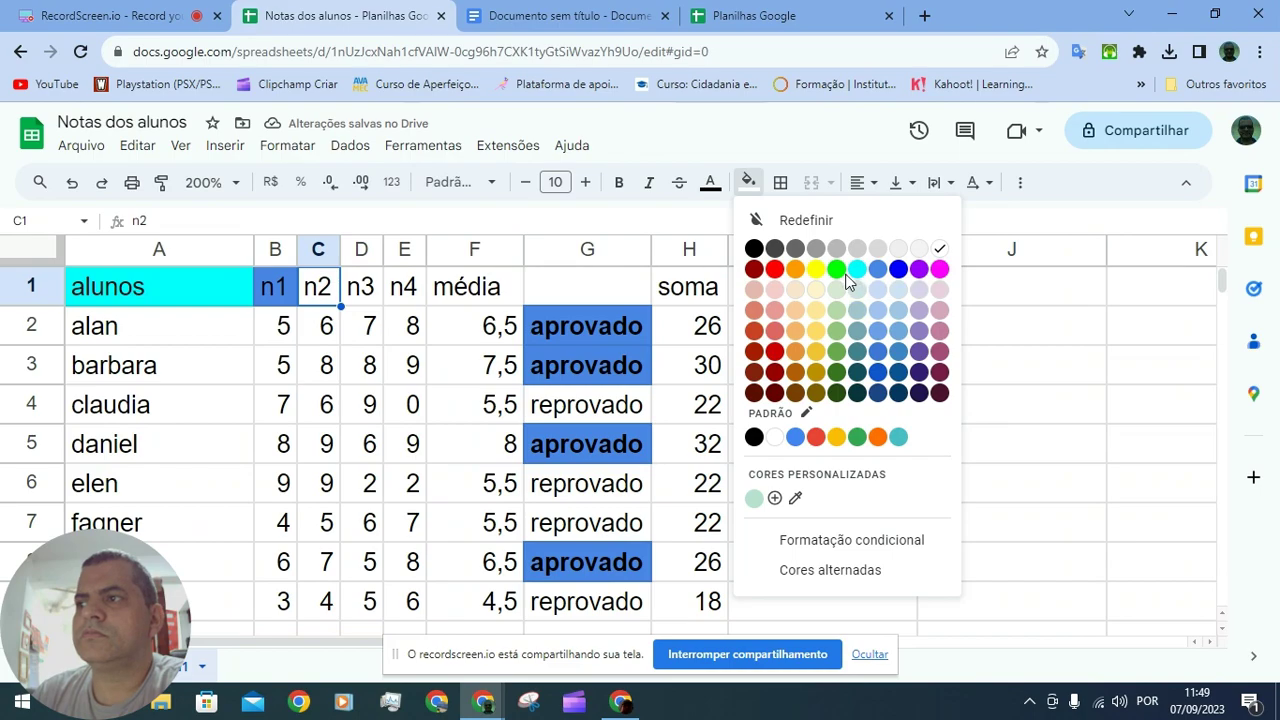
click(836, 268)
Fill the header cell n3 (D1) with orange and n4 (E1) with red.
click(362, 292)
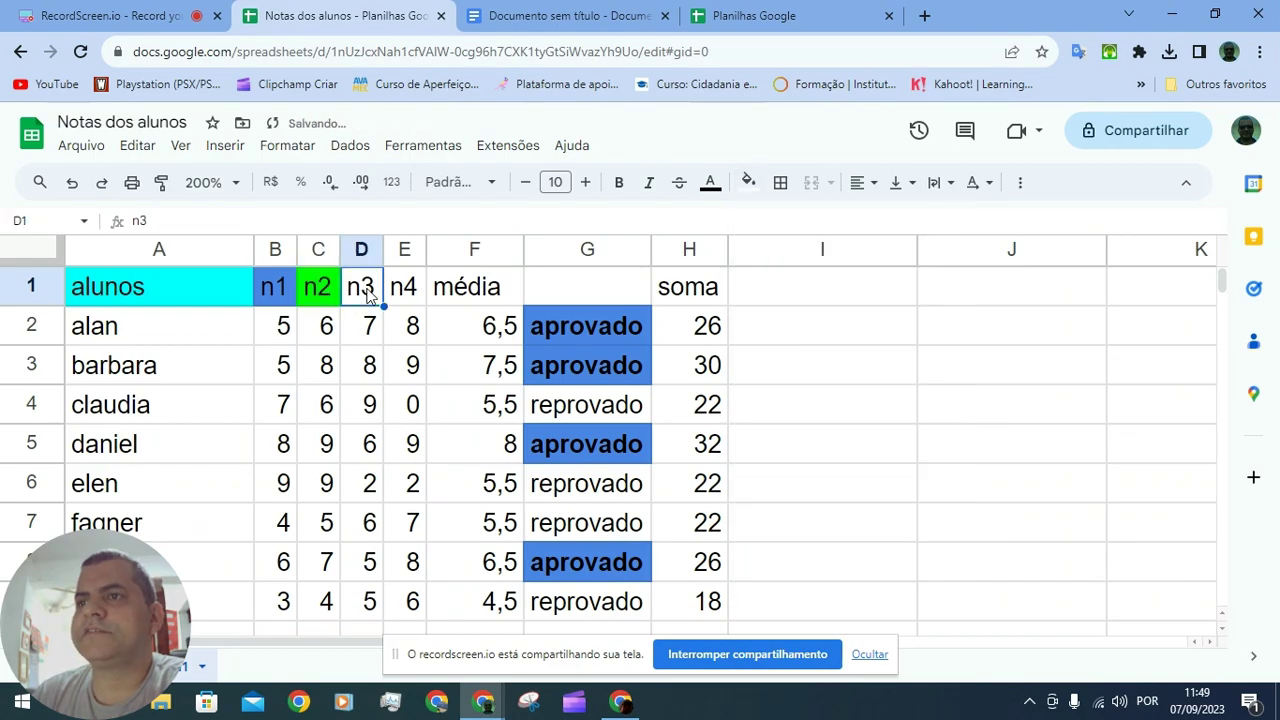
click(748, 182)
click(795, 268)
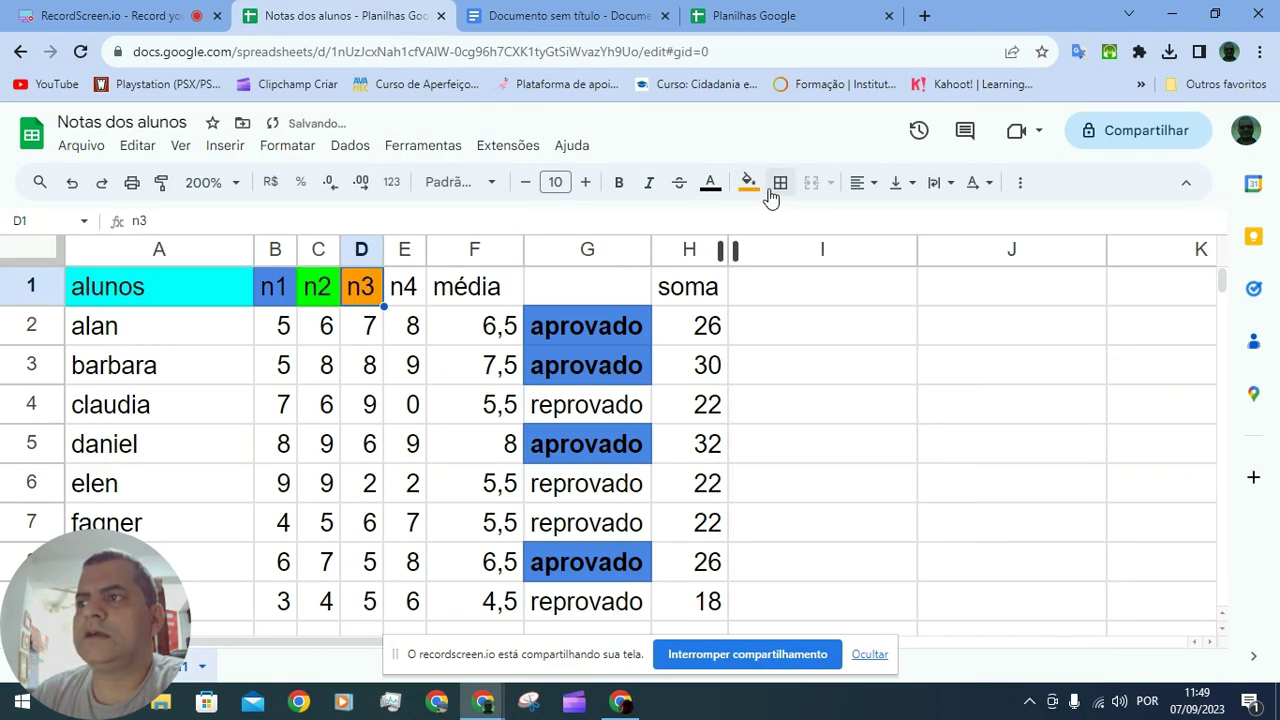
click(406, 286)
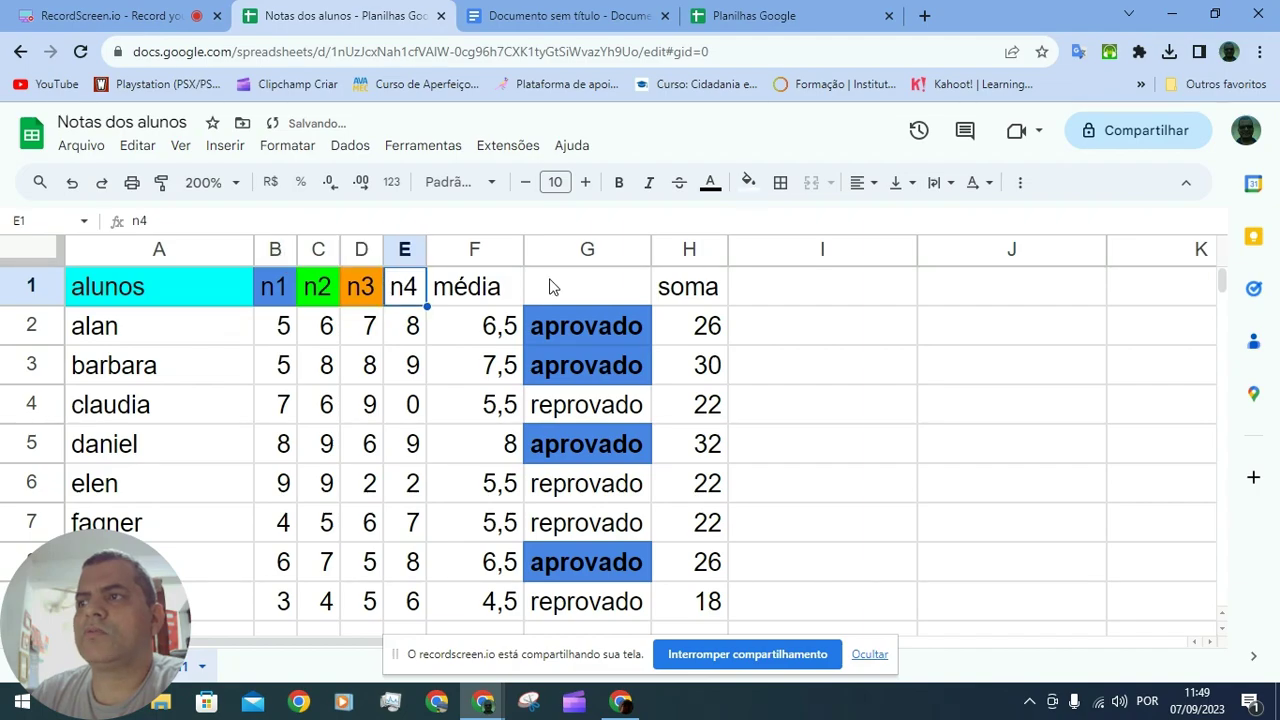
click(748, 182)
click(775, 268)
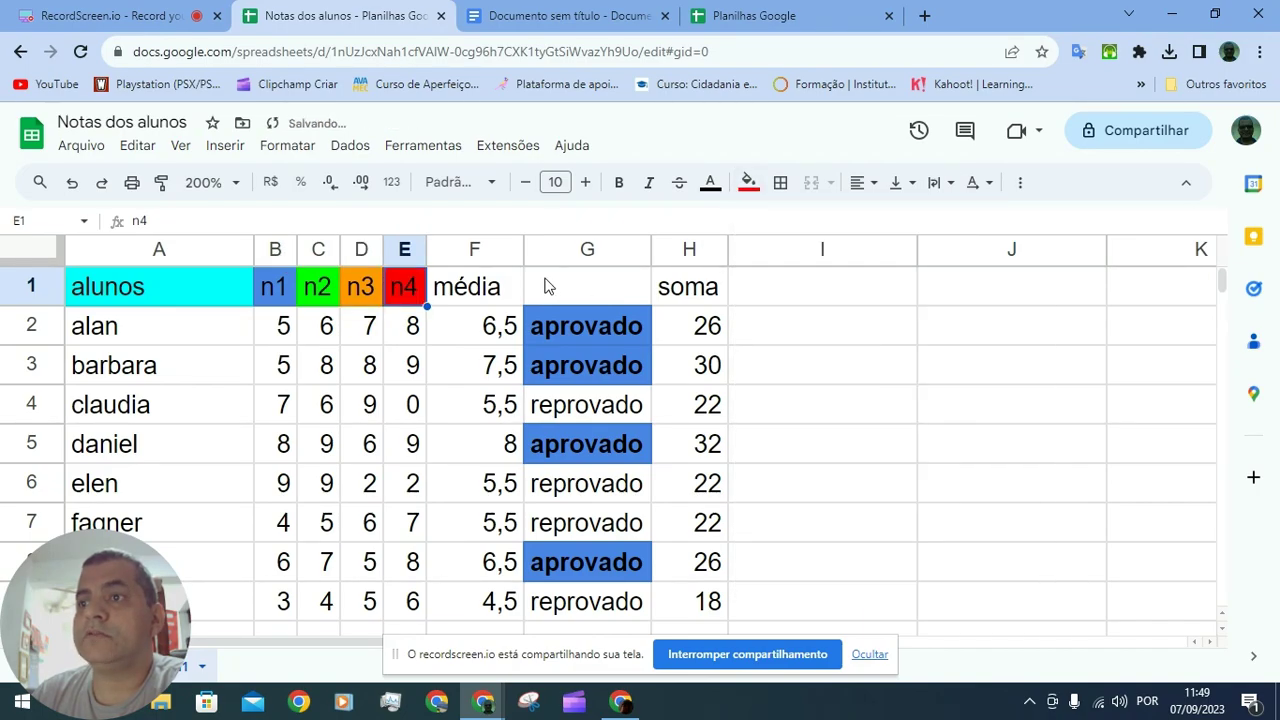
Fill the "média" header cell F1 with light cornflower blue.
click(485, 287)
click(748, 182)
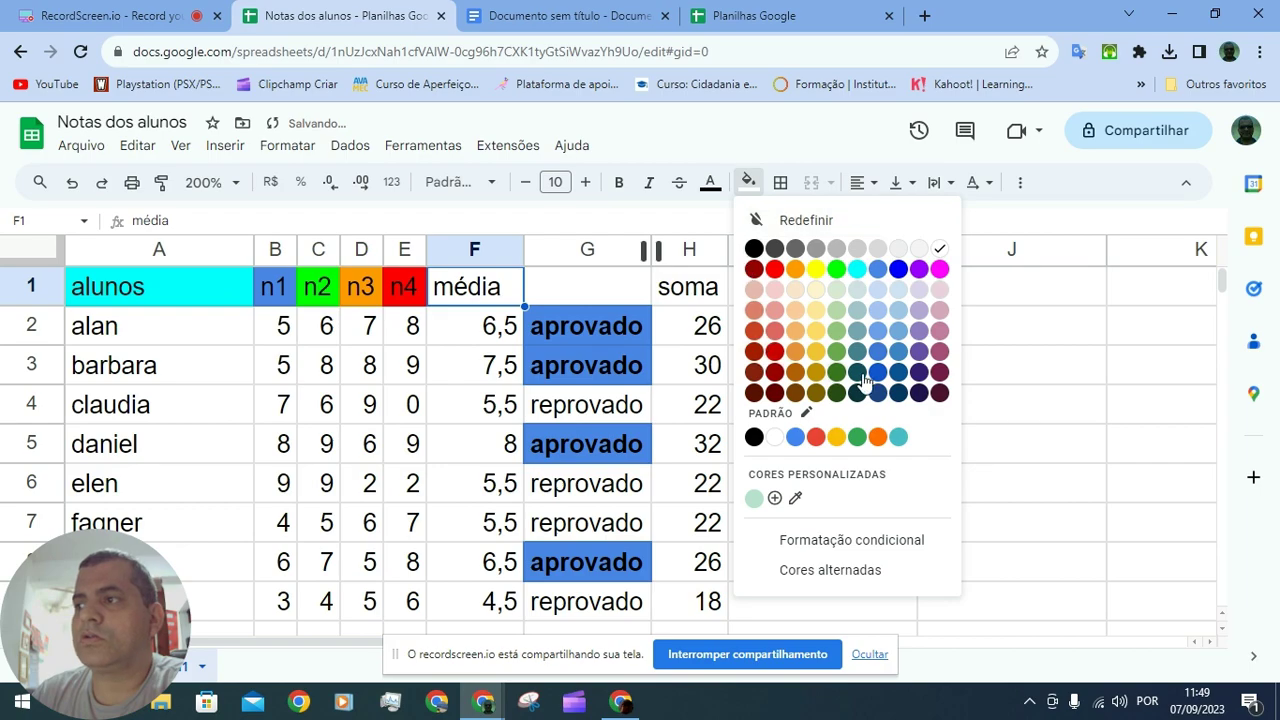
click(881, 331)
Enter the header "situação" in the empty cell G1 and fill that cell with magenta.
click(566, 287)
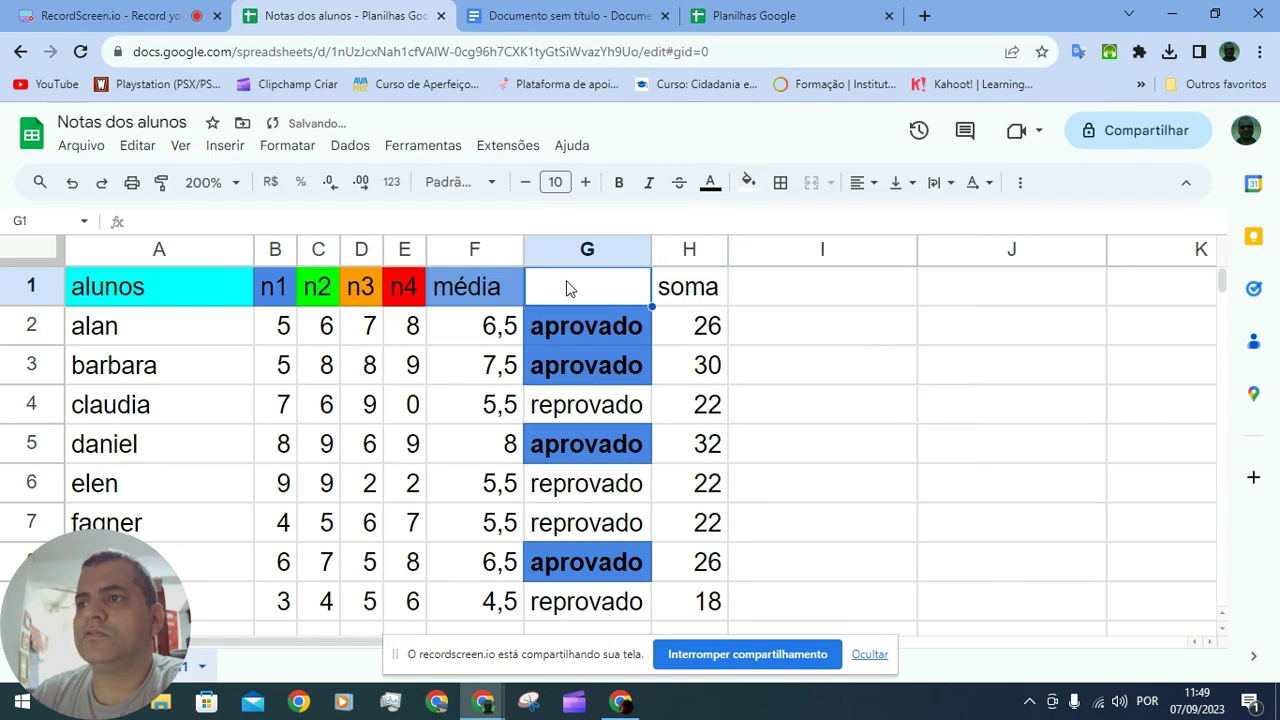
text(sit)
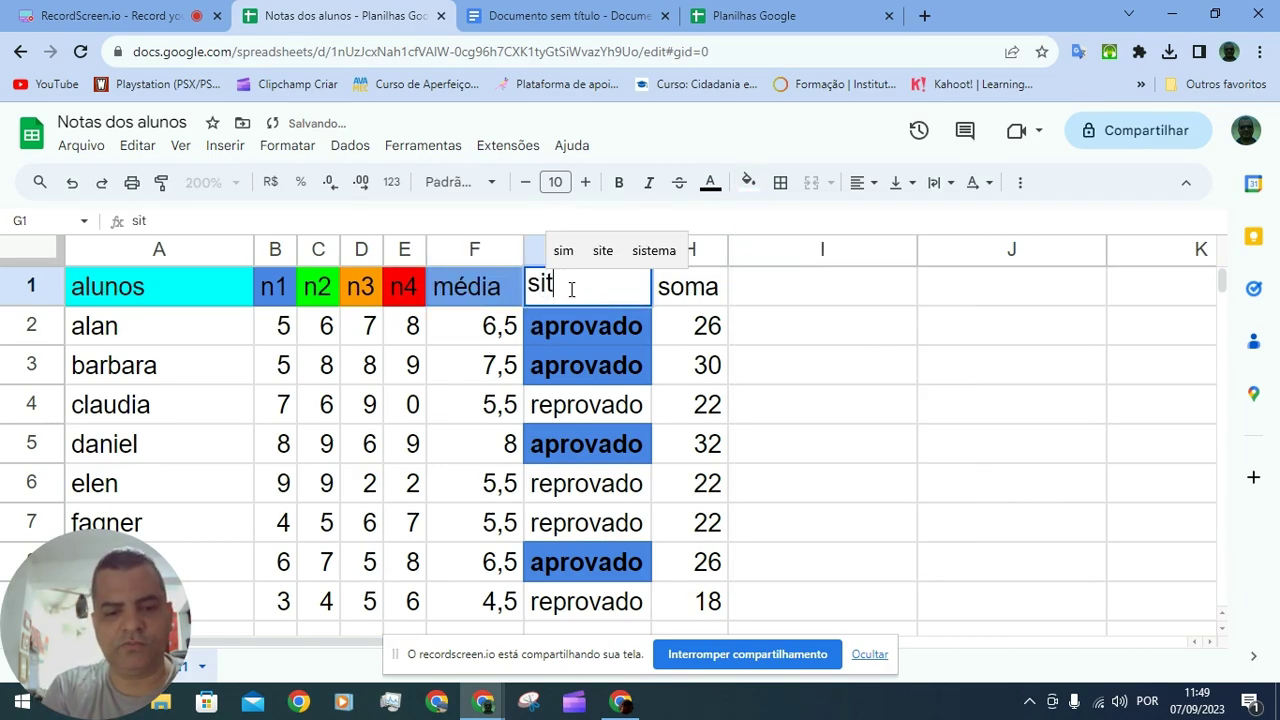
key(BackSpace)
text(tua)
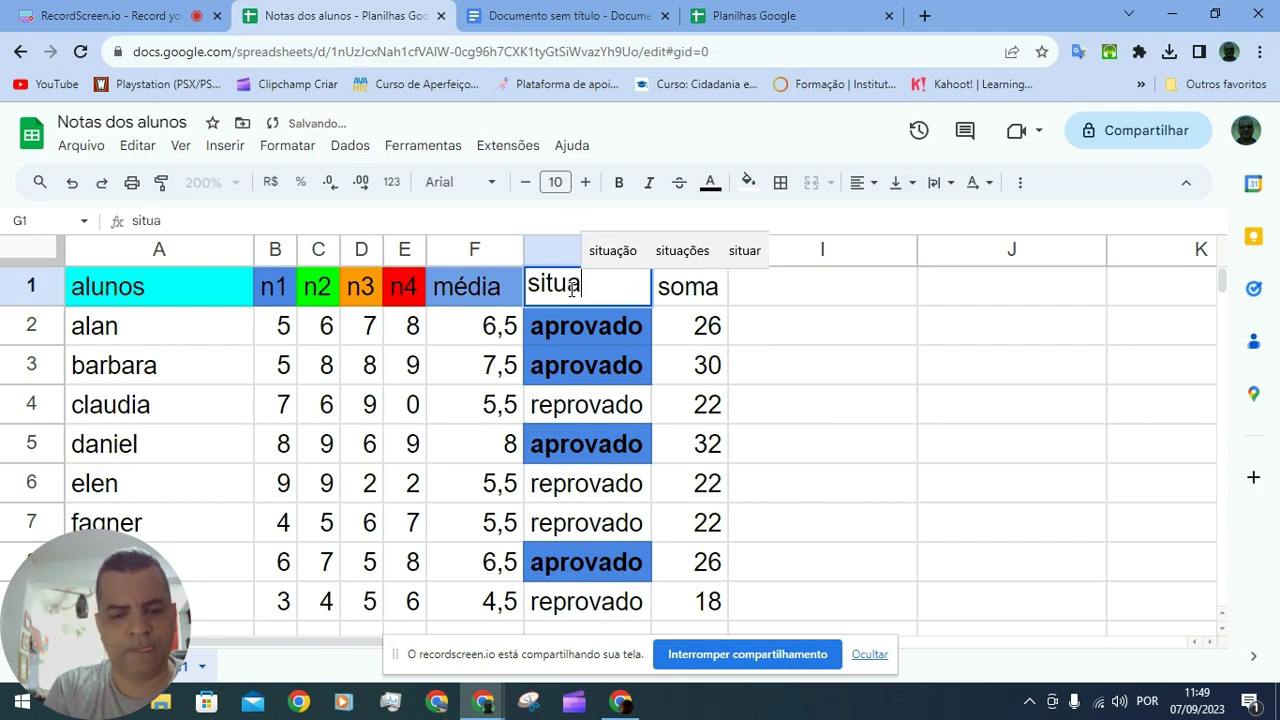
text(ção)
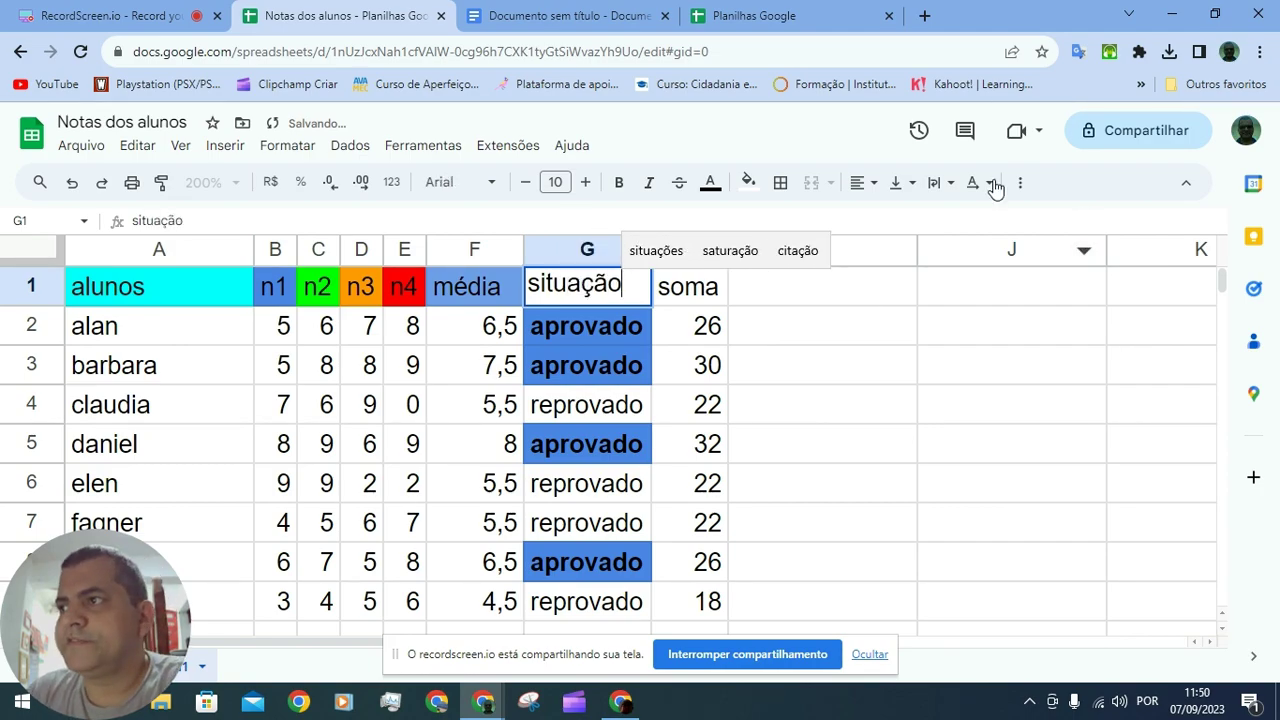
click(748, 182)
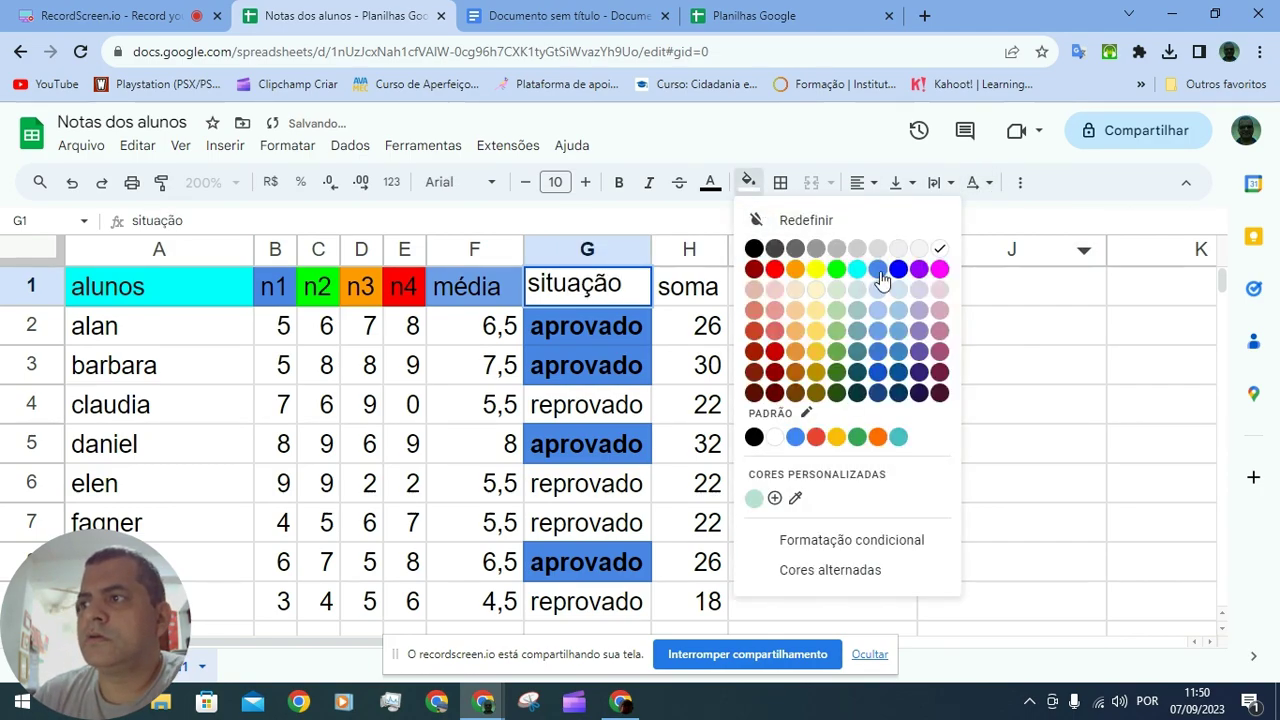
click(940, 268)
Fill the "soma" header cell H1 with dark yellow.
click(712, 298)
click(748, 182)
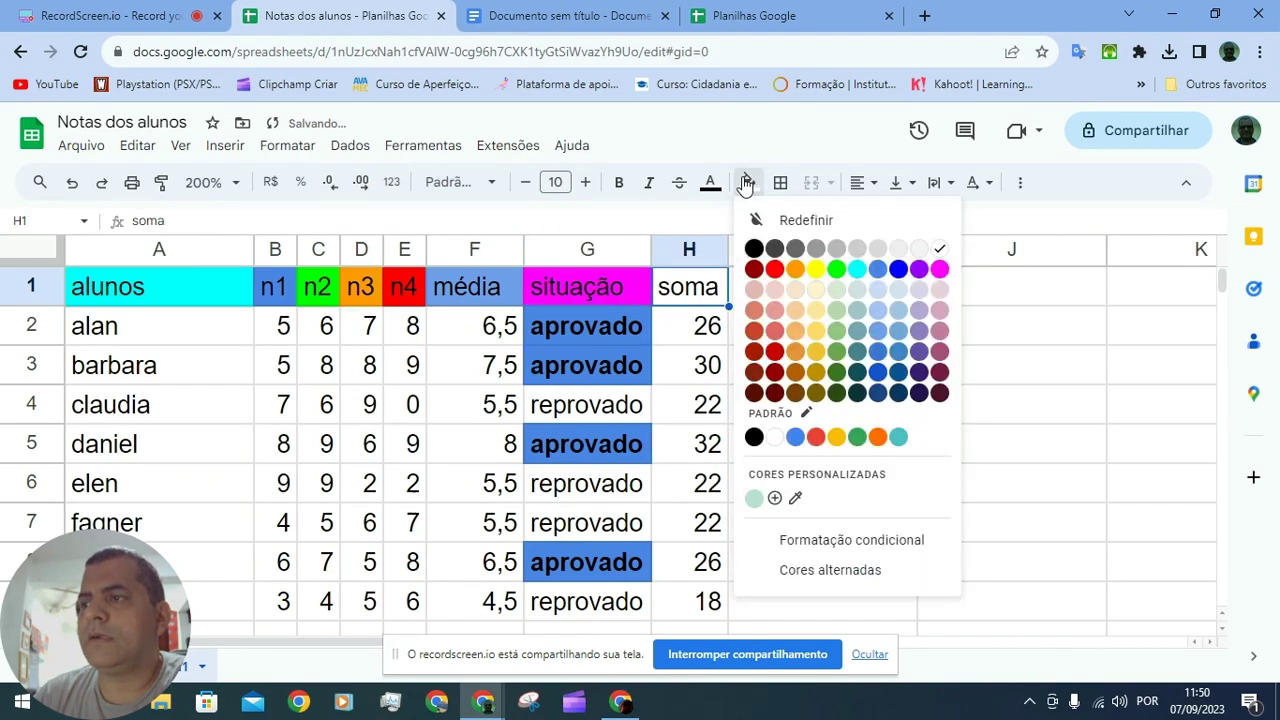
click(813, 356)
click(815, 372)
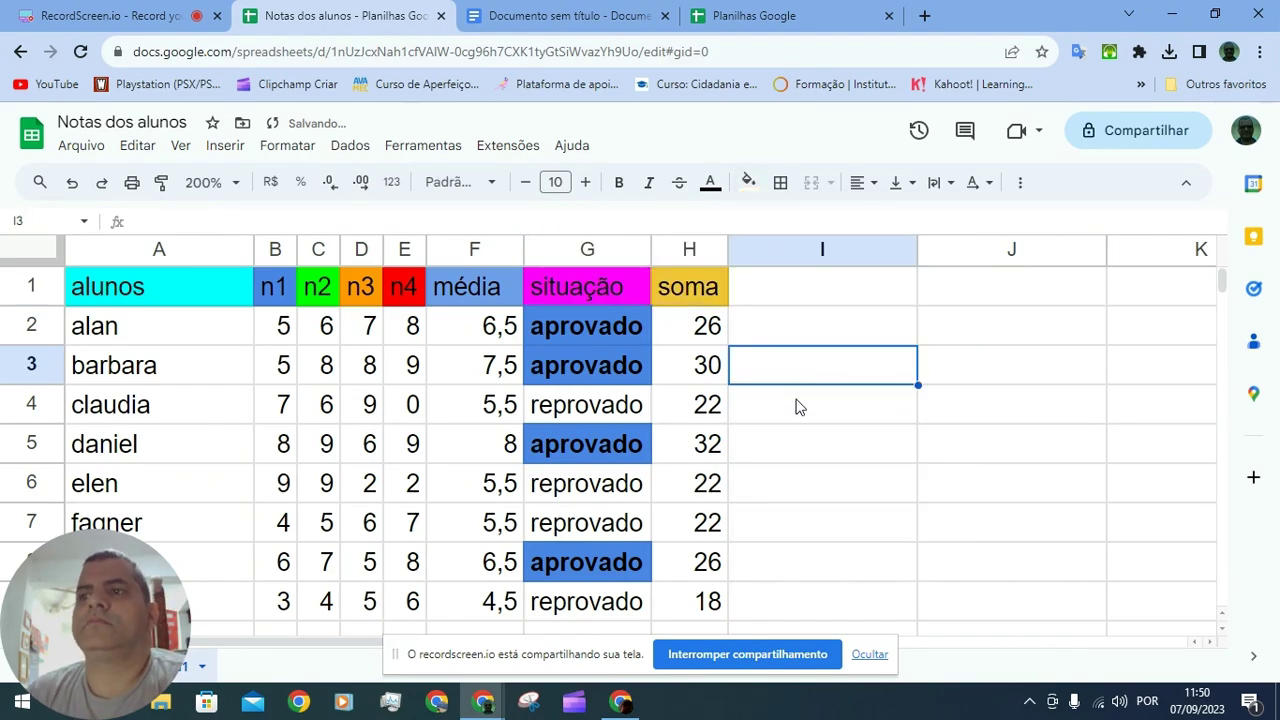
mouse_move(186, 300)
mouse_down()
mouse_move(543, 486)
mouse_move(605, 562)
mouse_move(691, 623)
mouse_up()
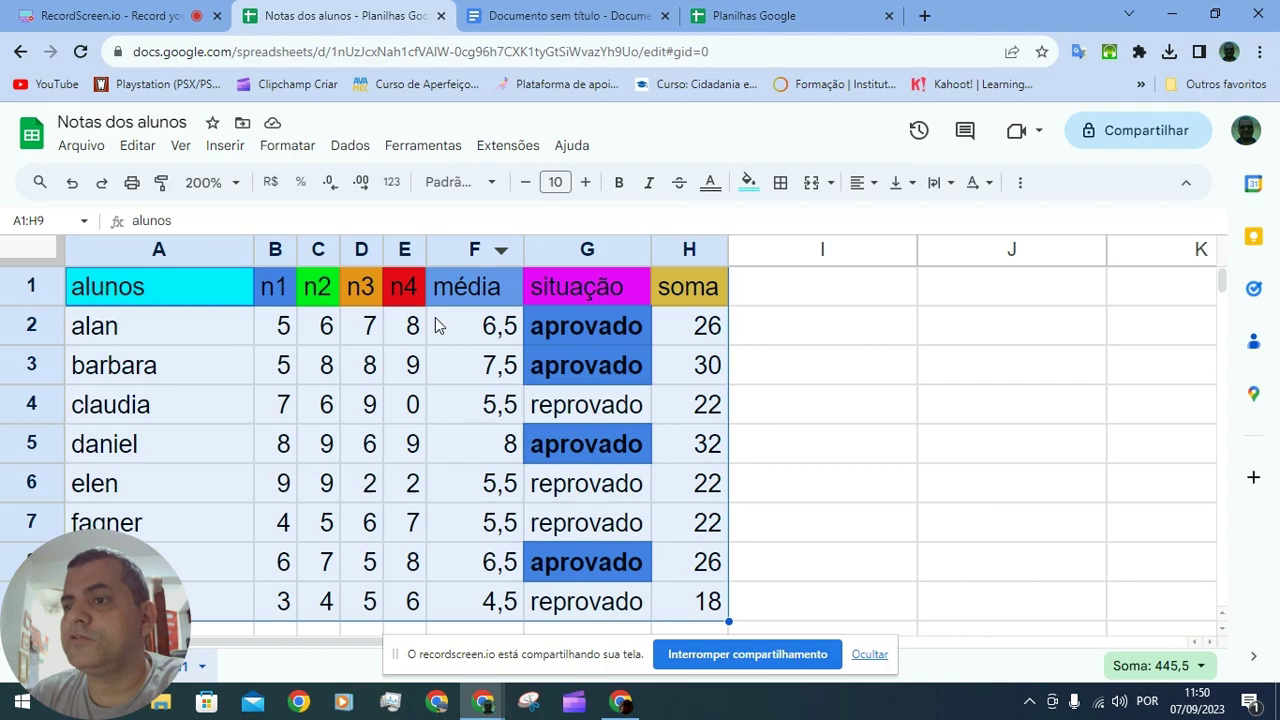
click(781, 186)
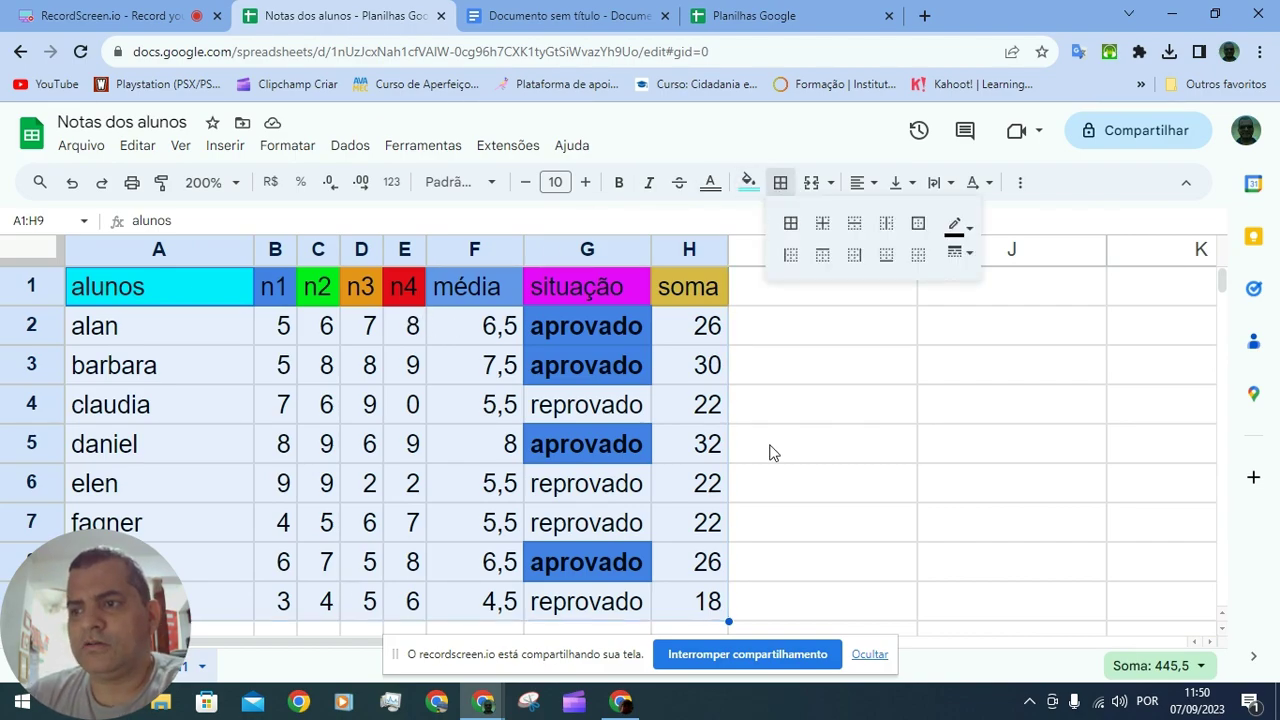
click(813, 437)
Apply all borders to the whole grades table A1:H9.
drag(171, 291, 705, 445)
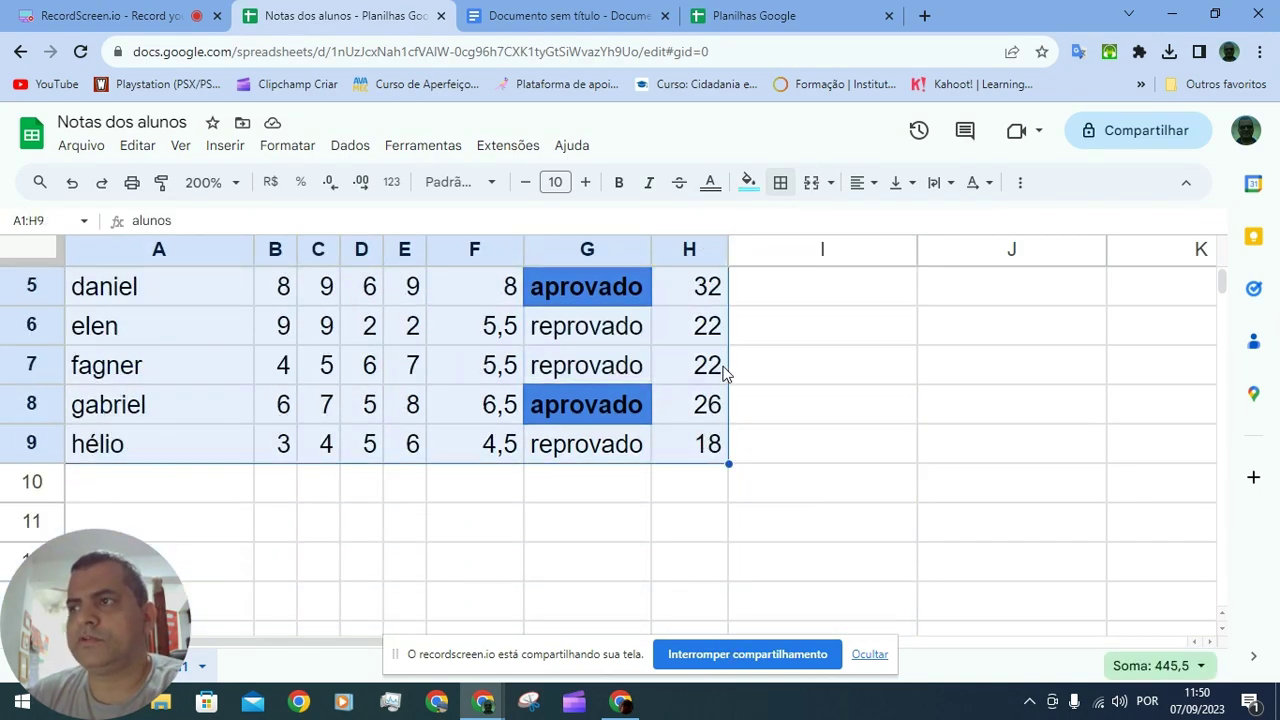
click(780, 182)
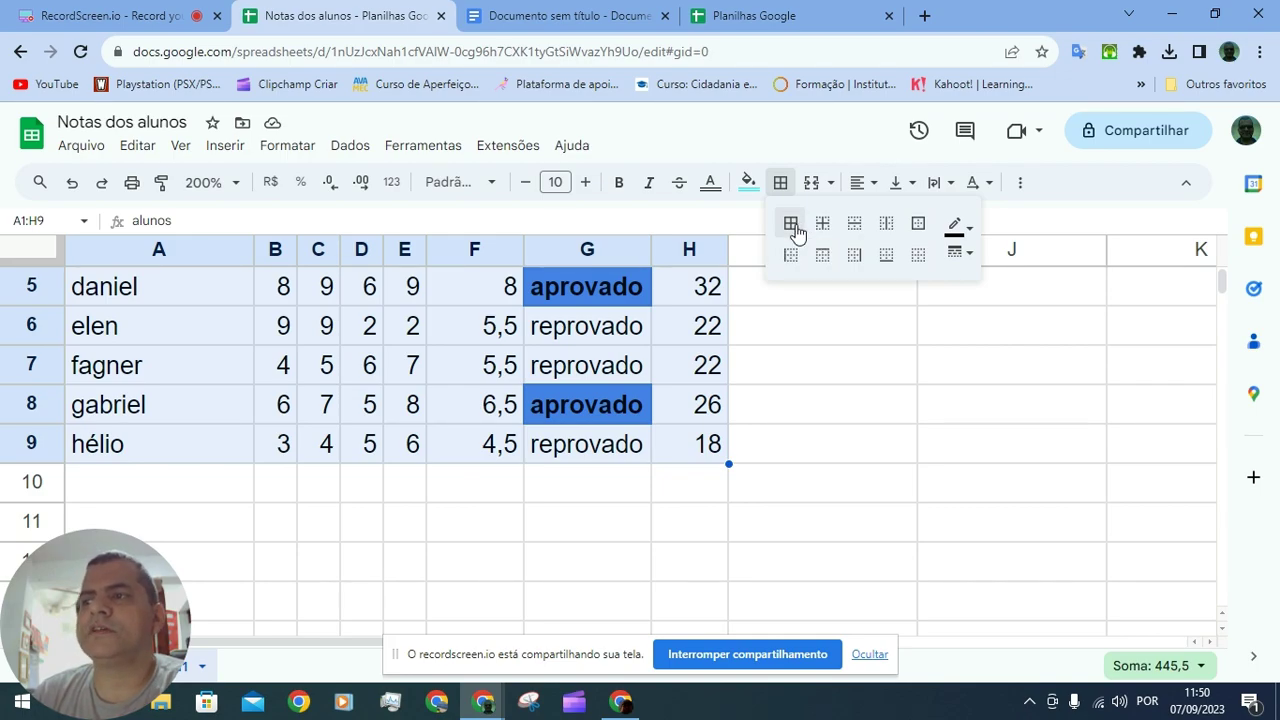
click(794, 228)
scroll(772, 356, up, 2)
click(877, 342)
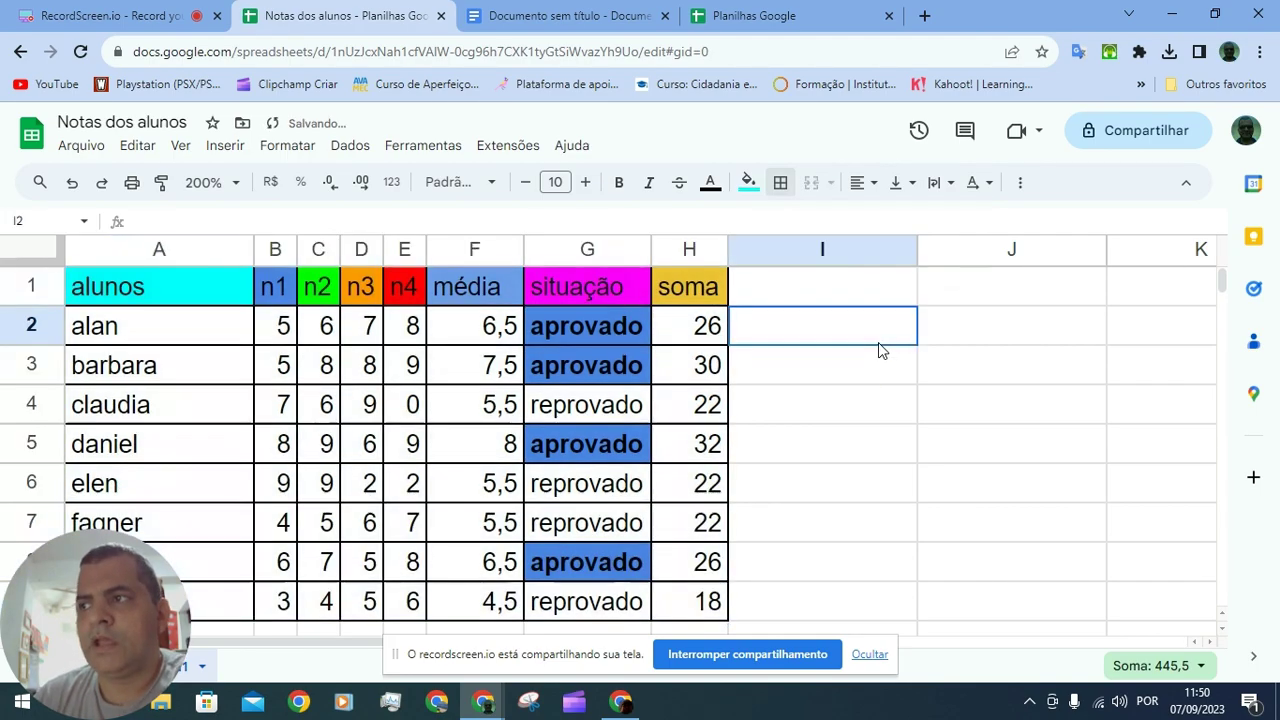
Examine the unused columns beyond the "soma" column by moving back and forth along row 2.
key(Right)
key(Right)
key(Right)
key(Right)
key(Right)
key(Right)
key(Right)
key(Right)
key(Right)
key(Right)
key(Right)
key(Right)
key(Right)
key(Right)
key(Right)
key(Right)
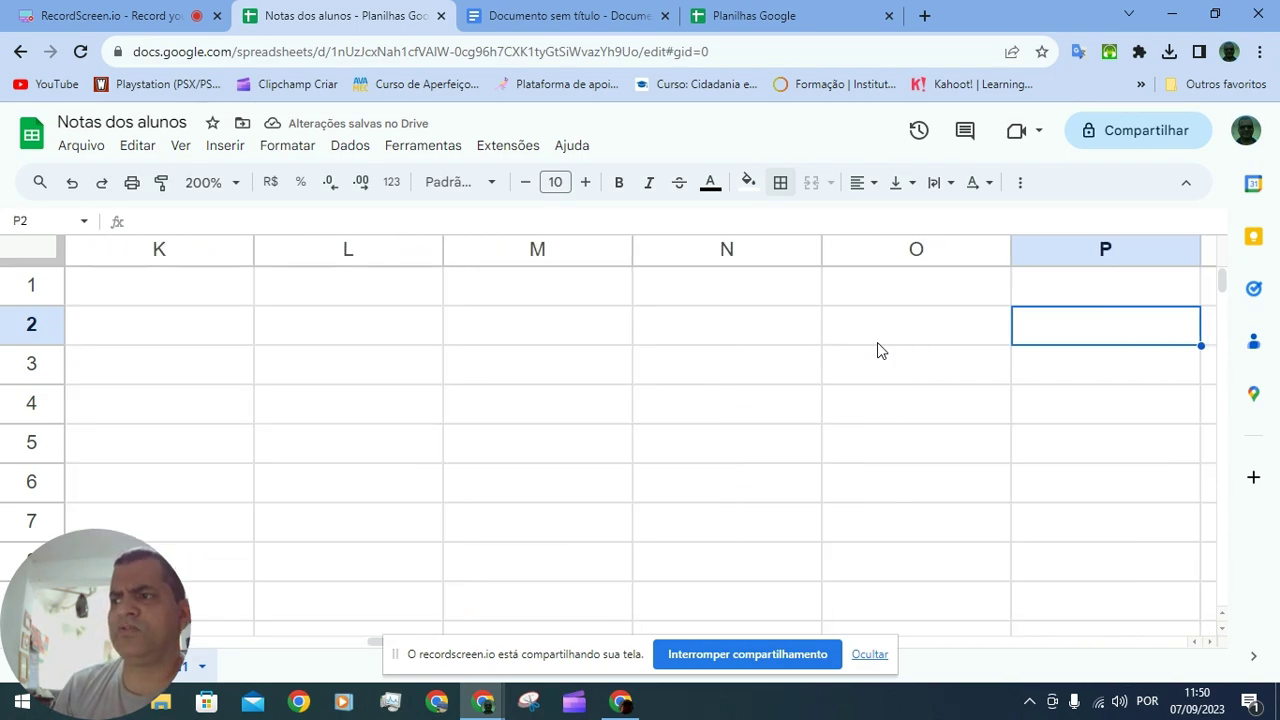
key(Left)
key(Left)
key(Left)
key(Left)
key(Left)
key(Left)
key(Left)
key(Left)
key(Left)
key(Left)
key(Left)
key(Left)
key(Left)
key(Left)
key(Left)
key(Left)
key(Left)
key(Left)
key(Left)
key(Left)
key(Left)
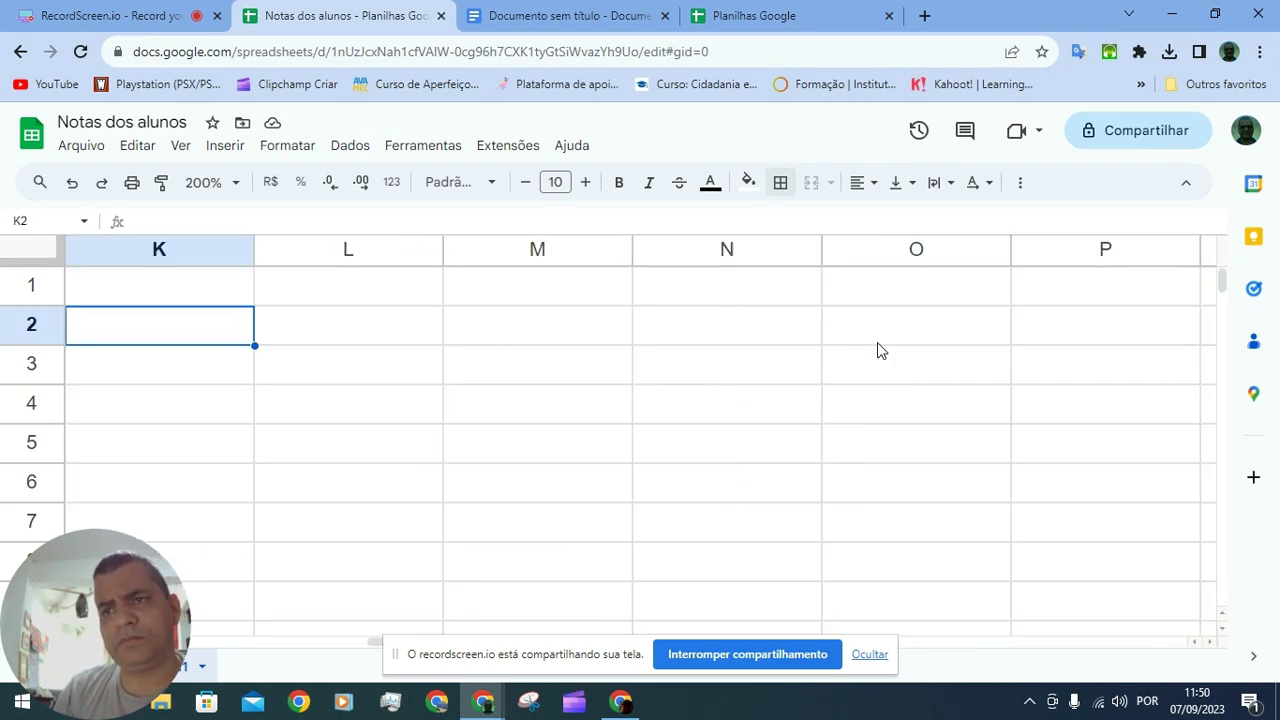
key(Right)
key(Right)
key(Right)
key(Right)
key(Right)
key(Right)
key(Right)
key(Right)
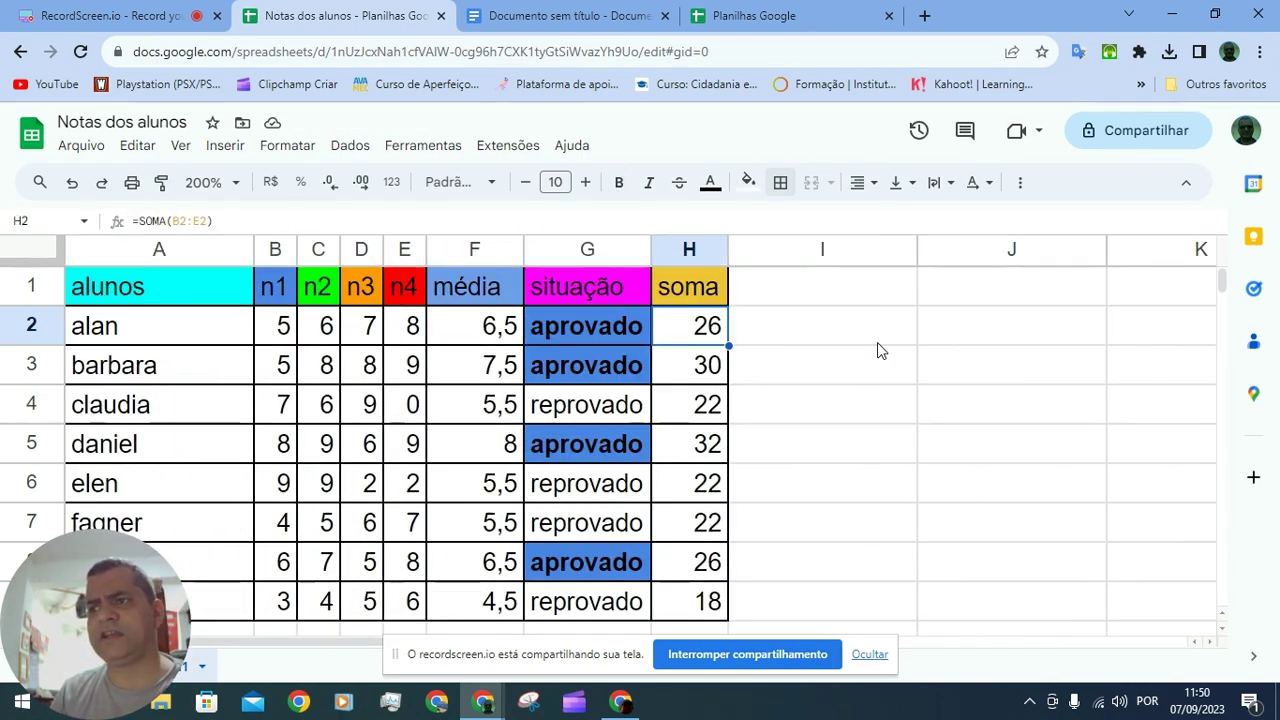
key(Right)
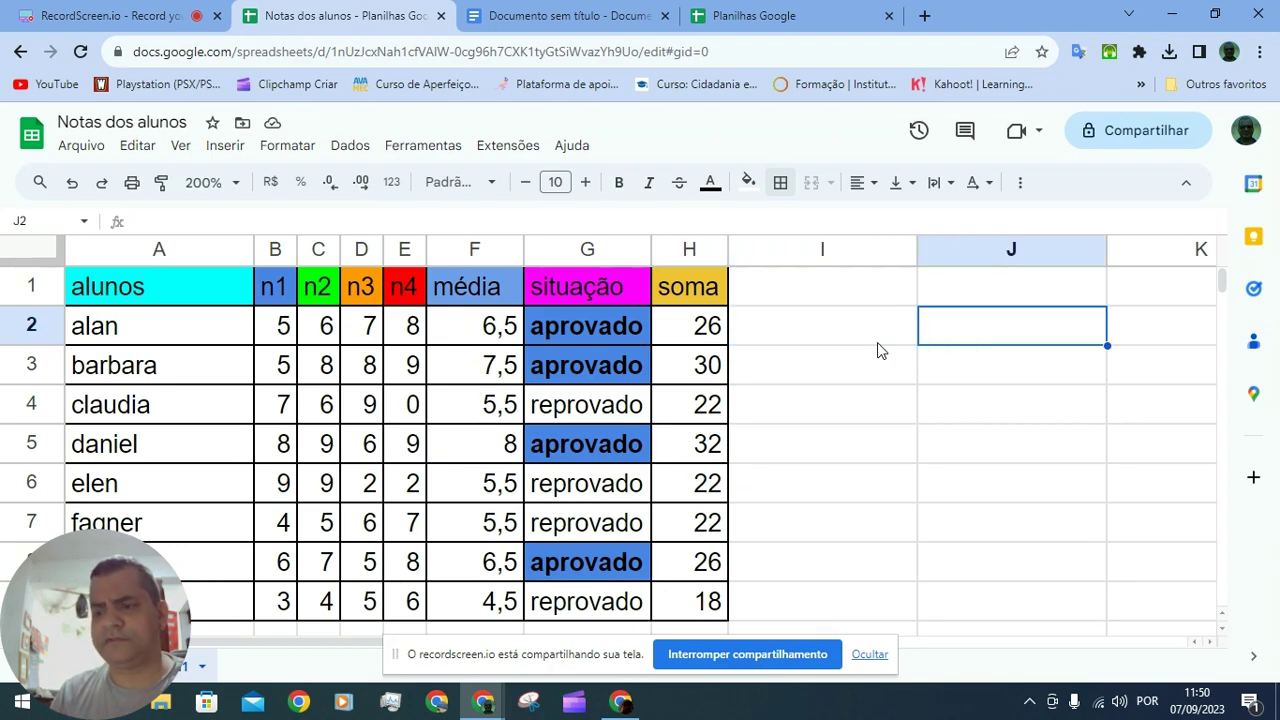
key(Left)
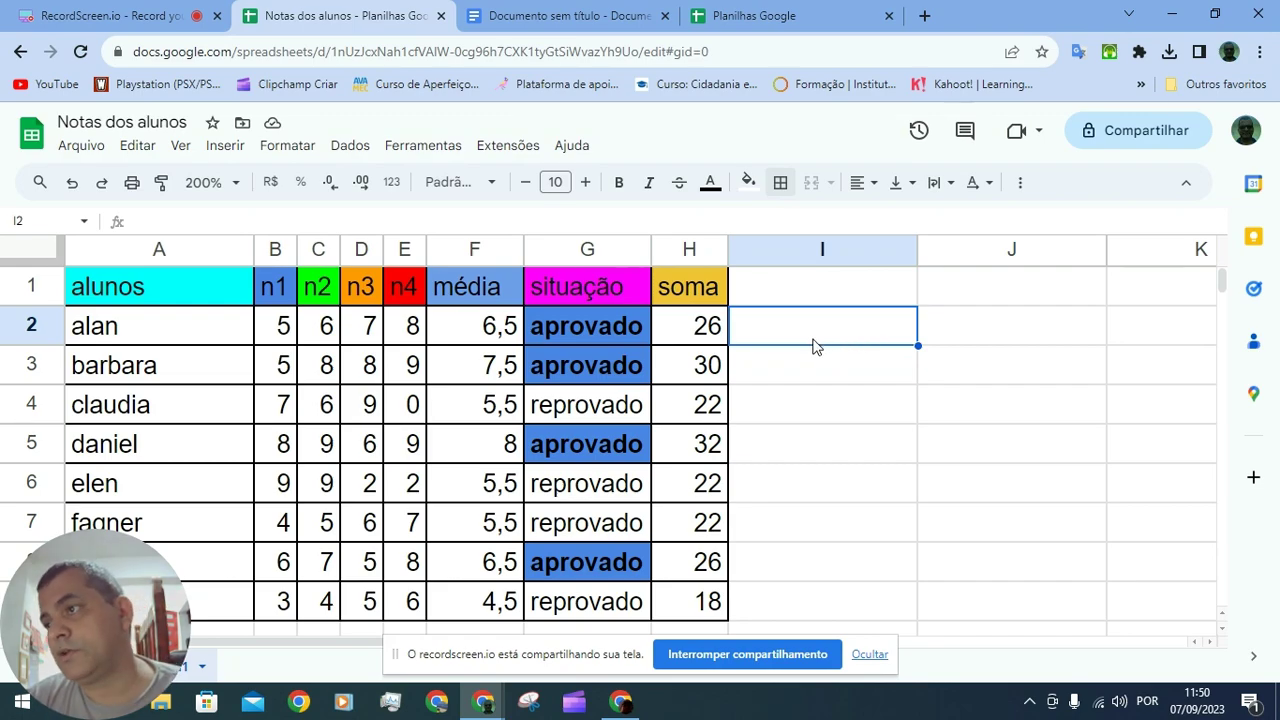
drag(813, 345, 1278, 350)
click(1057, 408)
drag(1037, 641, 300, 630)
click(786, 347)
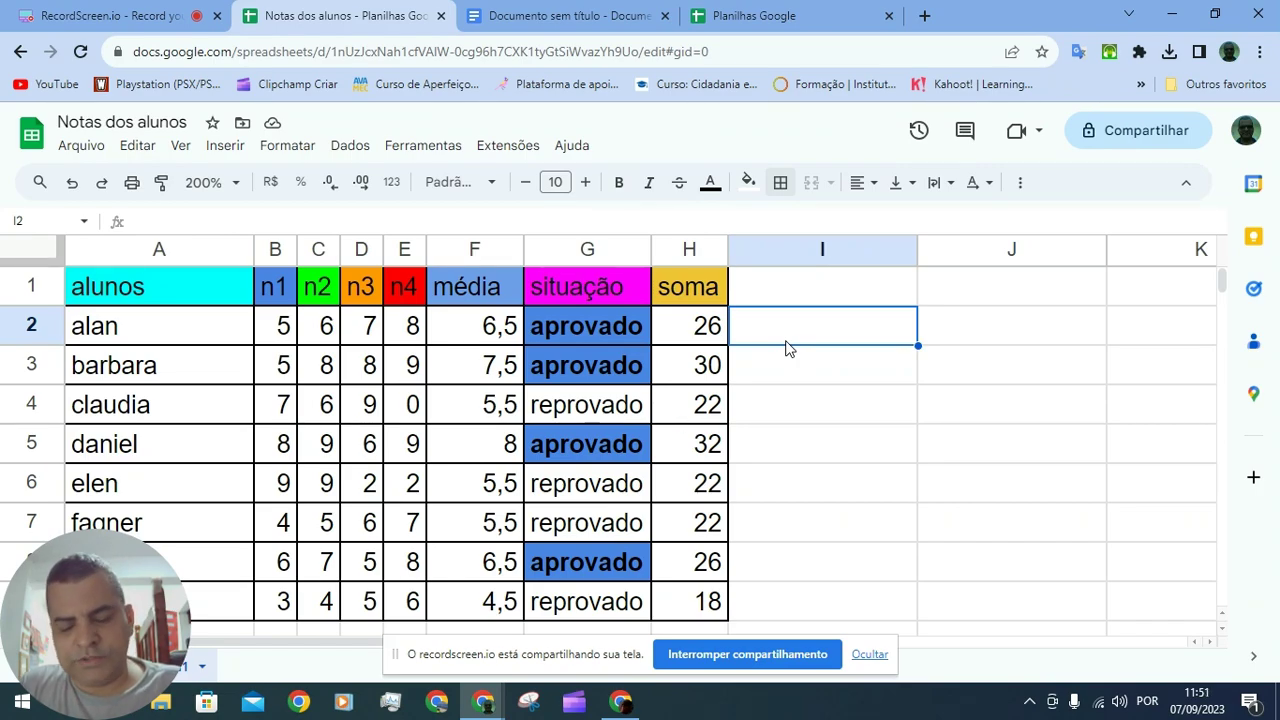
Select row 2's empty cells from I2 to Y2 and delete columns I through Y.
key(shift+Right)
key(shift+Right)
key(shift+Right)
key(shift+Right)
key(shift+Right)
key(shift+Right)
key(shift+Right)
key(shift+Right)
key(shift+Right)
key(shift+Right)
key(shift+Right)
key(shift+Right)
key(shift+Right)
key(shift+Right)
key(shift+Right)
key(shift+Right)
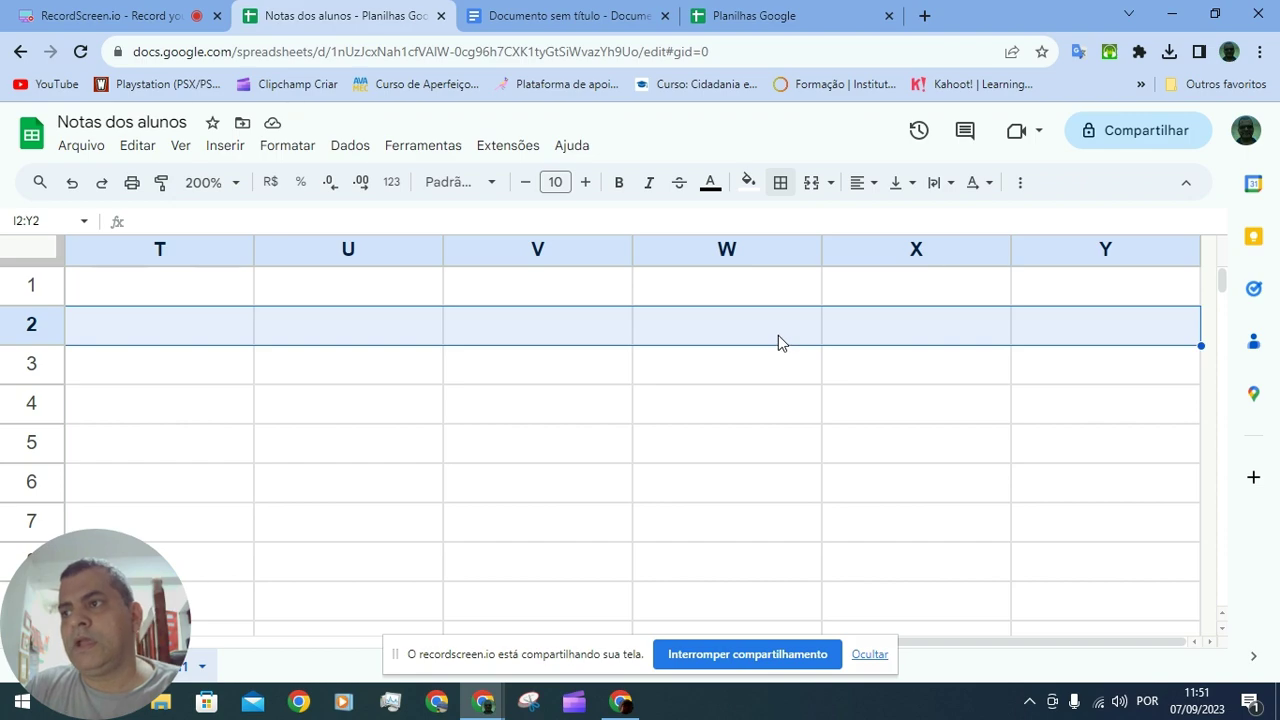
right_click(778, 341)
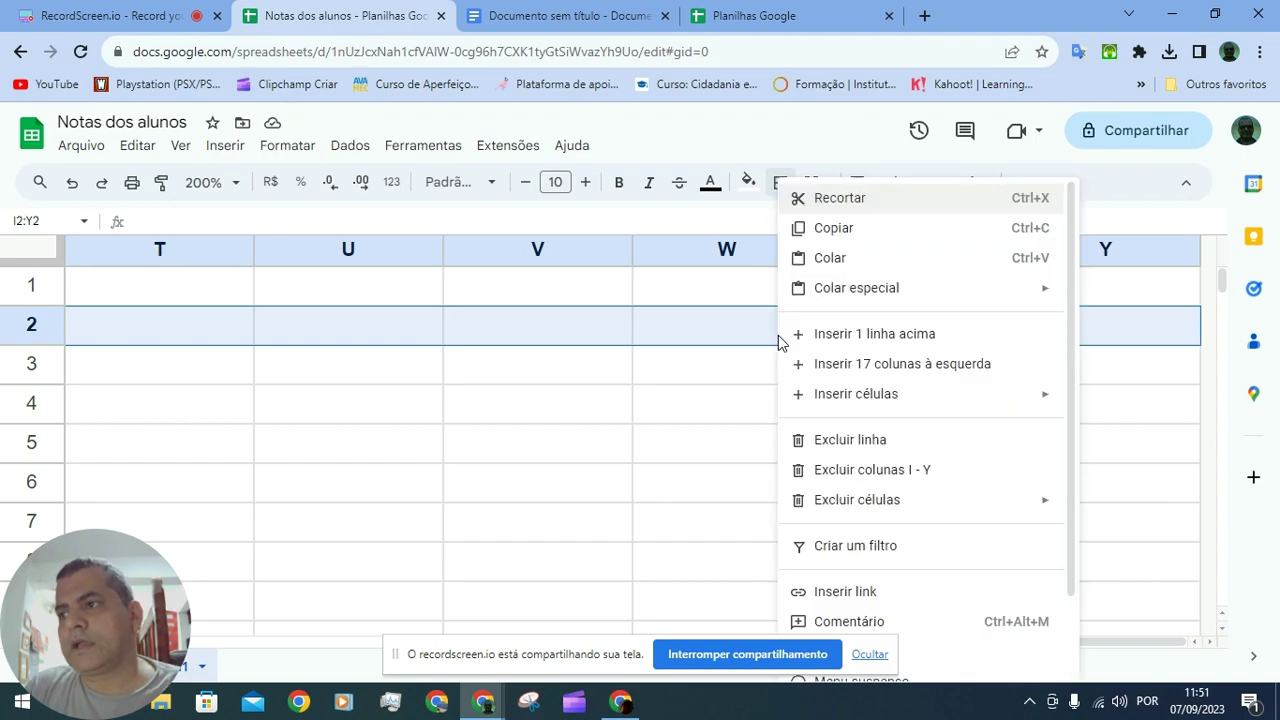
click(866, 477)
scroll(803, 342, down, 1)
scroll(803, 342, up, 1)
scroll(803, 342, down, 1)
scroll(797, 317, up, 1)
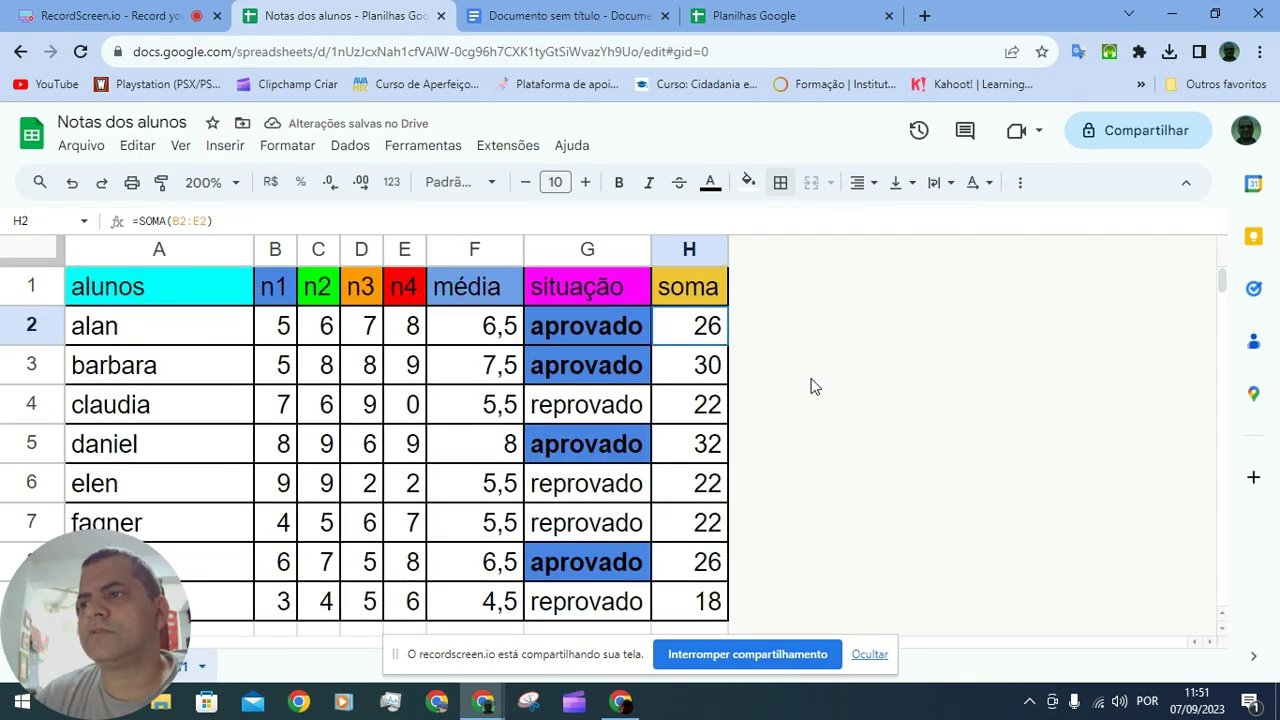
Select the empty cells A11:A999 below the table and delete rows 11 through 999.
scroll(787, 392, down, 2)
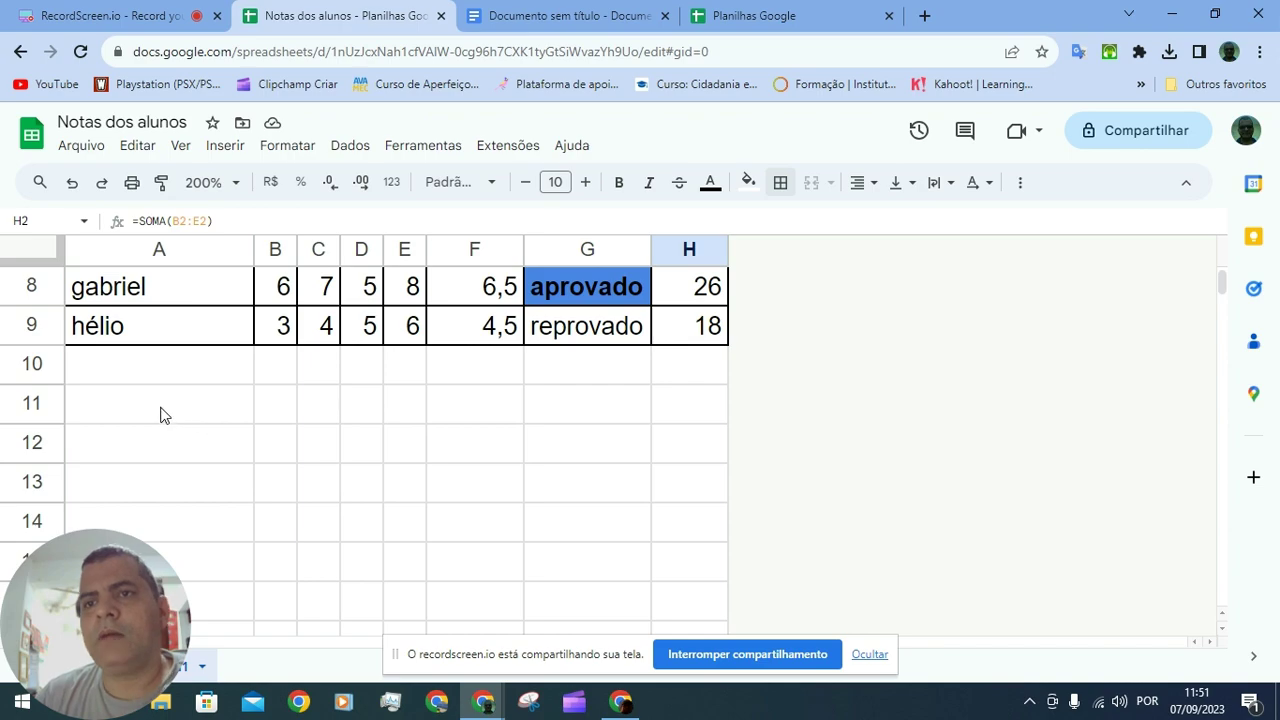
click(165, 415)
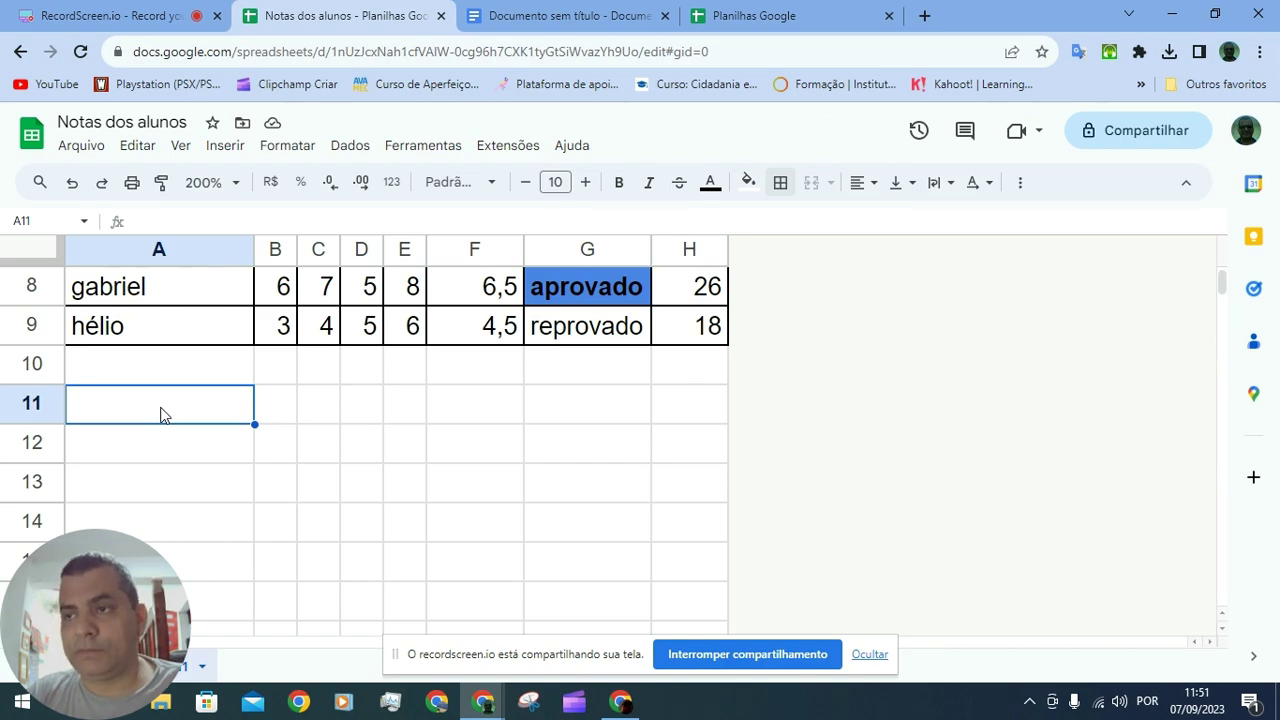
key(shift+Down)
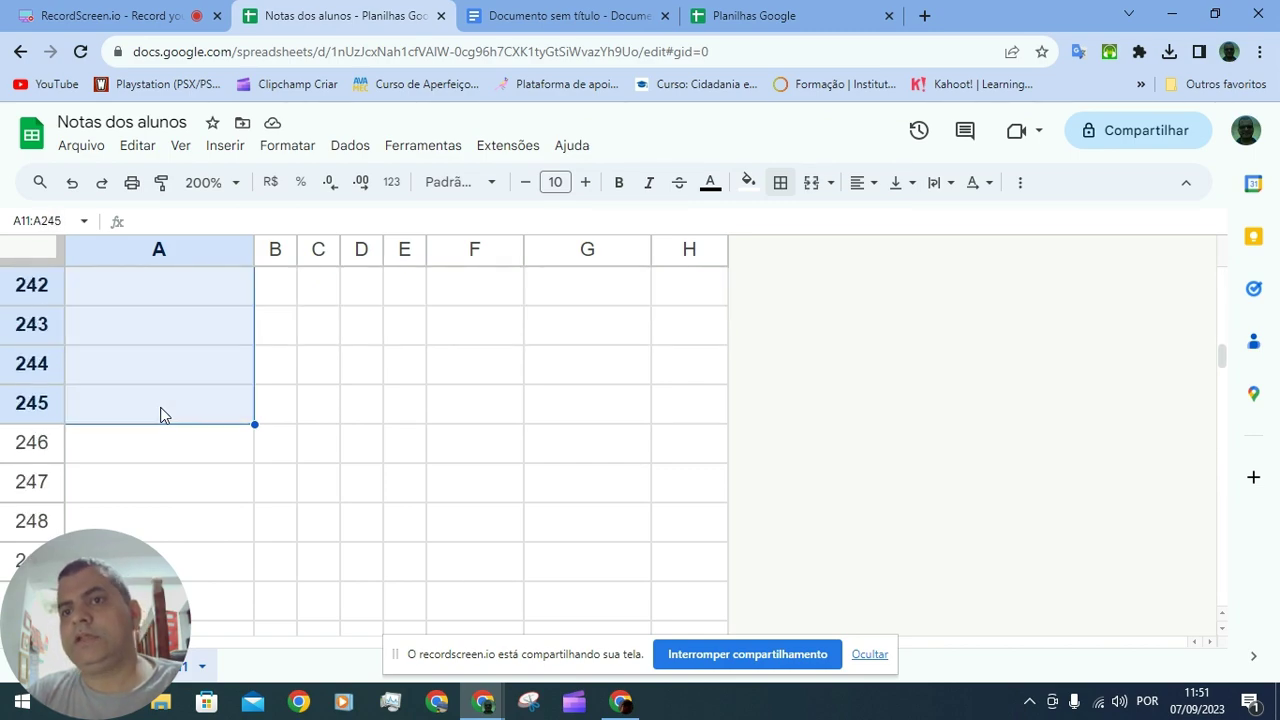
key(shift+Down)
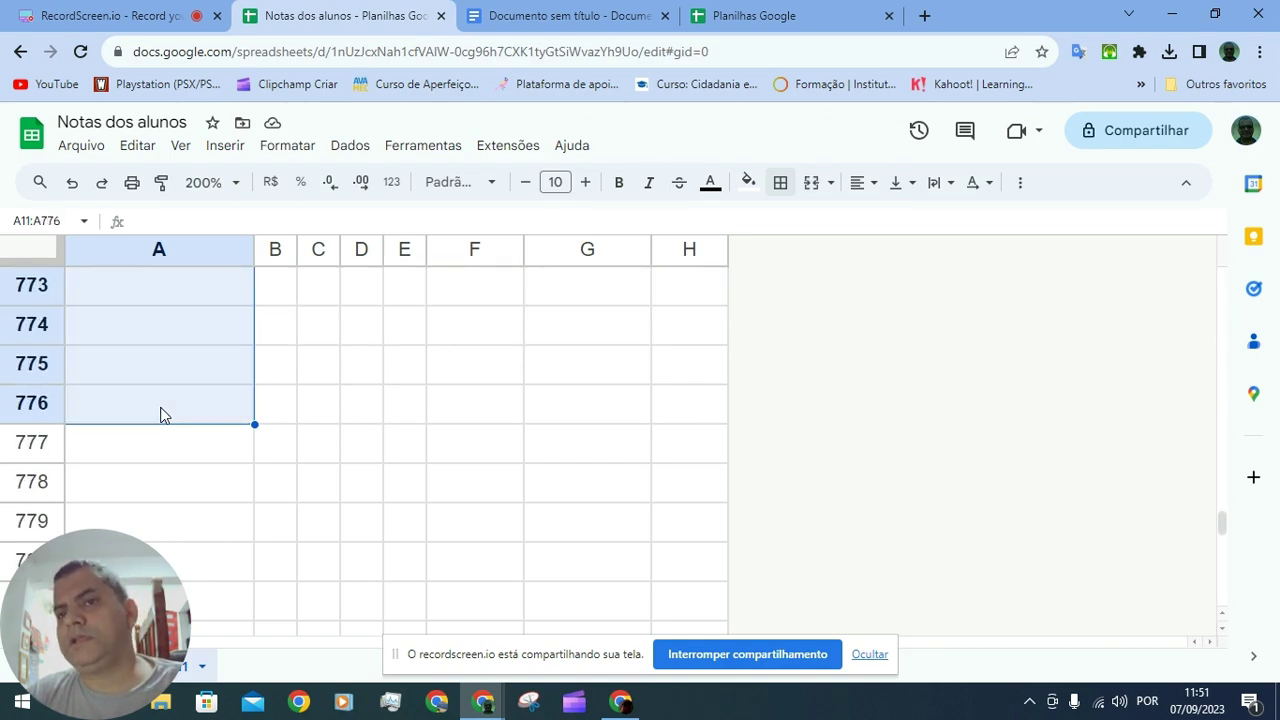
key(shift+Down)
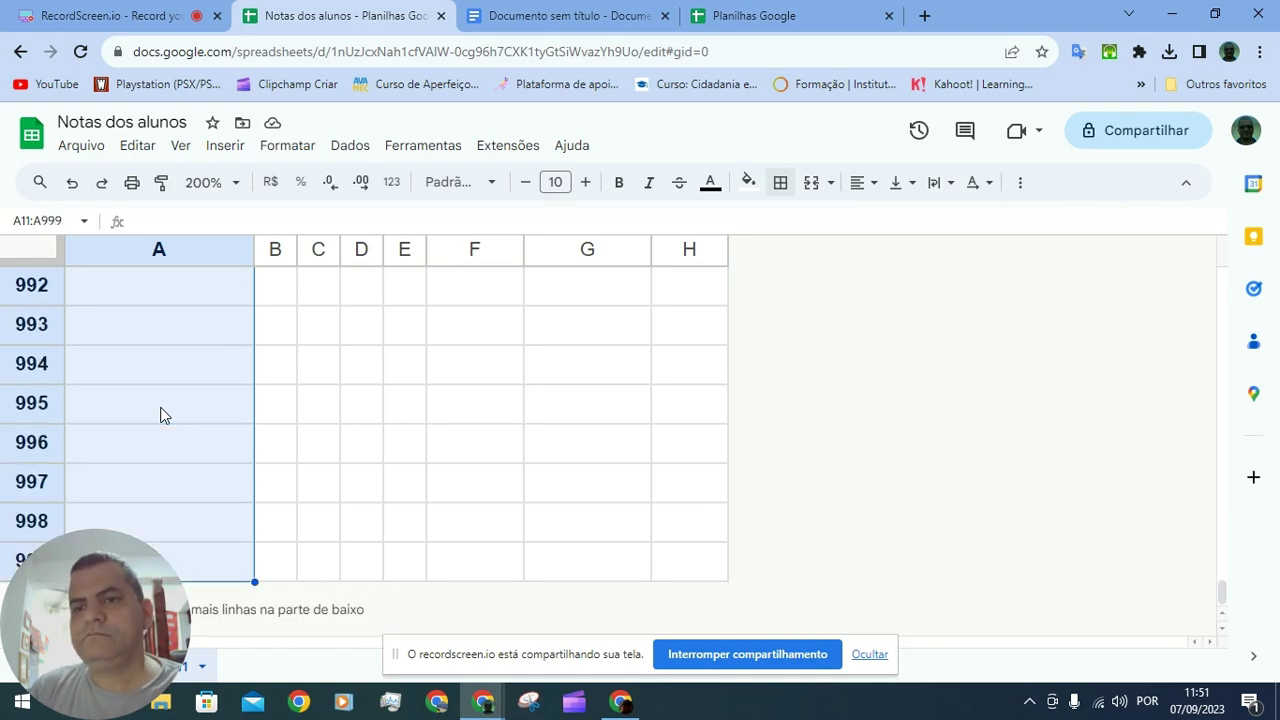
right_click(174, 457)
mouse_move(280, 495)
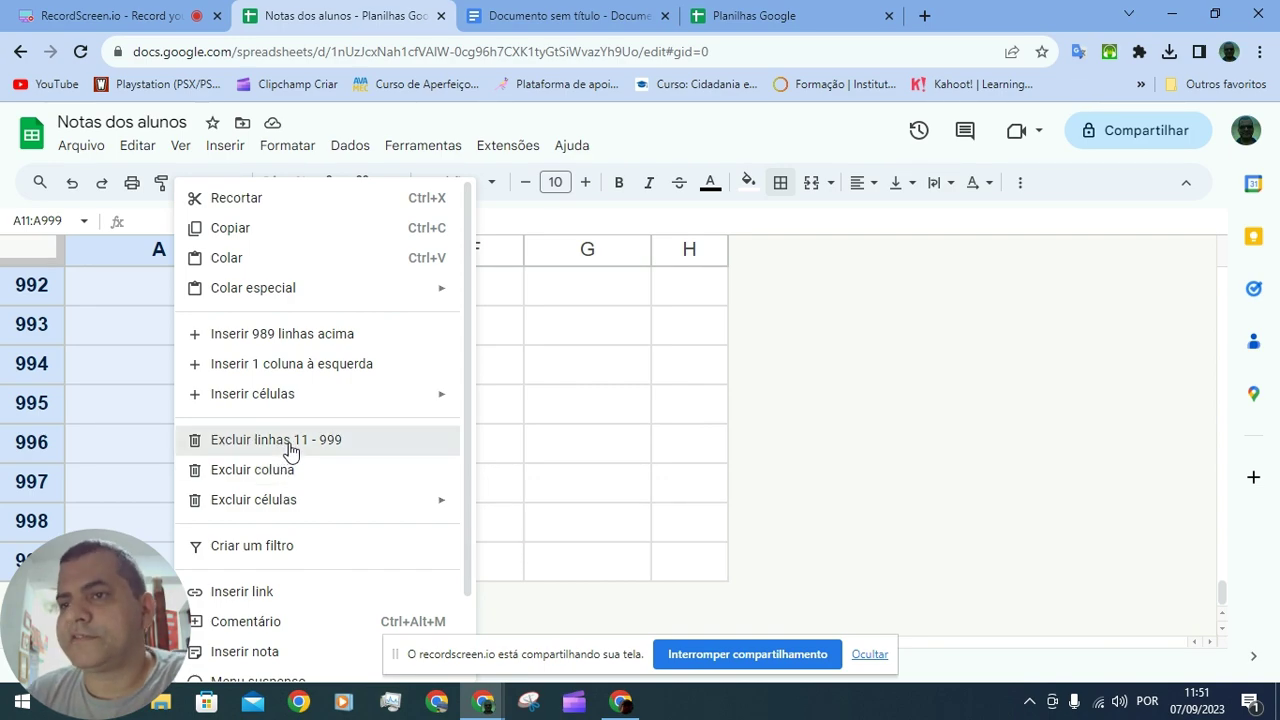
click(288, 450)
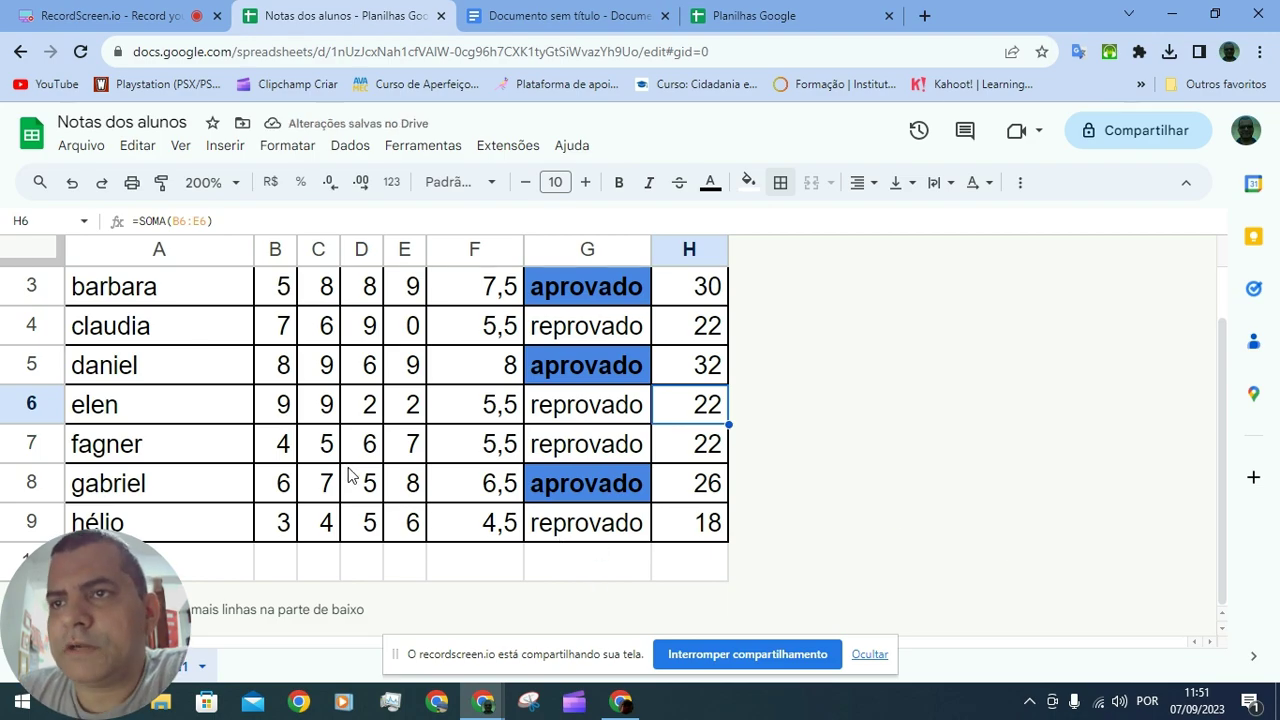
scroll(355, 478, up, 1)
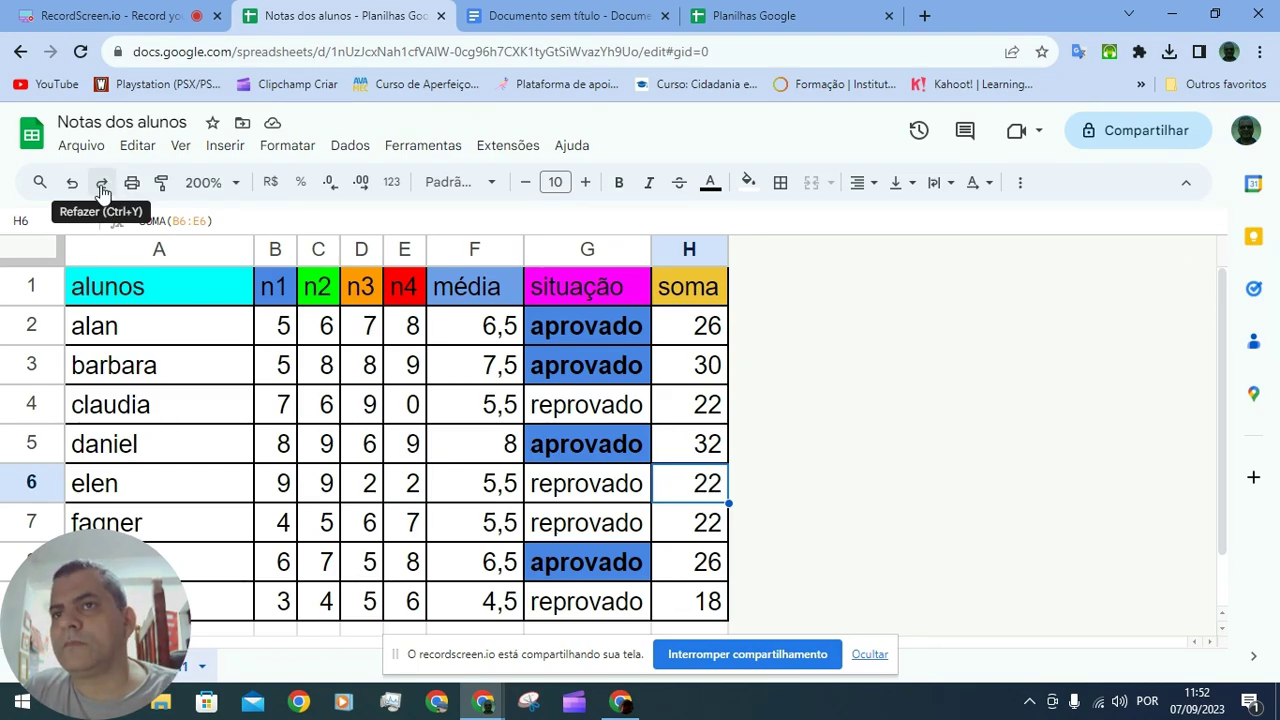
Pick up the format of cell H6 with Paint format, show the zoom levels, and apply the format to the averages in F2:F9.
click(160, 188)
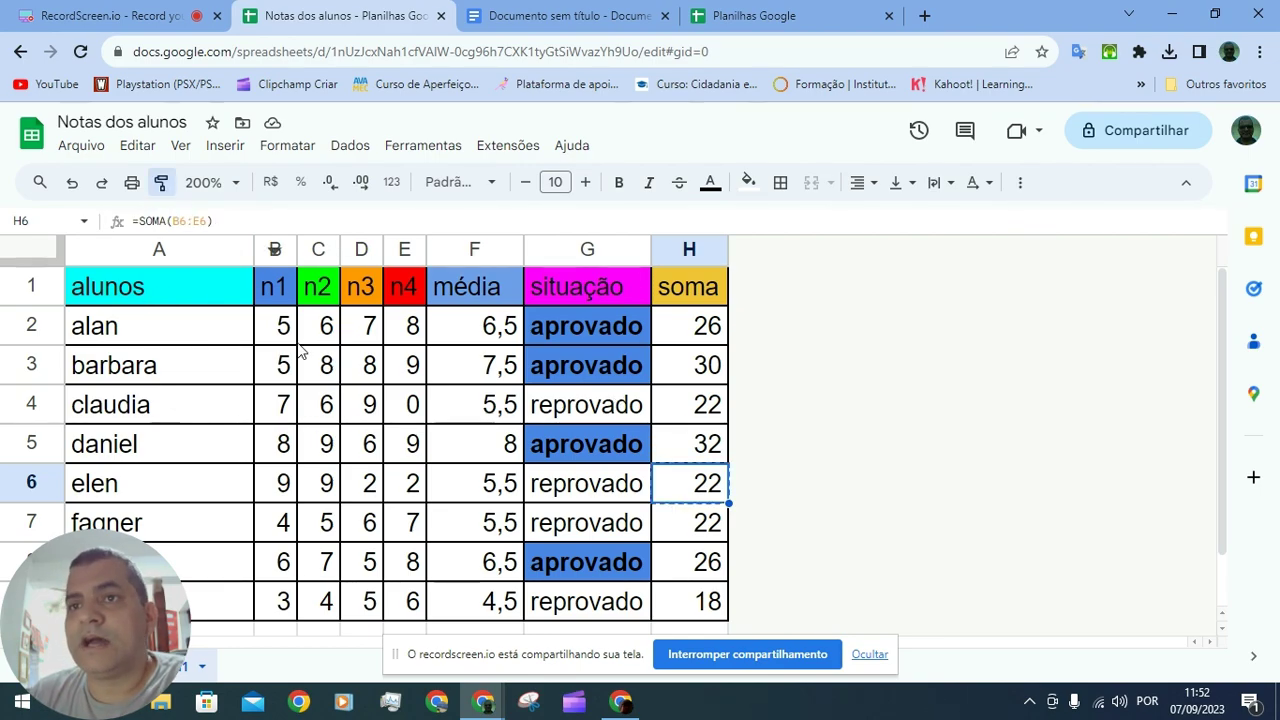
click(233, 186)
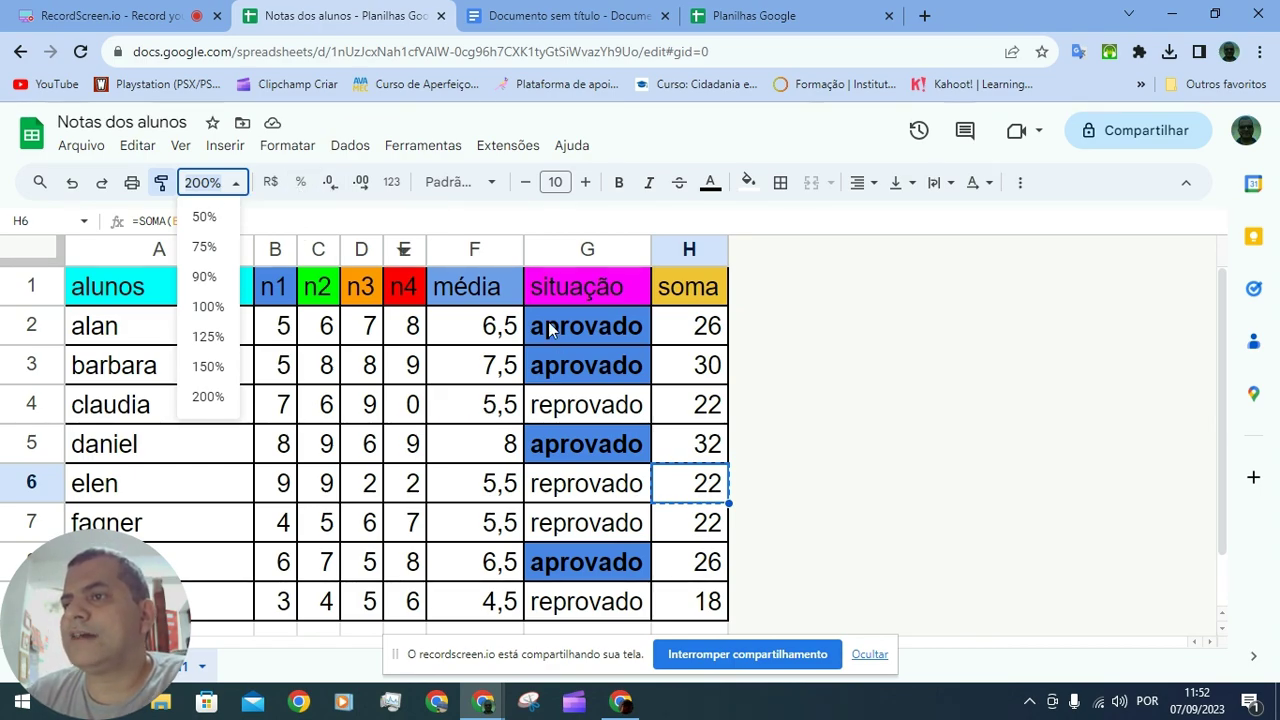
drag(508, 333, 500, 600)
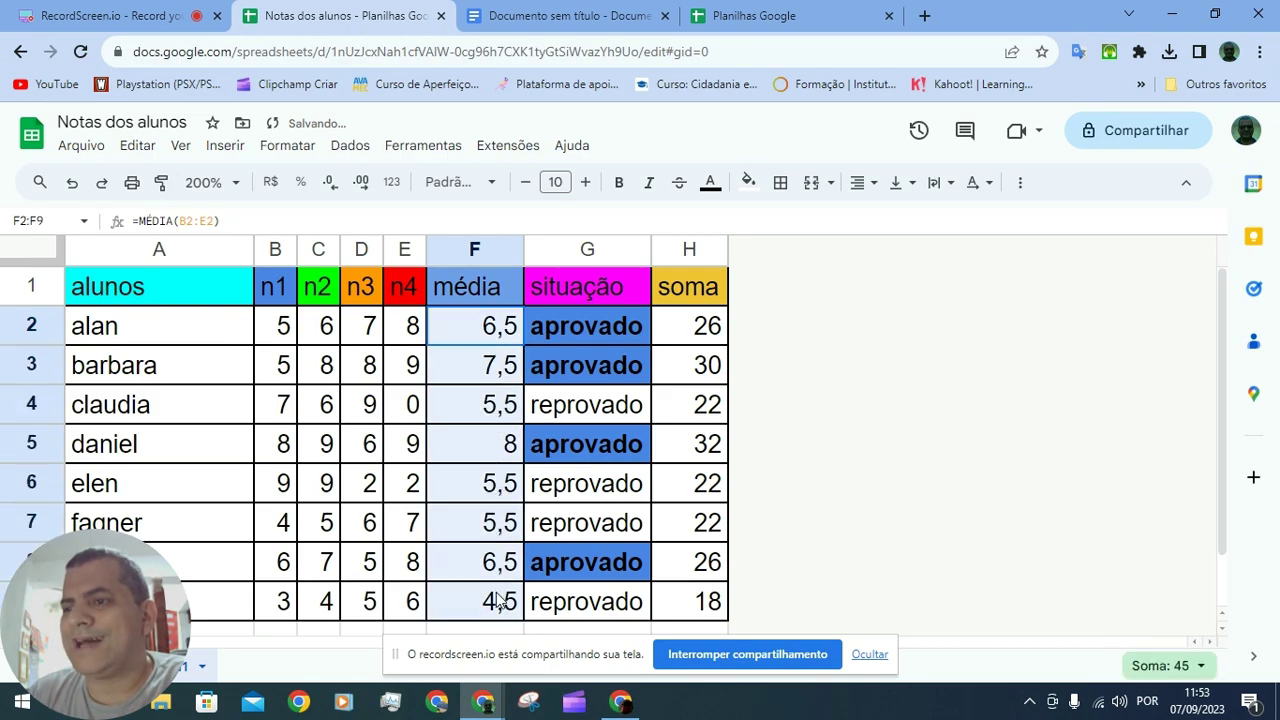
Reduce the averages in F2:F9 to whole numbers and bring them back to one decimal place.
click(329, 184)
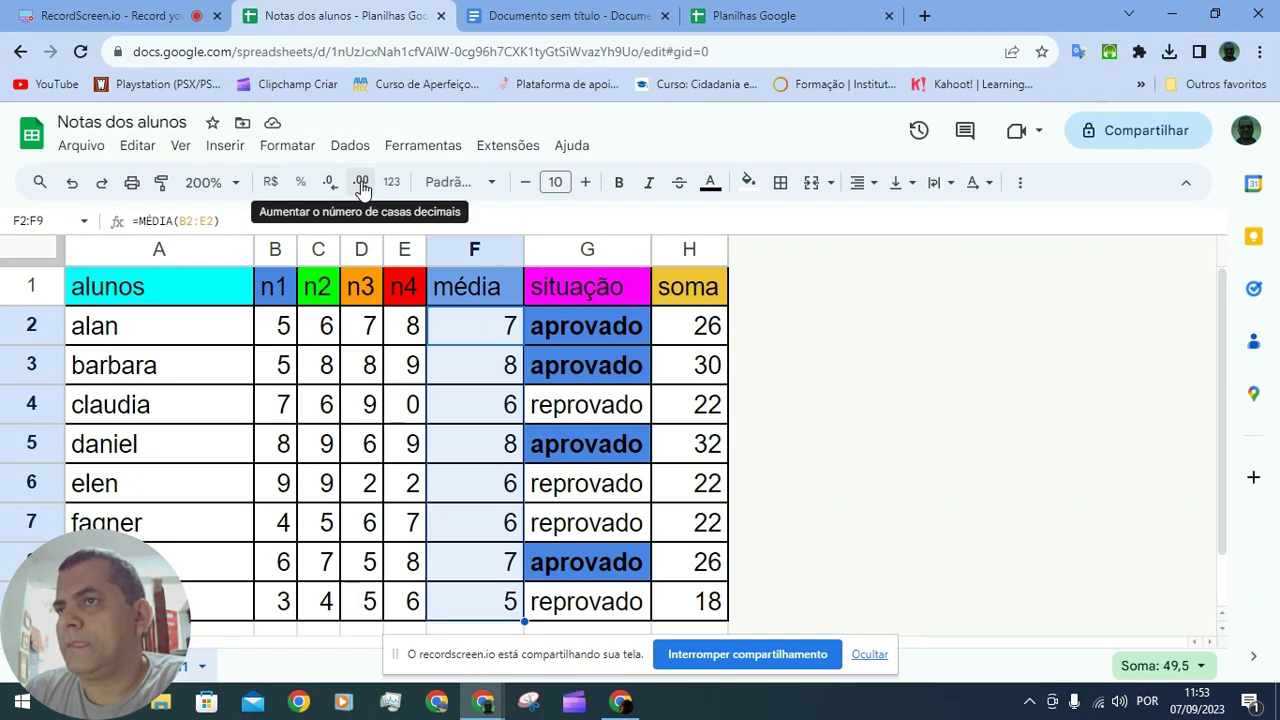
click(362, 184)
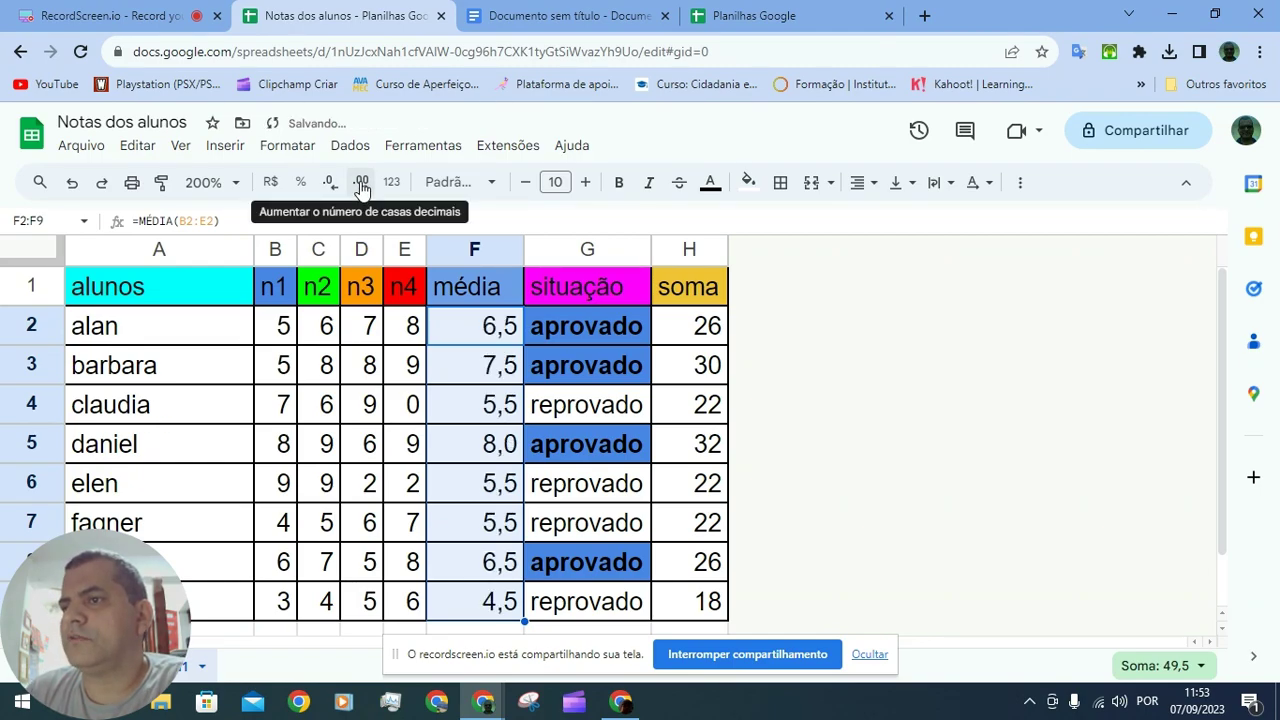
Increase the averages in F2:F9 to two decimal places and bring them back to one.
click(362, 184)
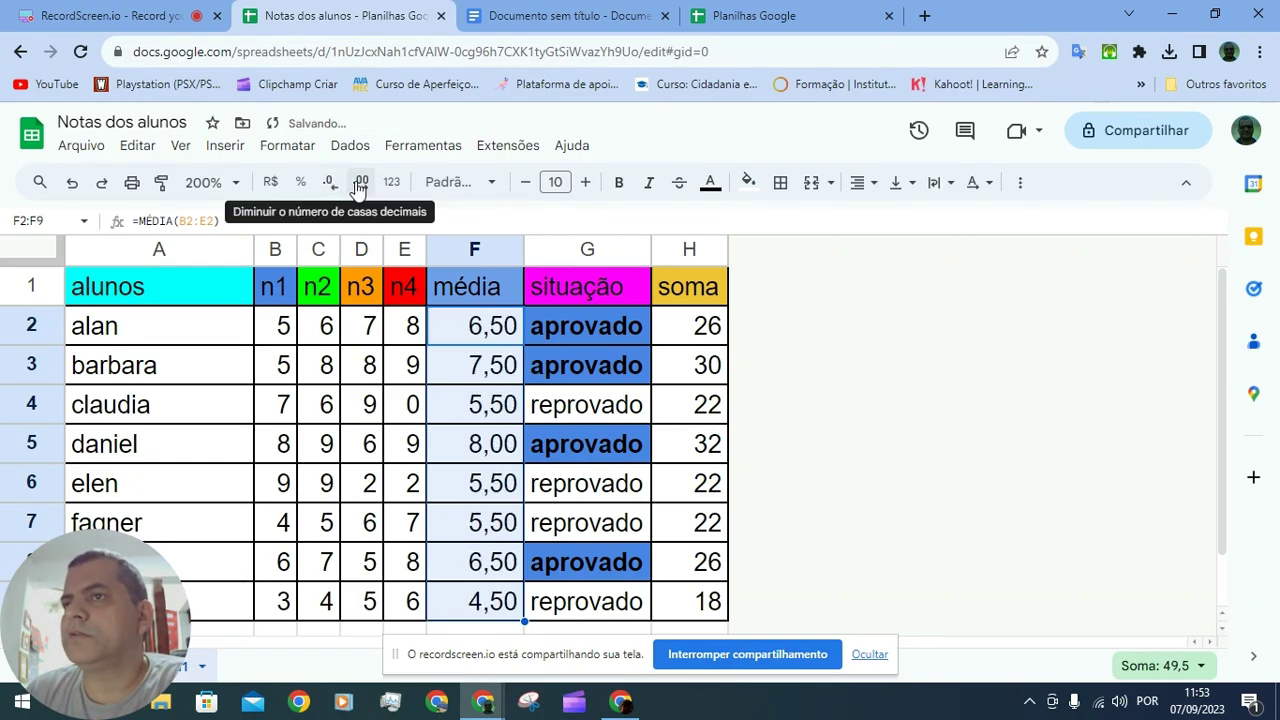
click(328, 185)
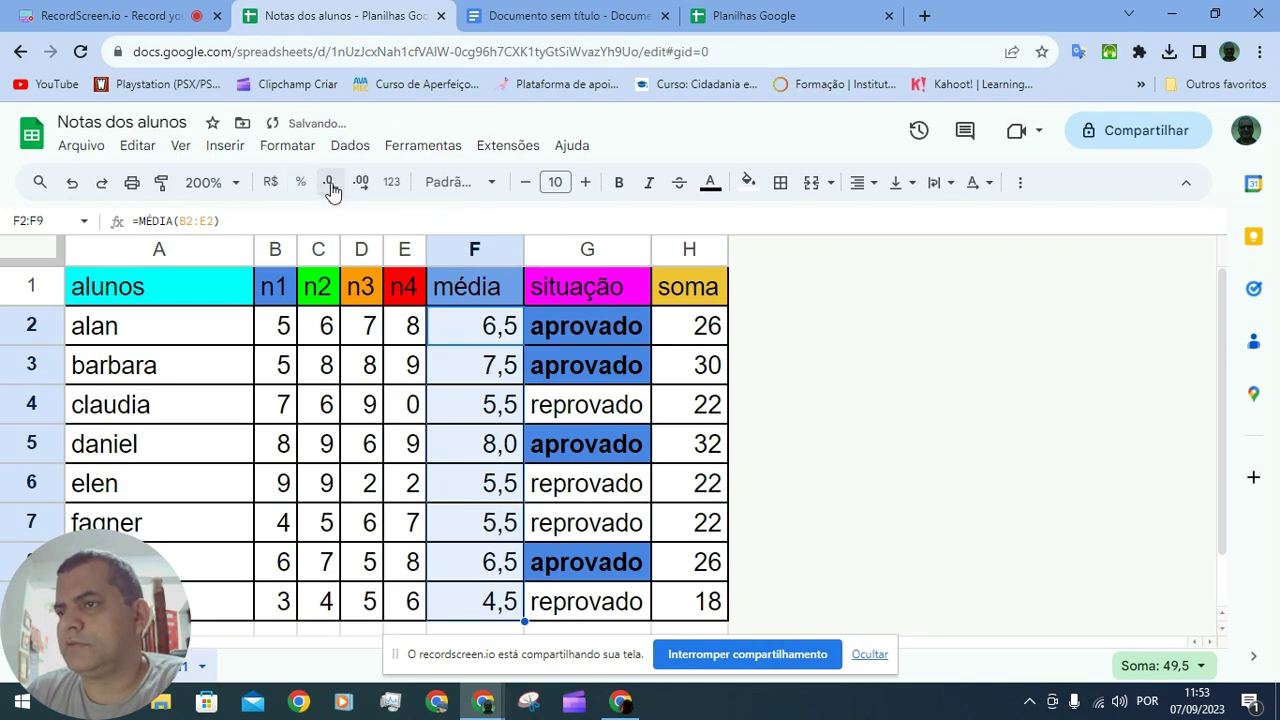
Look over the number formats and the fonts available for the averages in F2:F9.
click(393, 184)
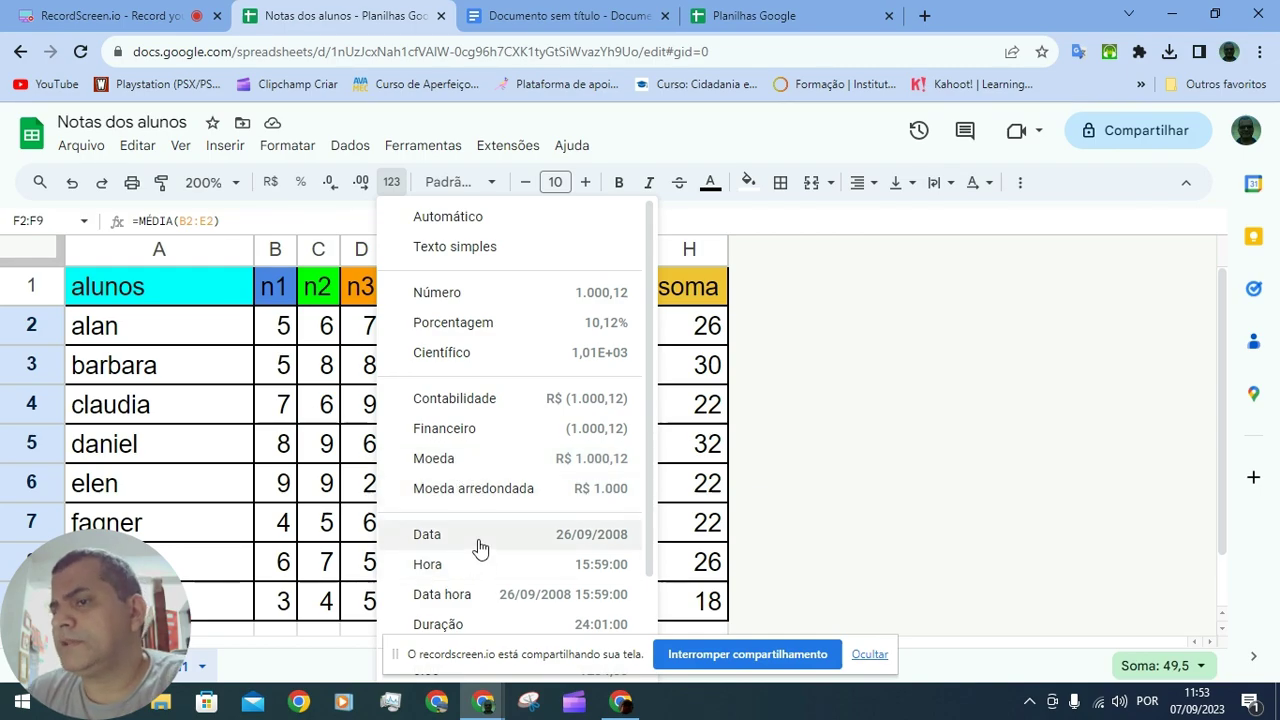
click(580, 120)
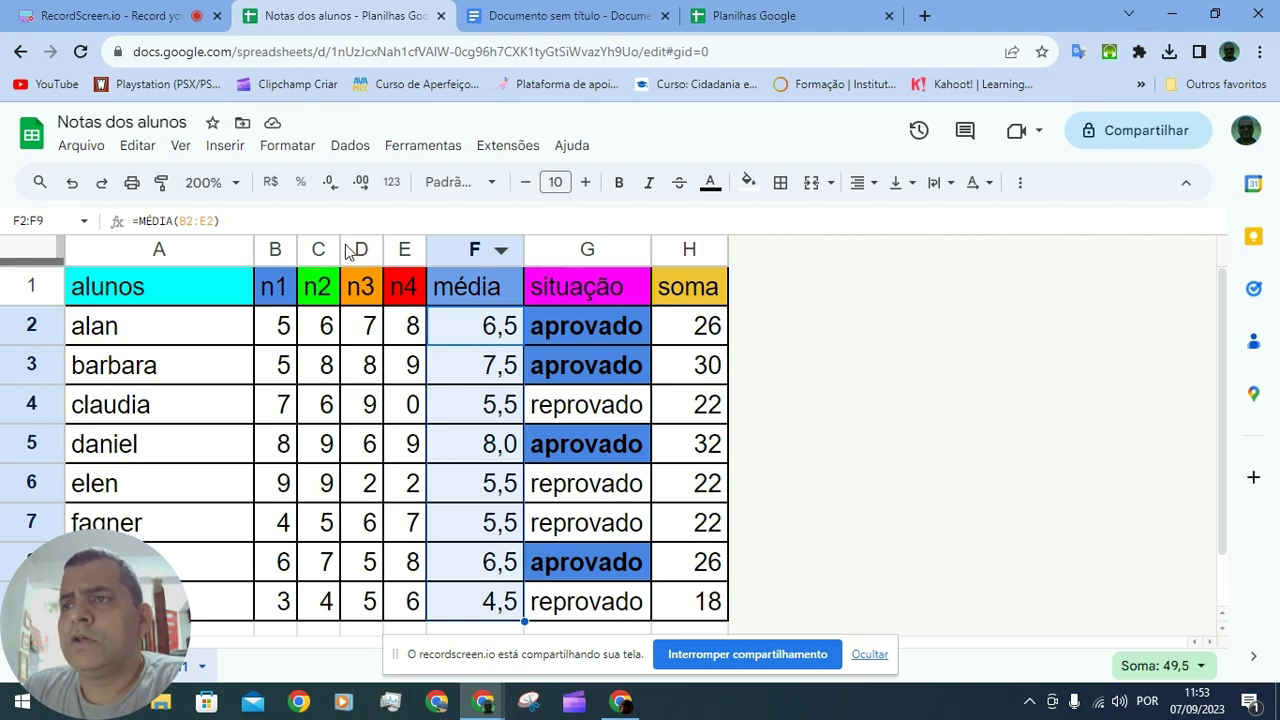
click(491, 182)
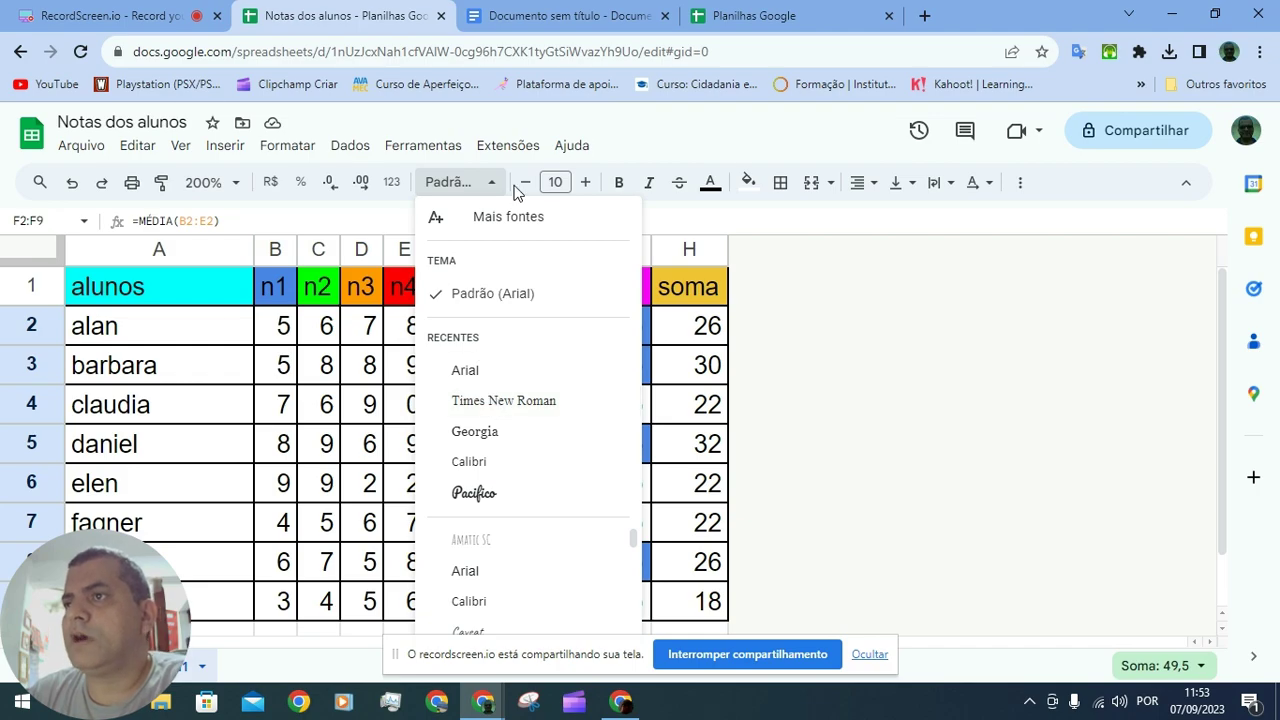
click(650, 148)
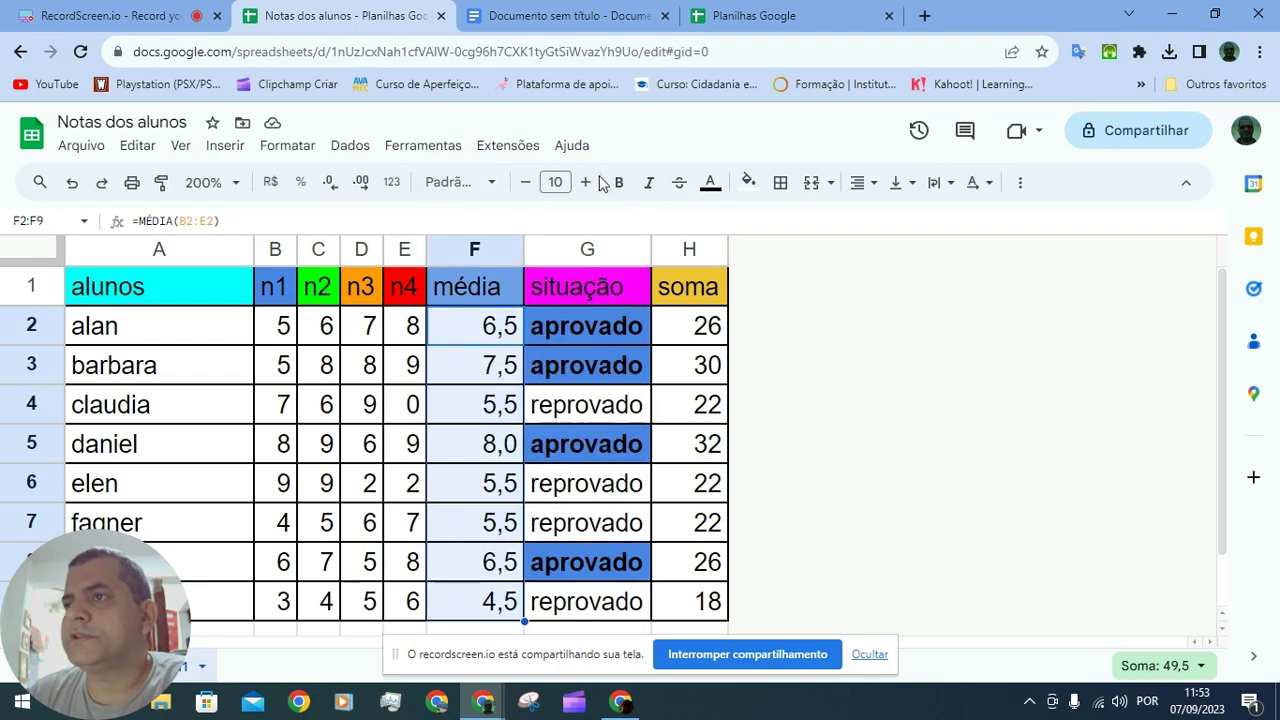
Set the font size of the whole table A1:H9 to 11 and widen column G to fit its text.
drag(171, 300, 695, 612)
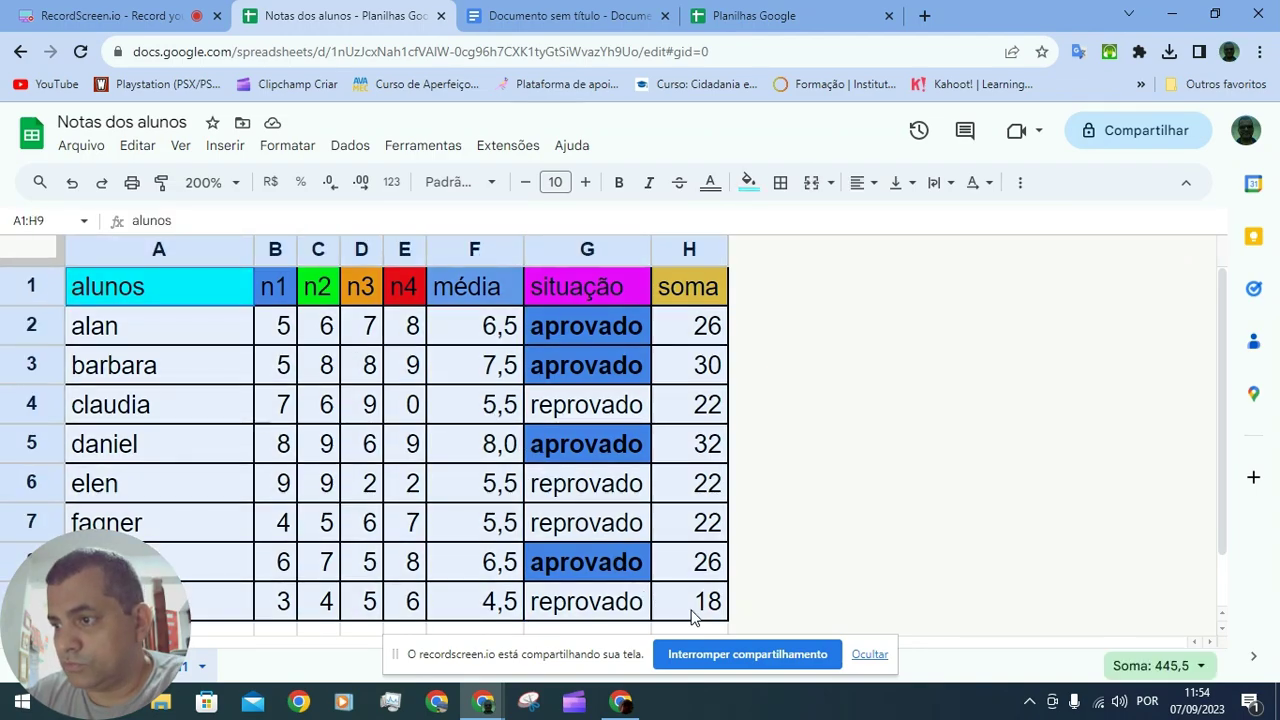
click(585, 183)
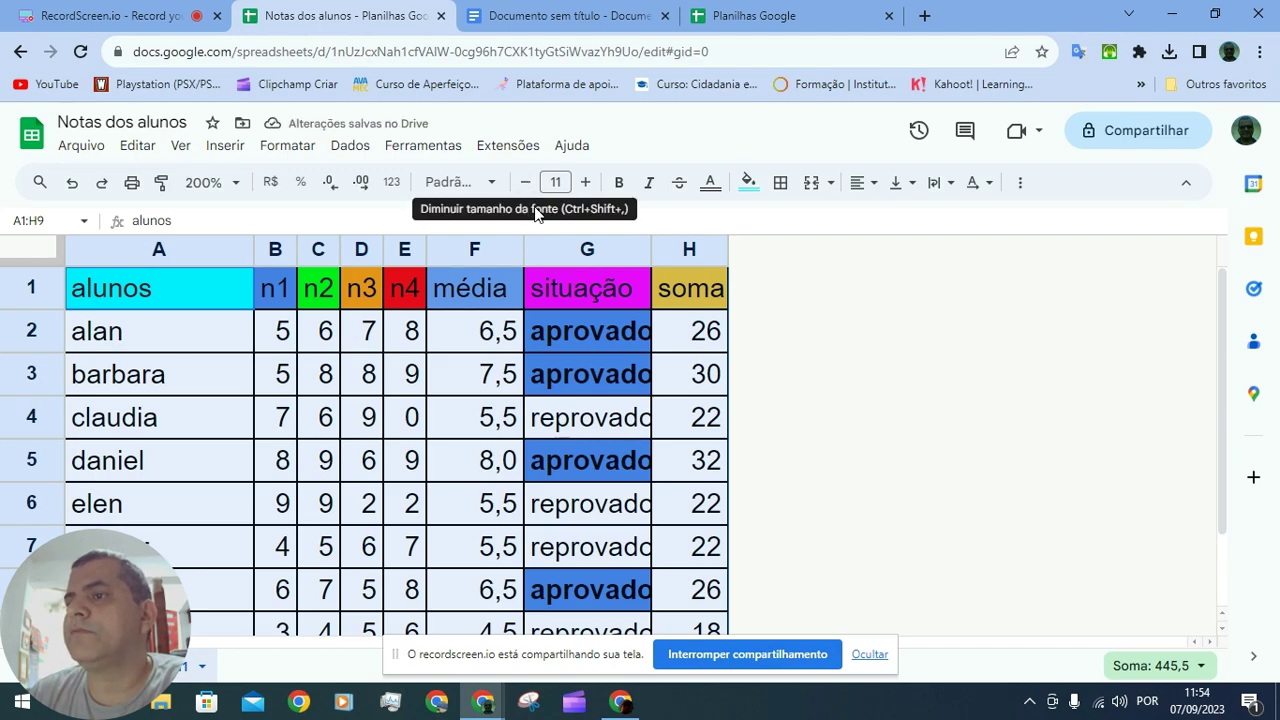
drag(651, 252, 664, 253)
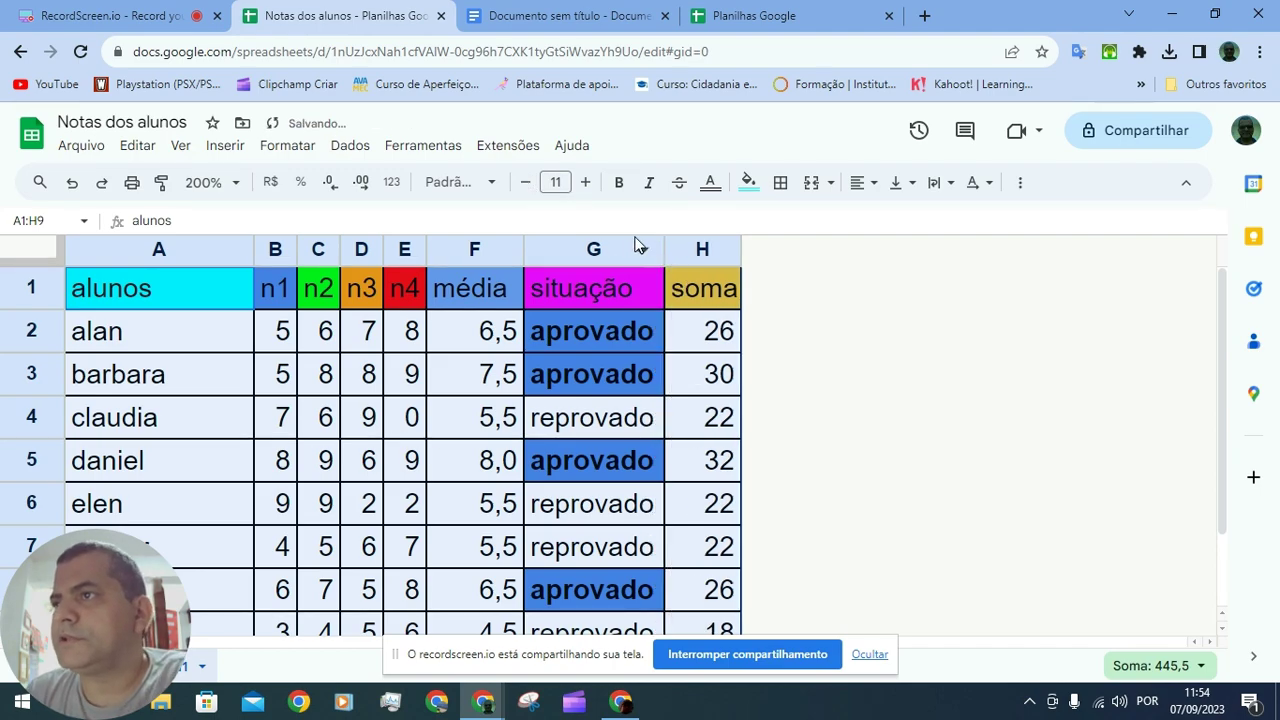
Toggle bold on the whole table A1:H9 and undo the change.
click(620, 185)
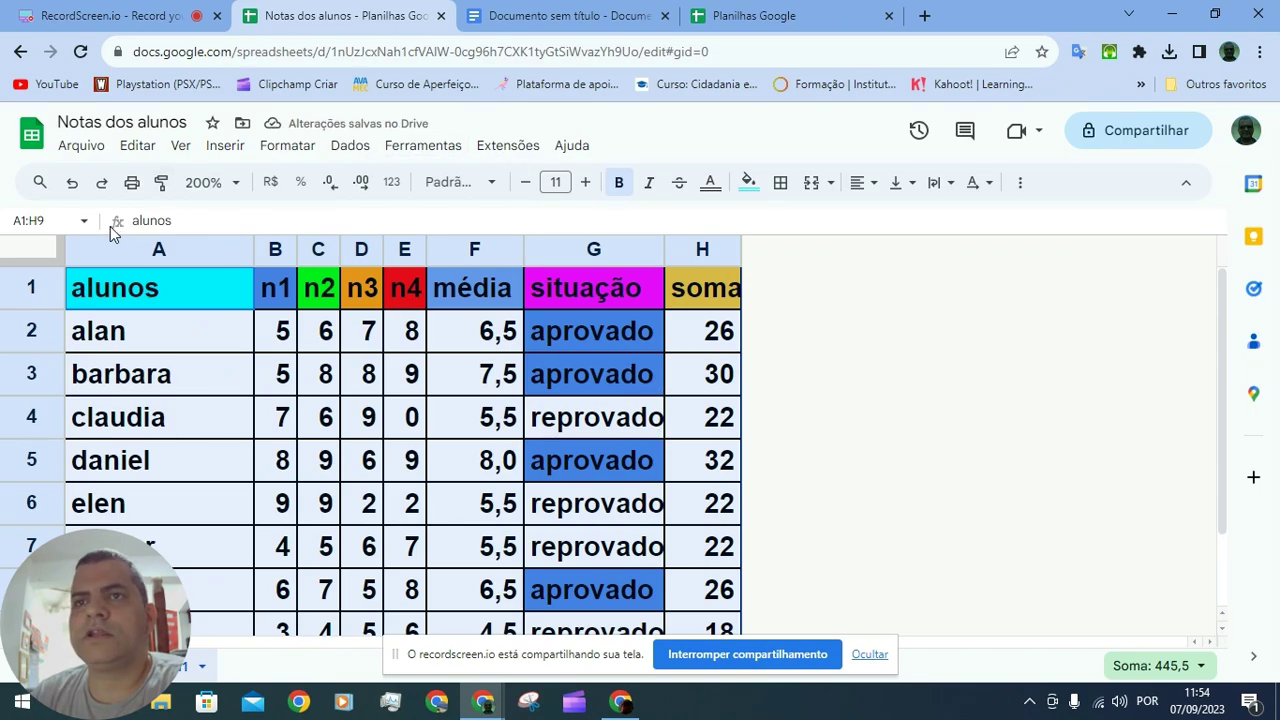
click(72, 184)
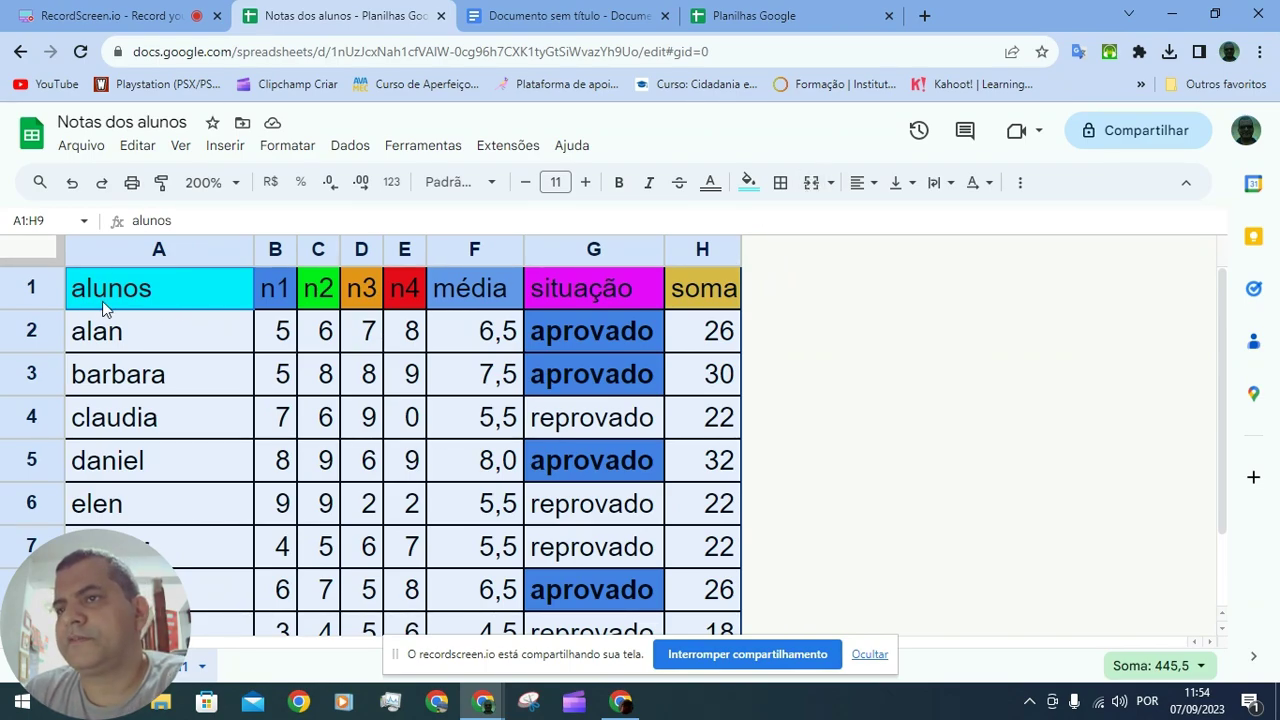
Show the options for inserting and deleting rows, columns and cells at cell A1.
click(192, 300)
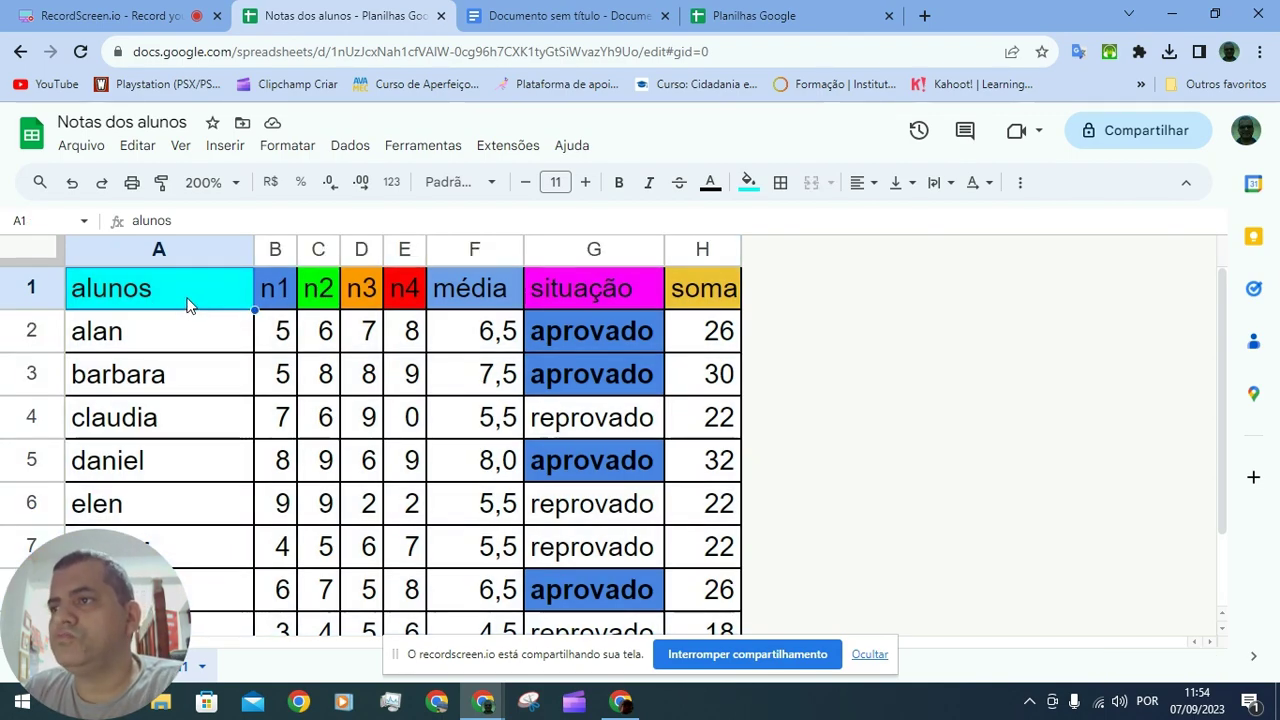
right_click(188, 305)
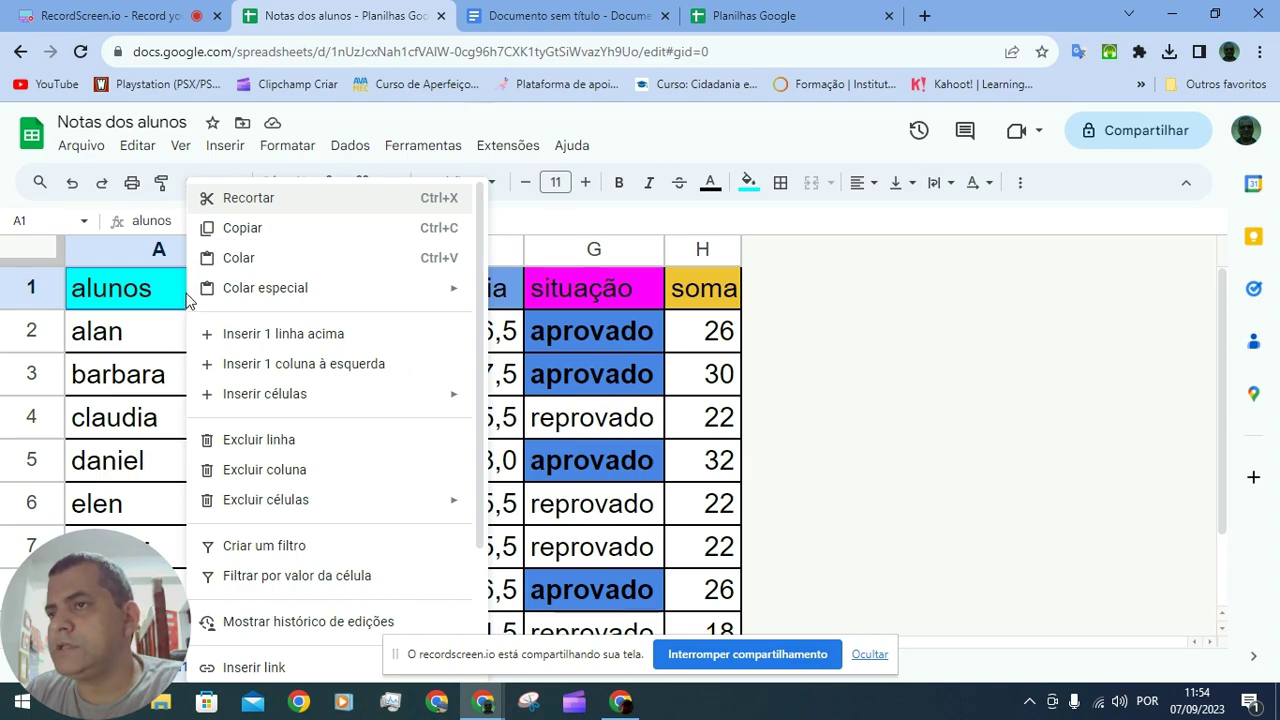
click(154, 293)
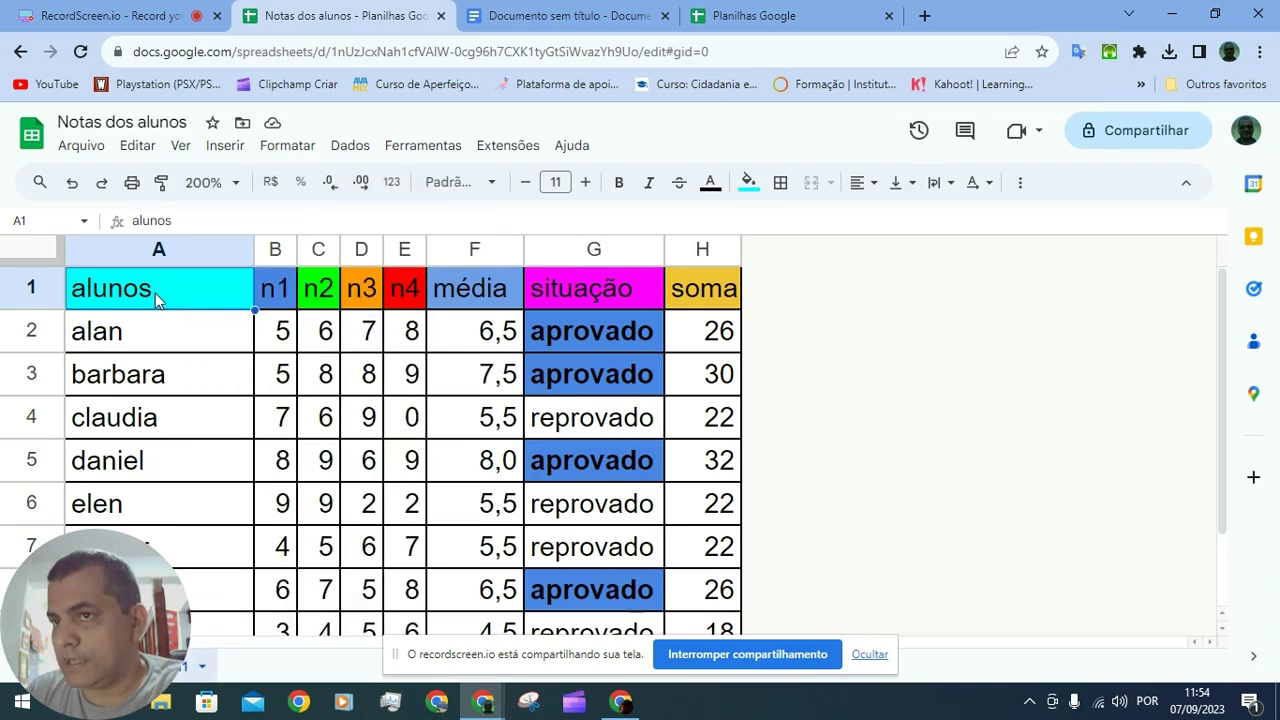
right_click(155, 293)
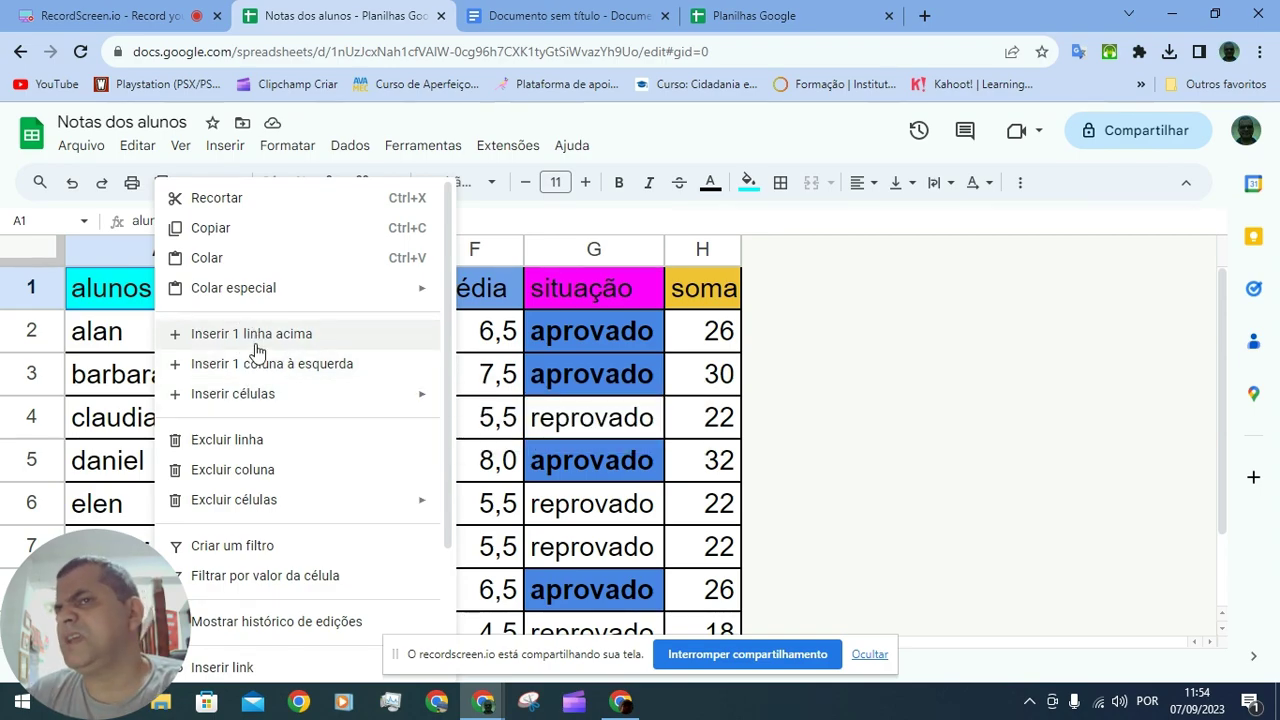
mouse_move(259, 401)
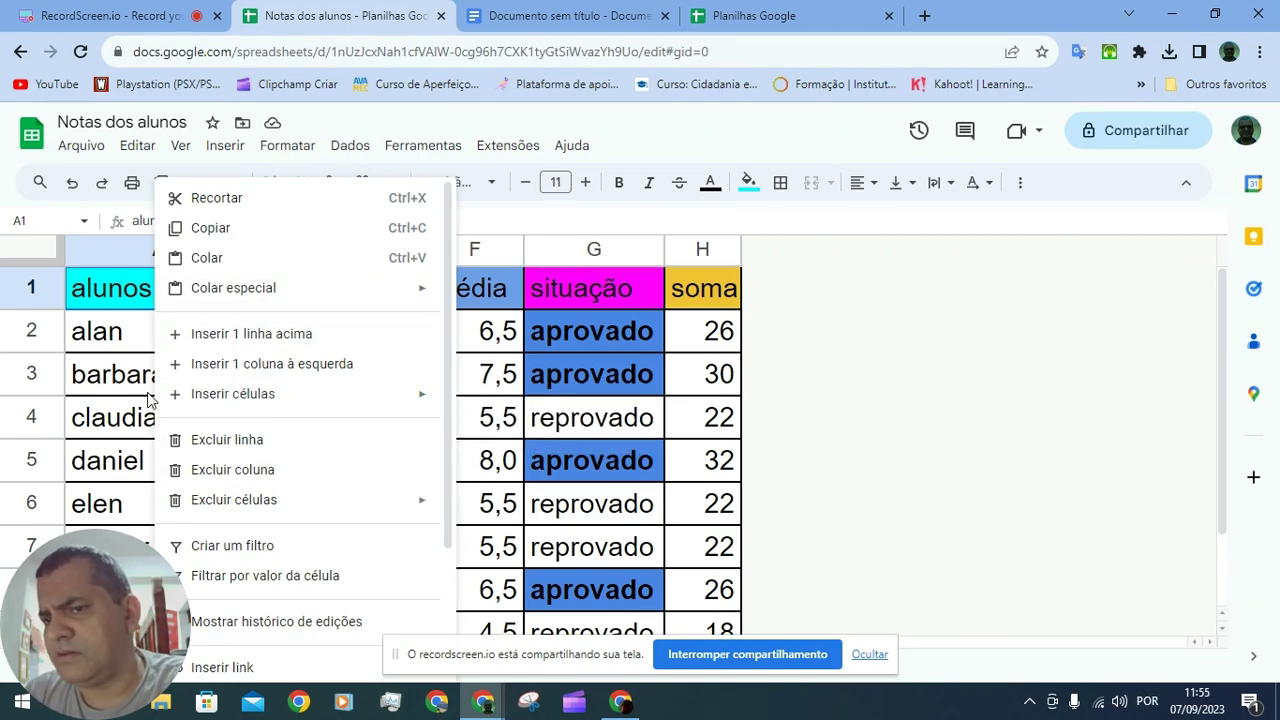
Insert one row below row 9, the last student's row.
scroll(147, 400, down, 2)
click(117, 505)
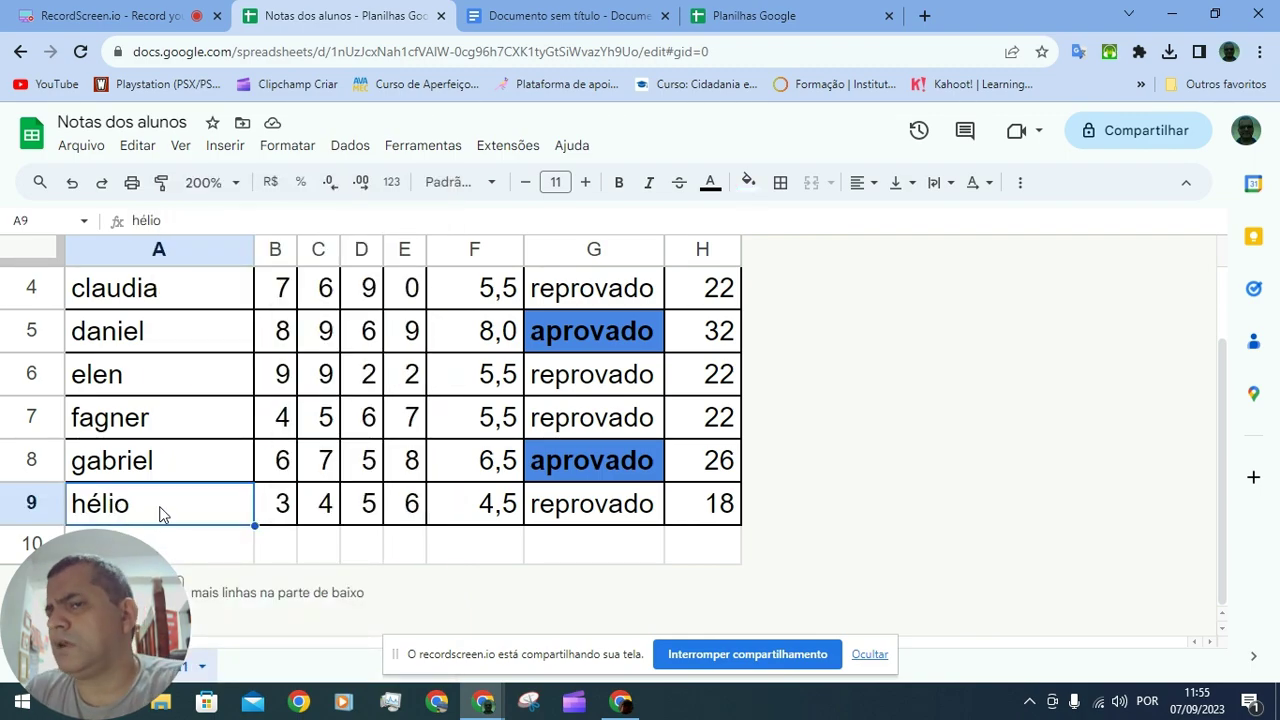
click(222, 148)
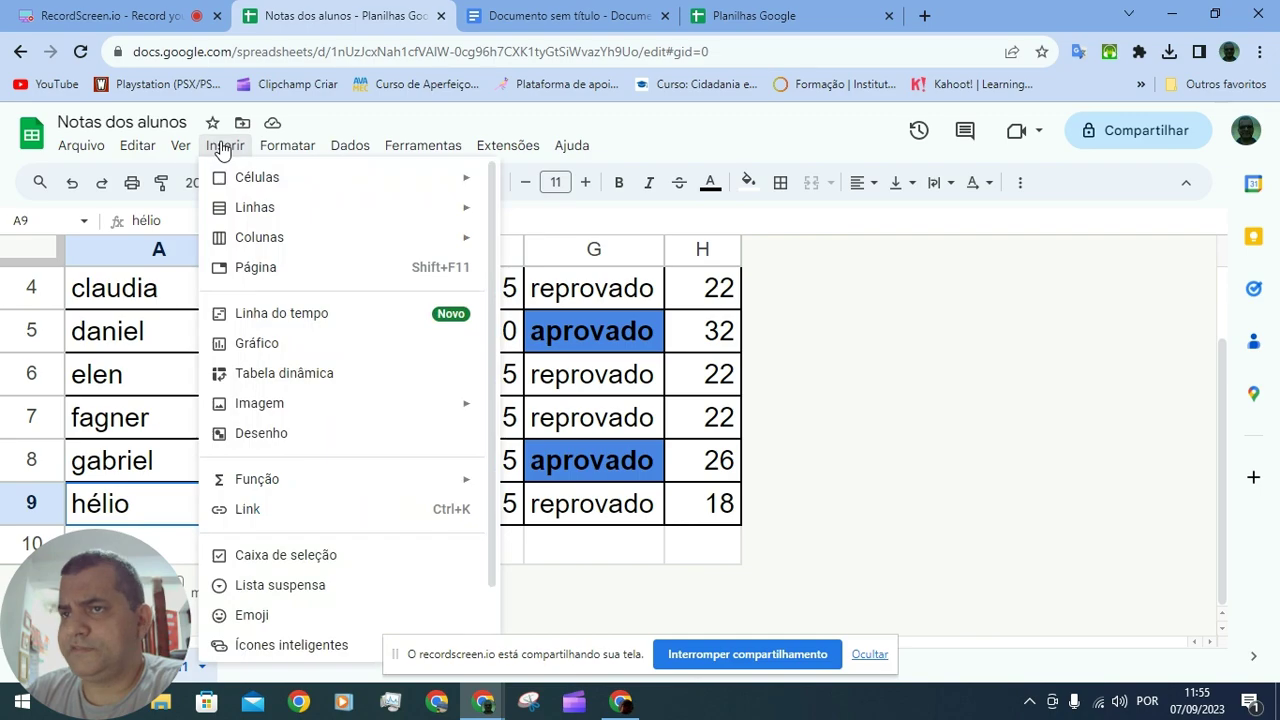
mouse_move(233, 150)
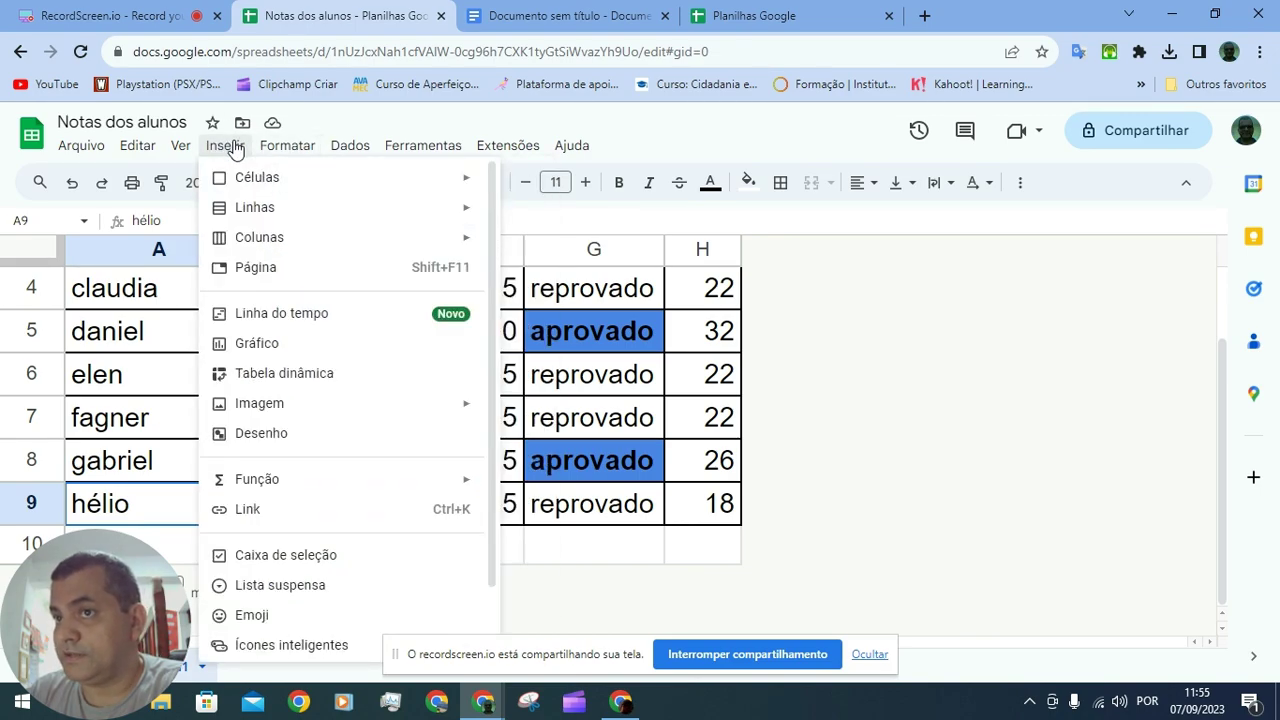
mouse_move(241, 210)
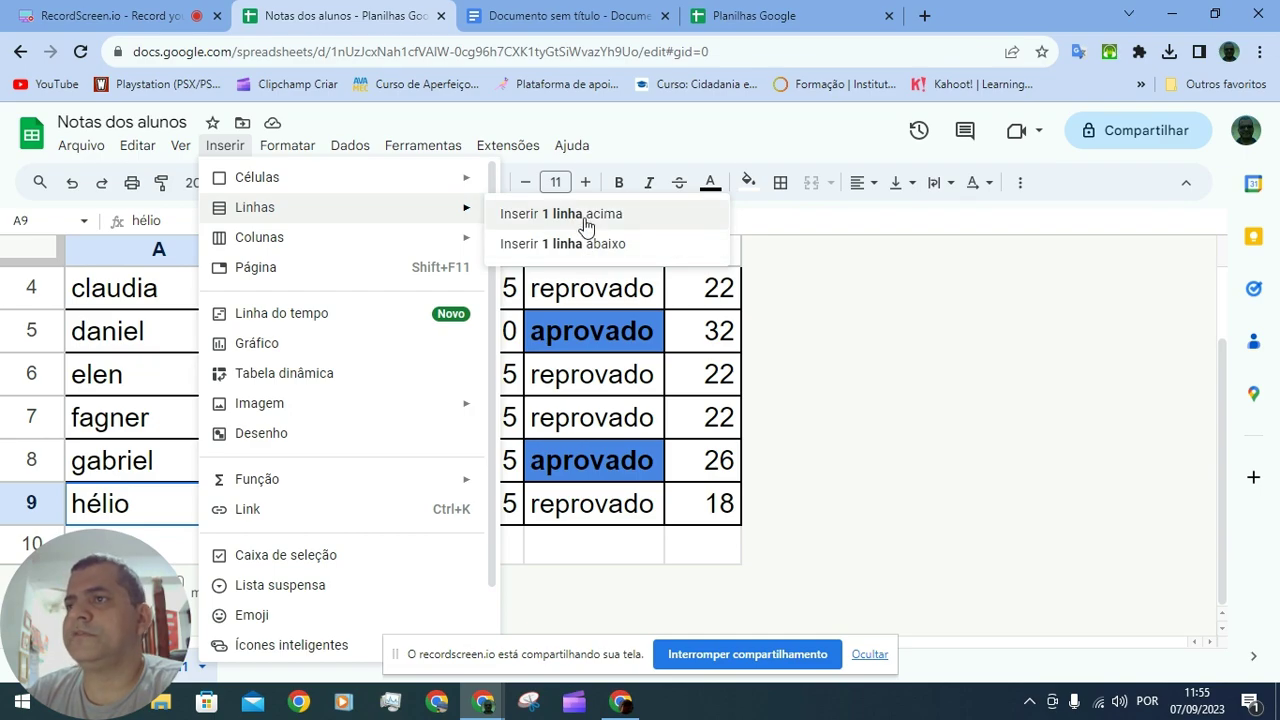
click(581, 256)
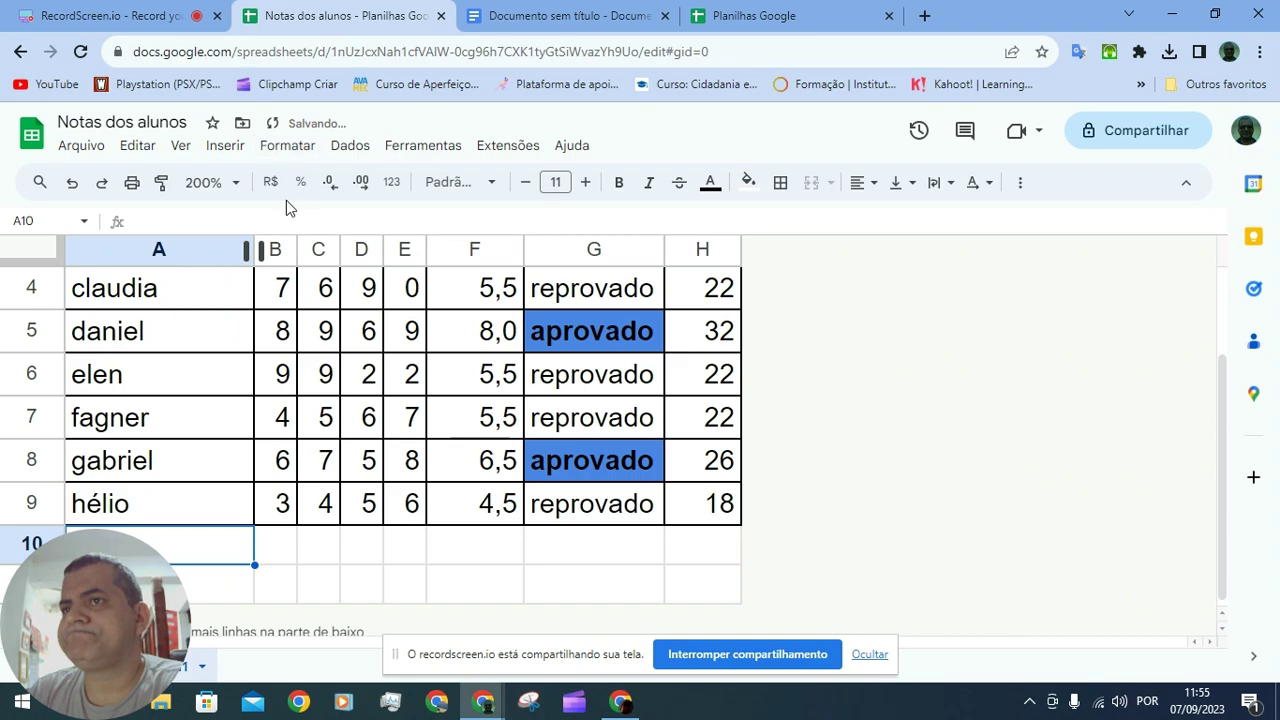
Select the empty cells A10:A11 and insert two rows above them.
click(376, 560)
click(203, 562)
drag(203, 568, 203, 597)
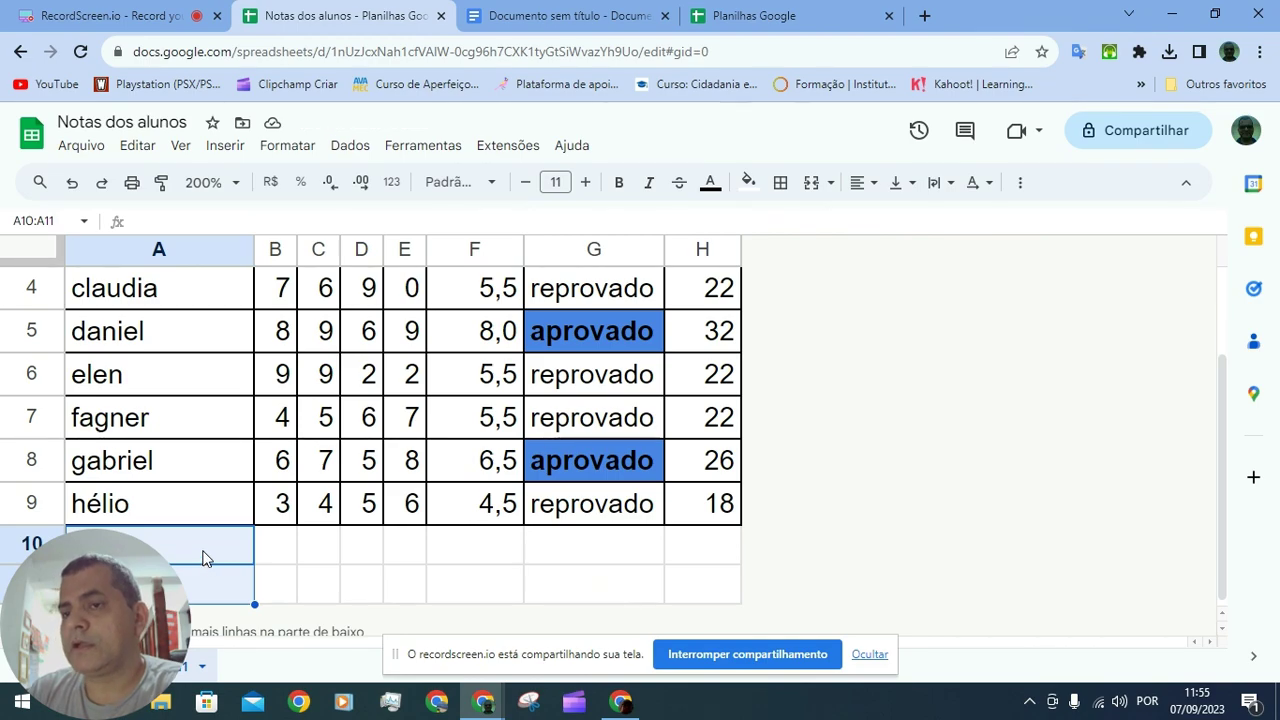
right_click(203, 558)
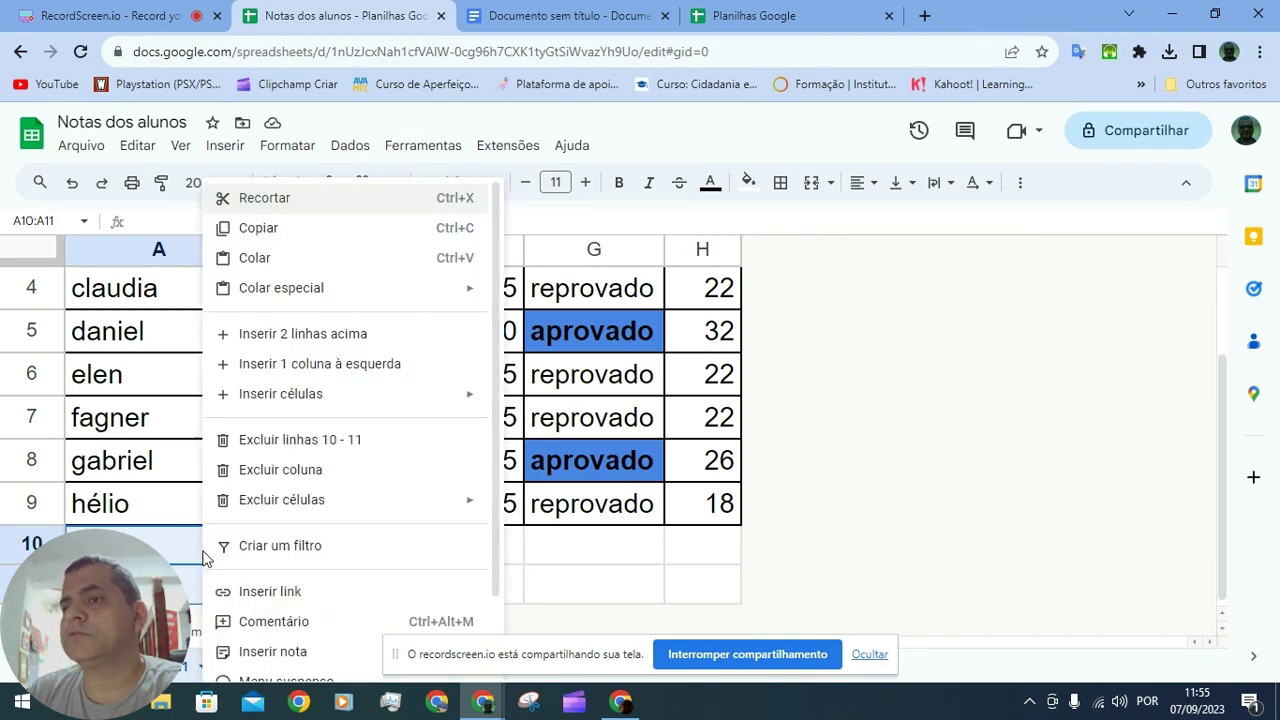
click(305, 334)
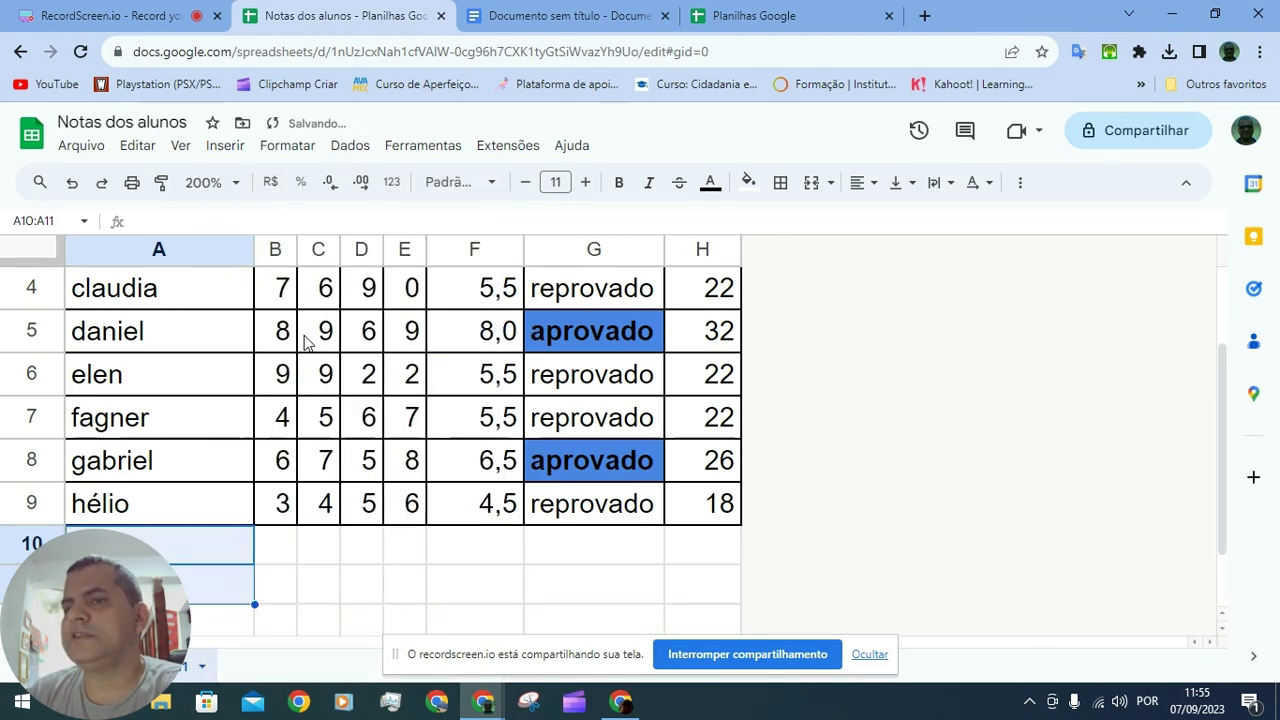
scroll(292, 527, down, 1)
click(288, 514)
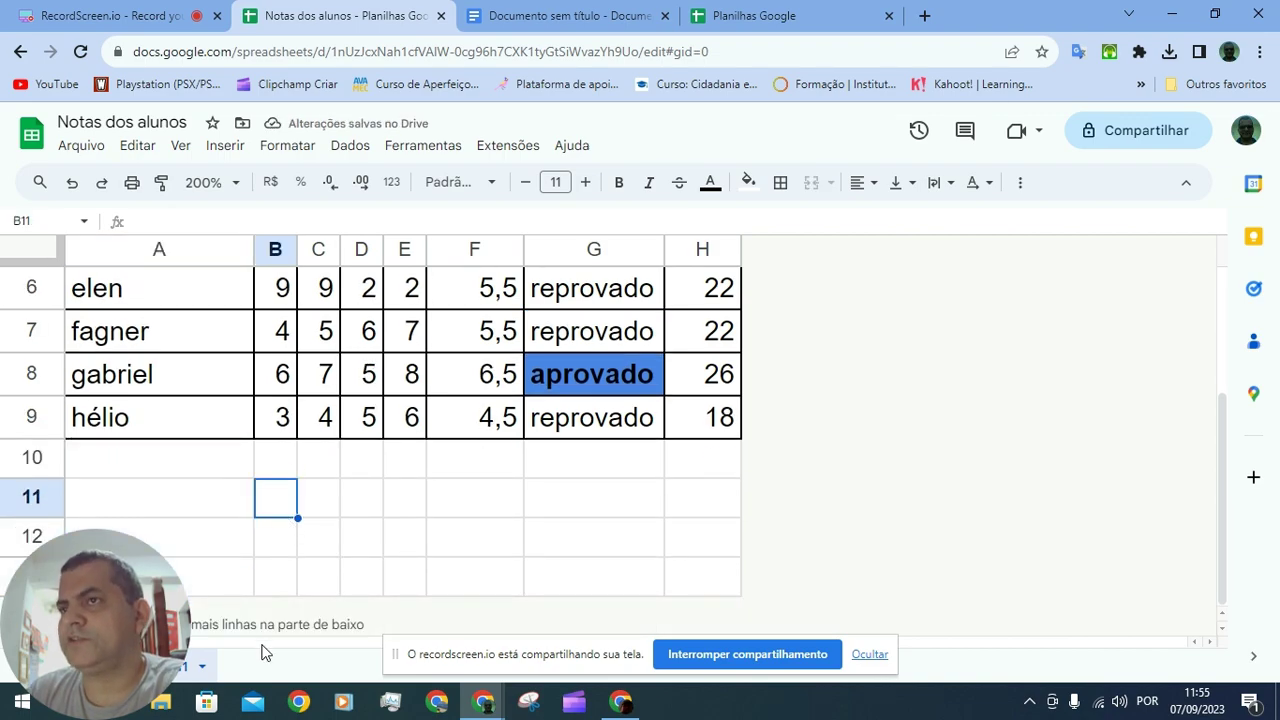
Show the row and column insertion options for the empty cell H10.
click(710, 470)
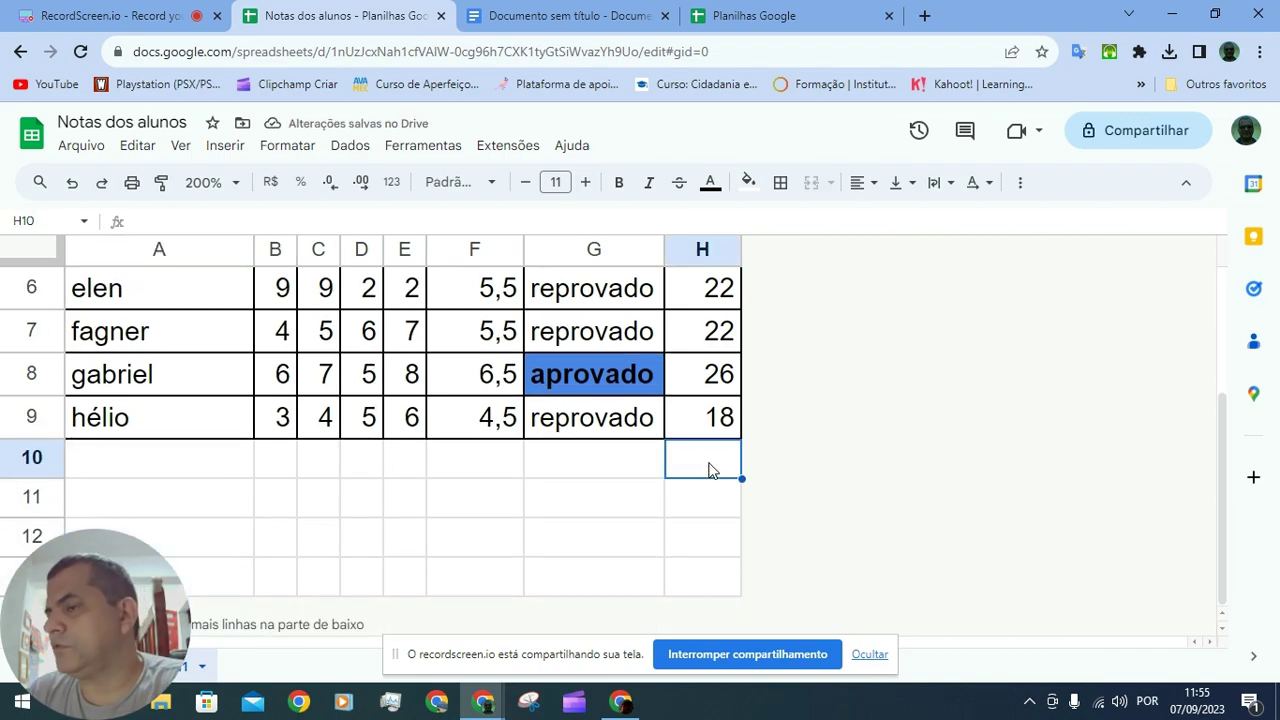
right_click(710, 470)
click(623, 493)
right_click(713, 461)
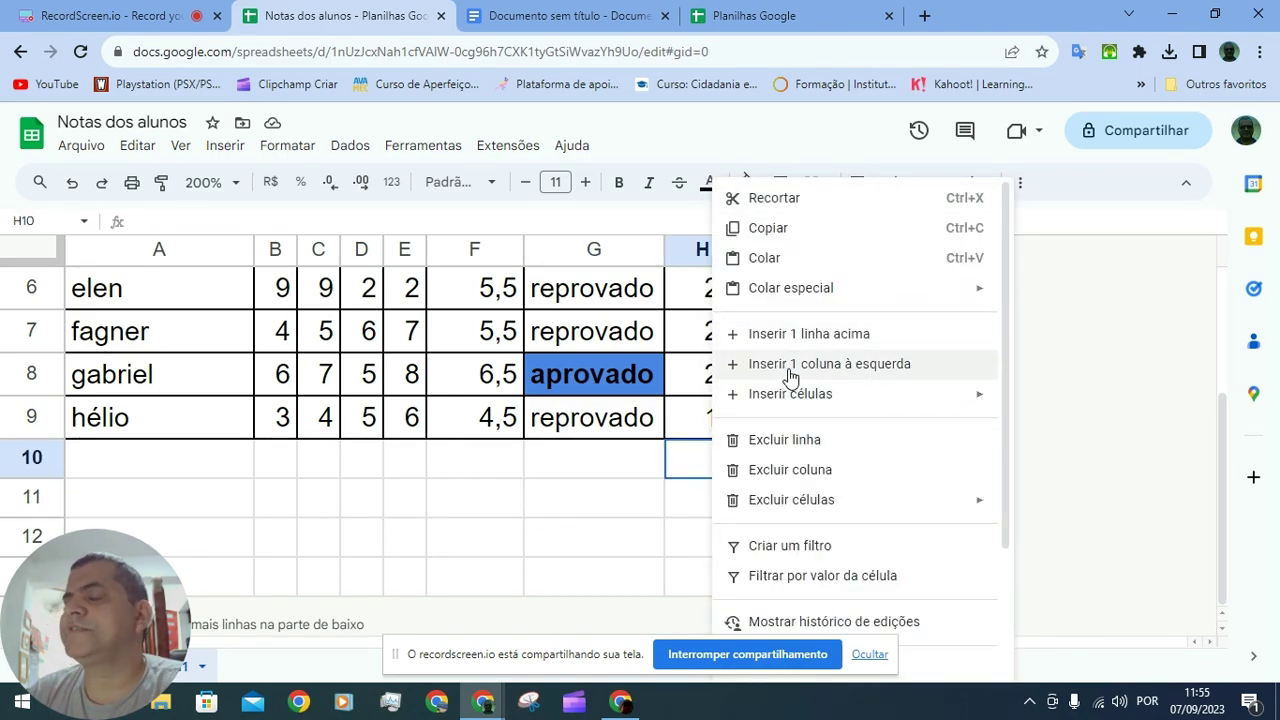
click(700, 470)
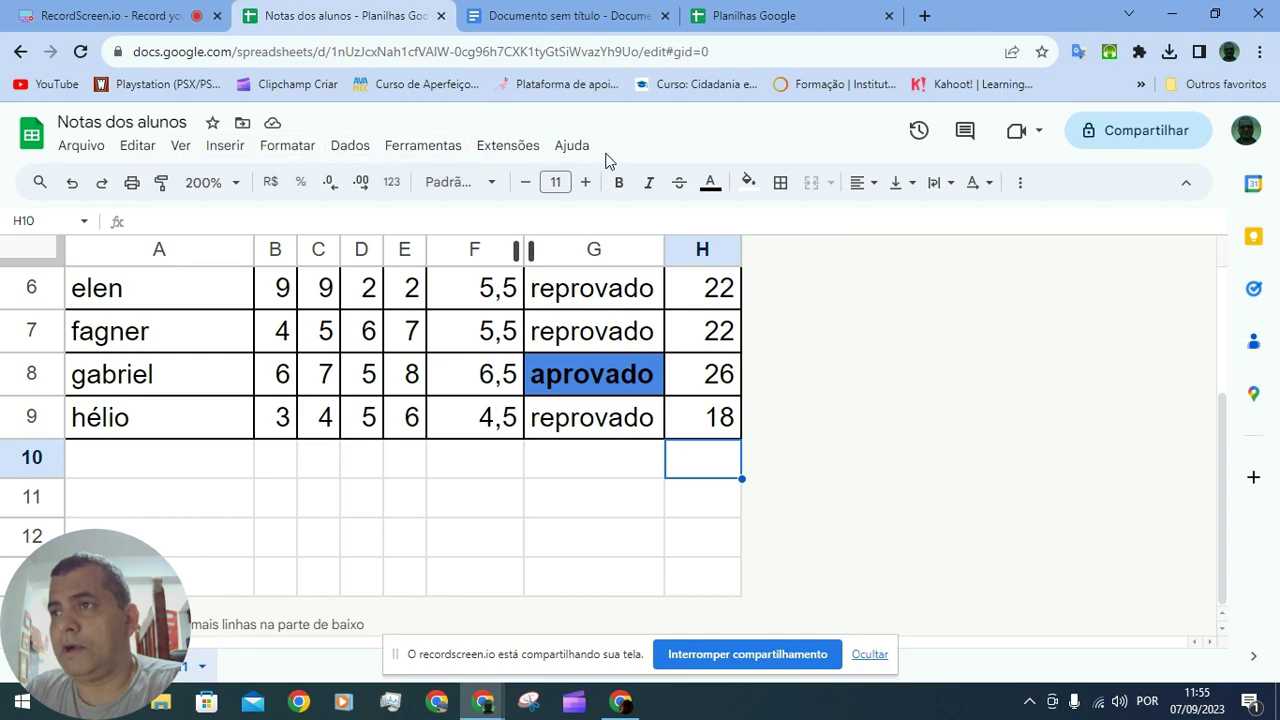
Insert one column to the right of column H.
click(226, 150)
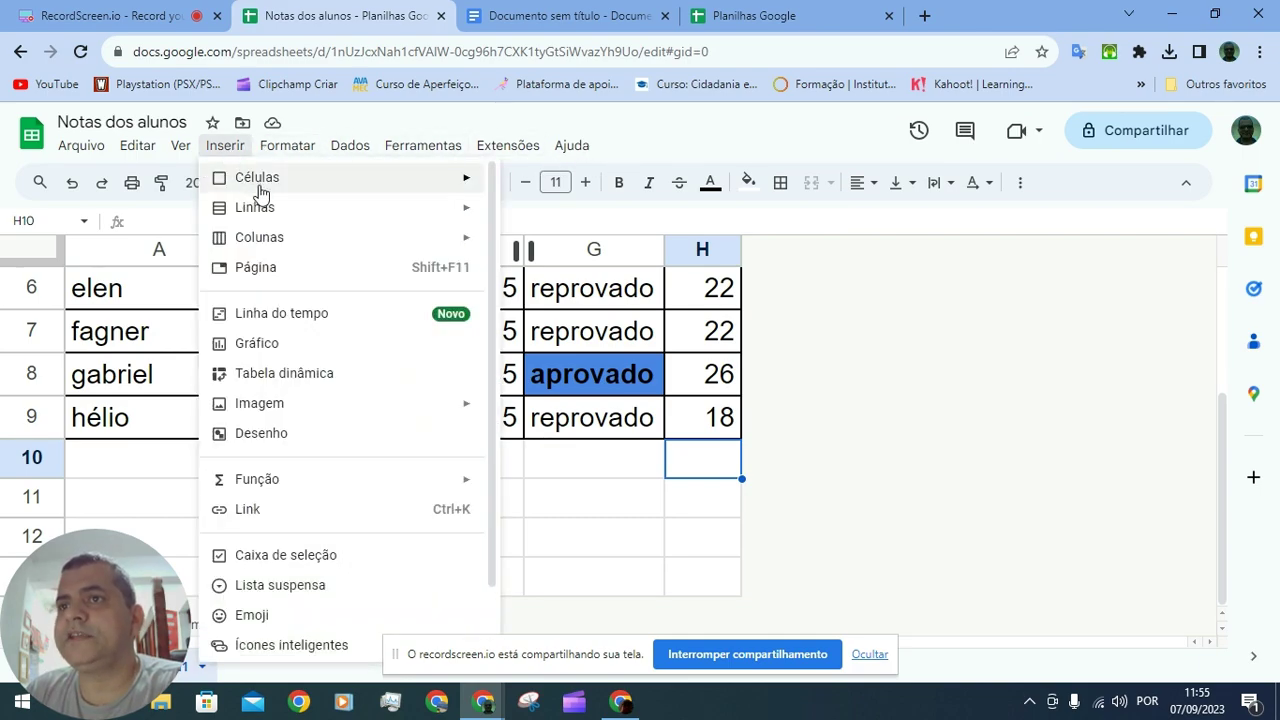
mouse_move(366, 218)
mouse_move(351, 247)
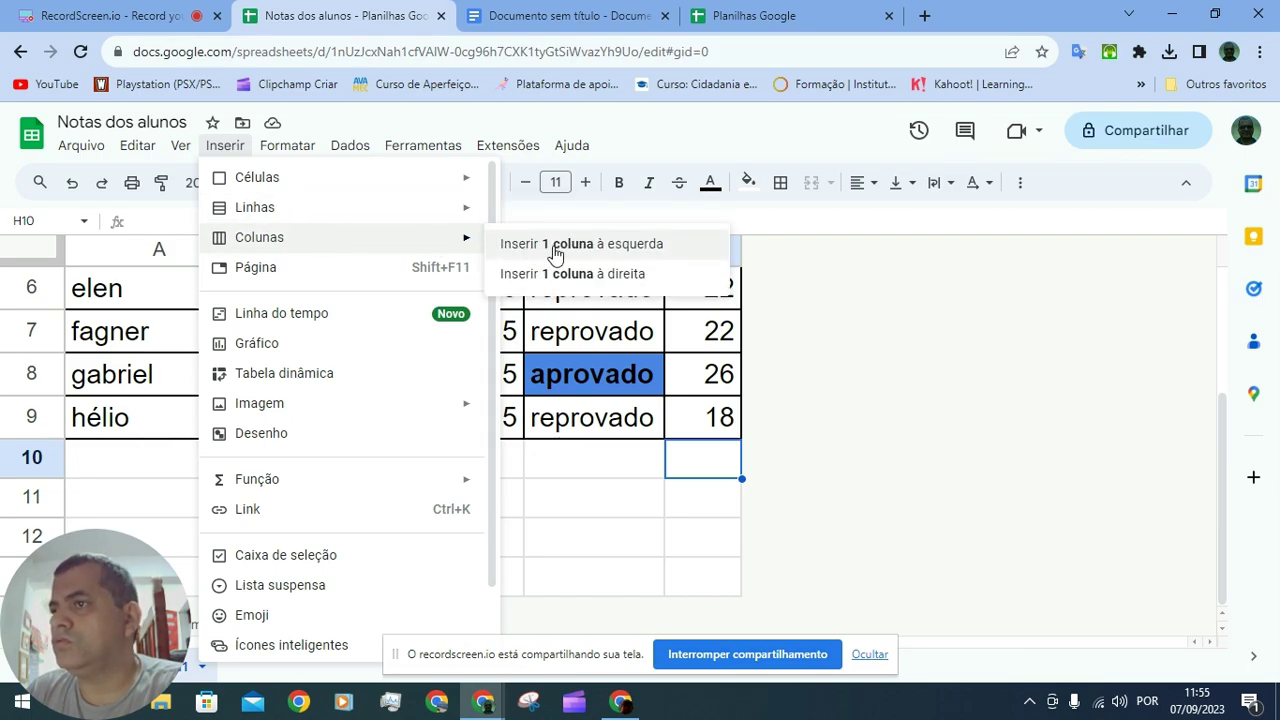
click(580, 275)
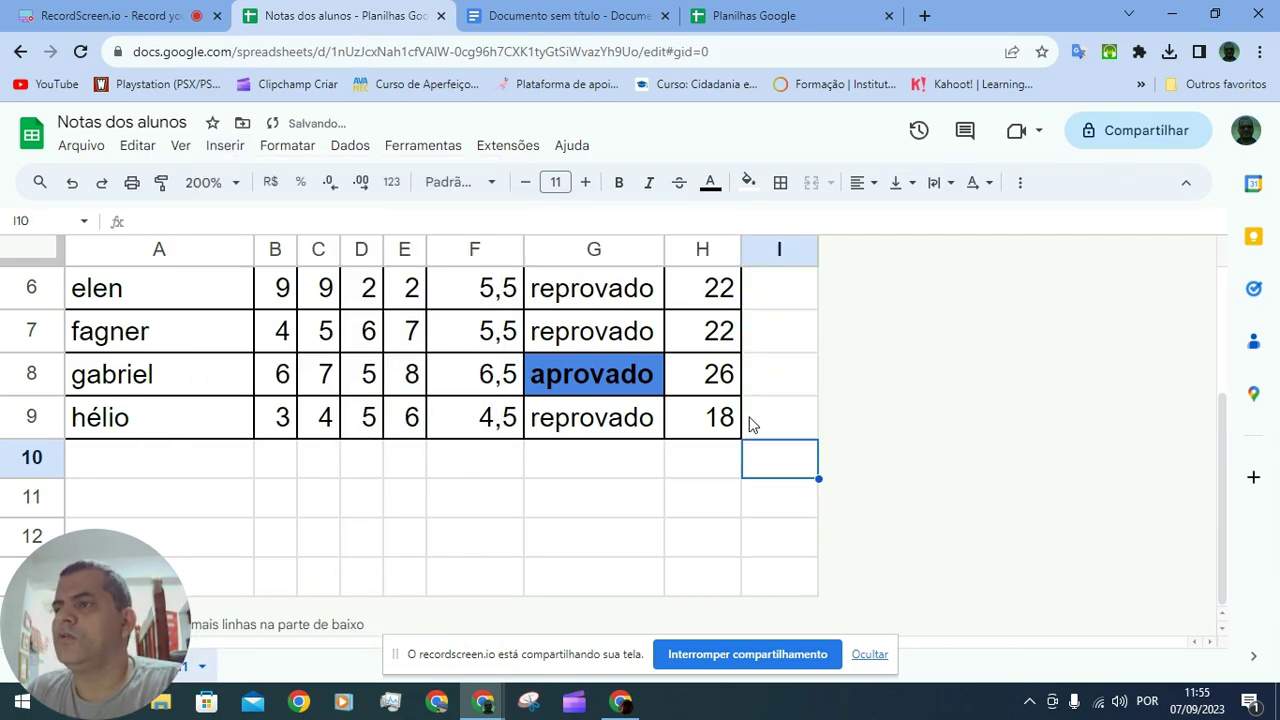
Change the fill of the new column's header cell I1 to white.
scroll(754, 420, up, 3)
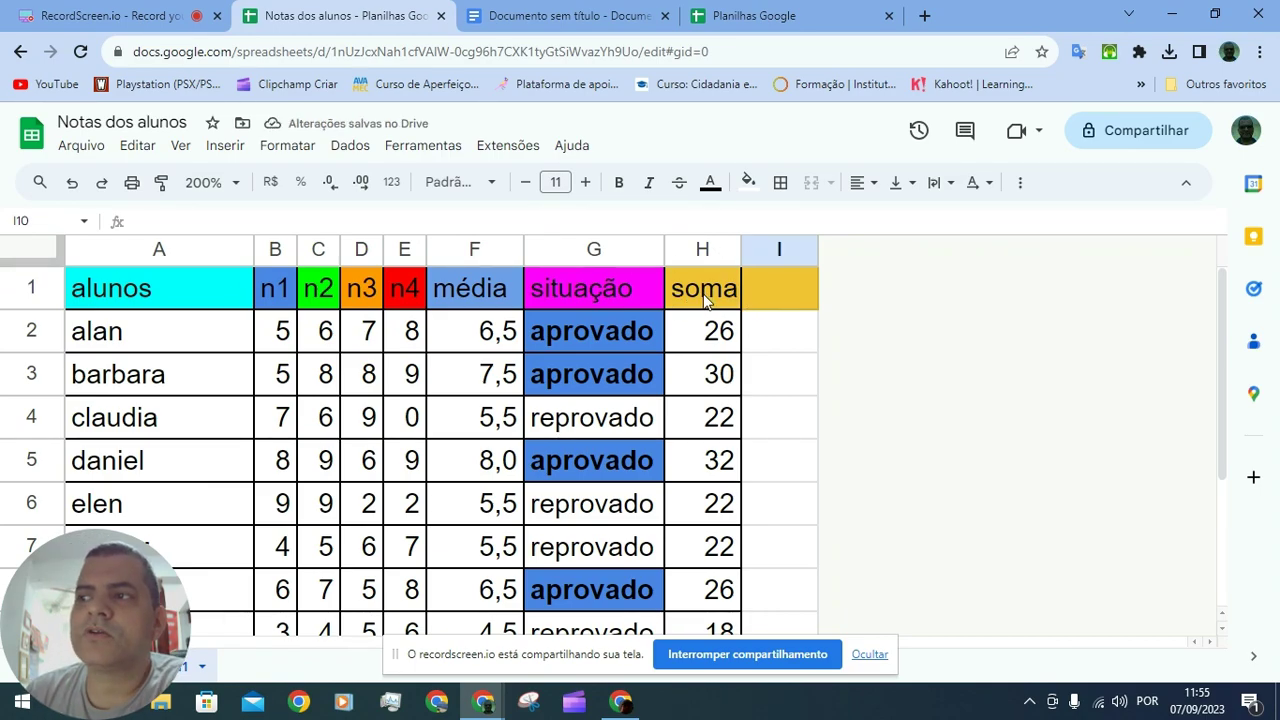
click(705, 300)
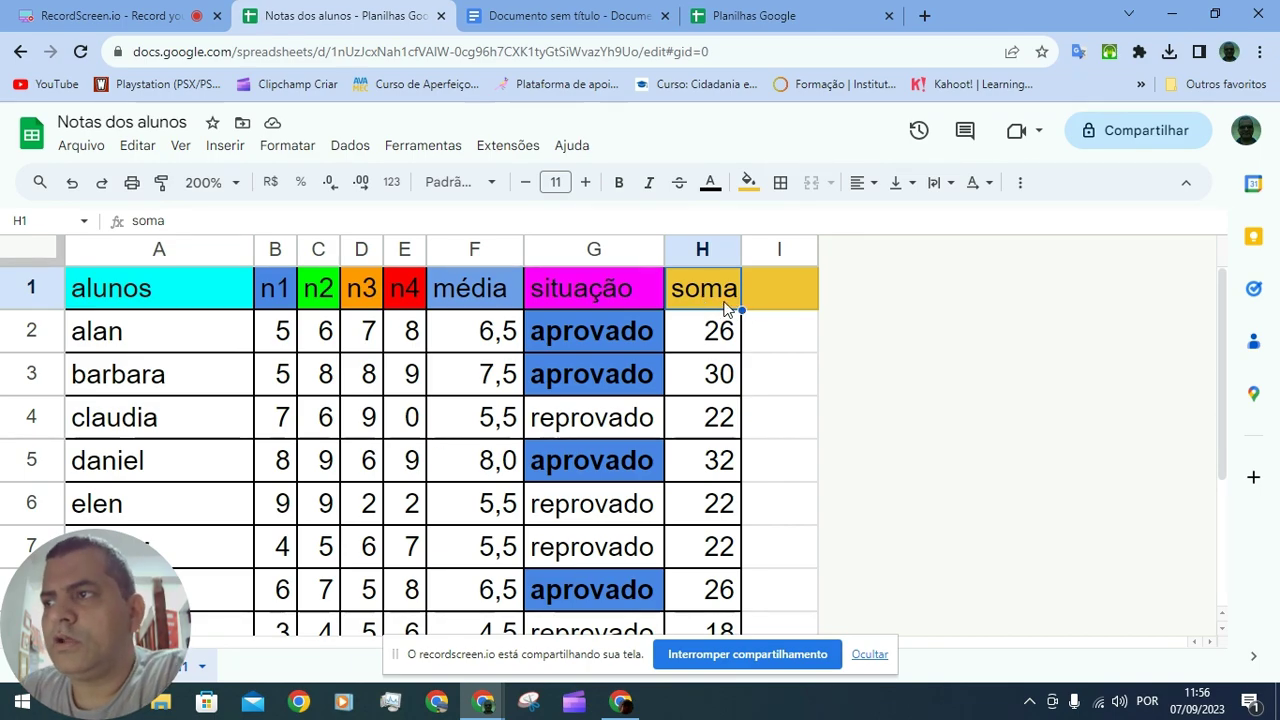
click(774, 290)
click(748, 182)
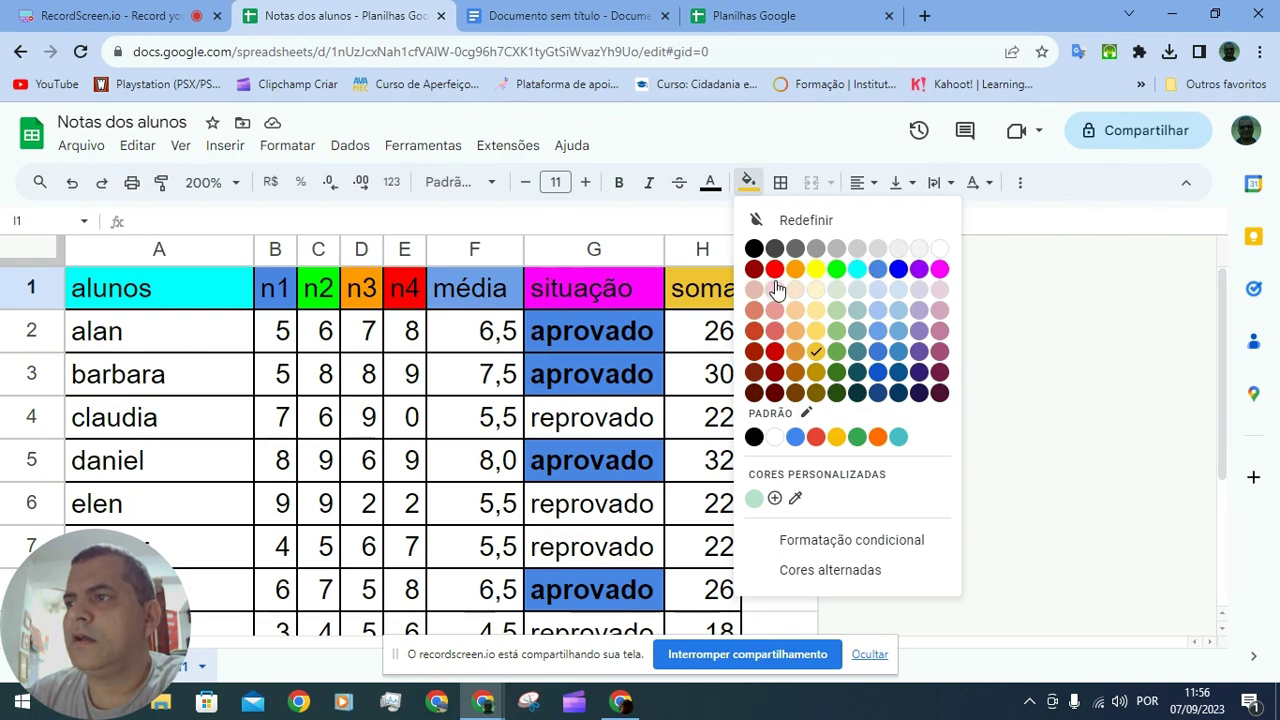
click(940, 250)
click(808, 367)
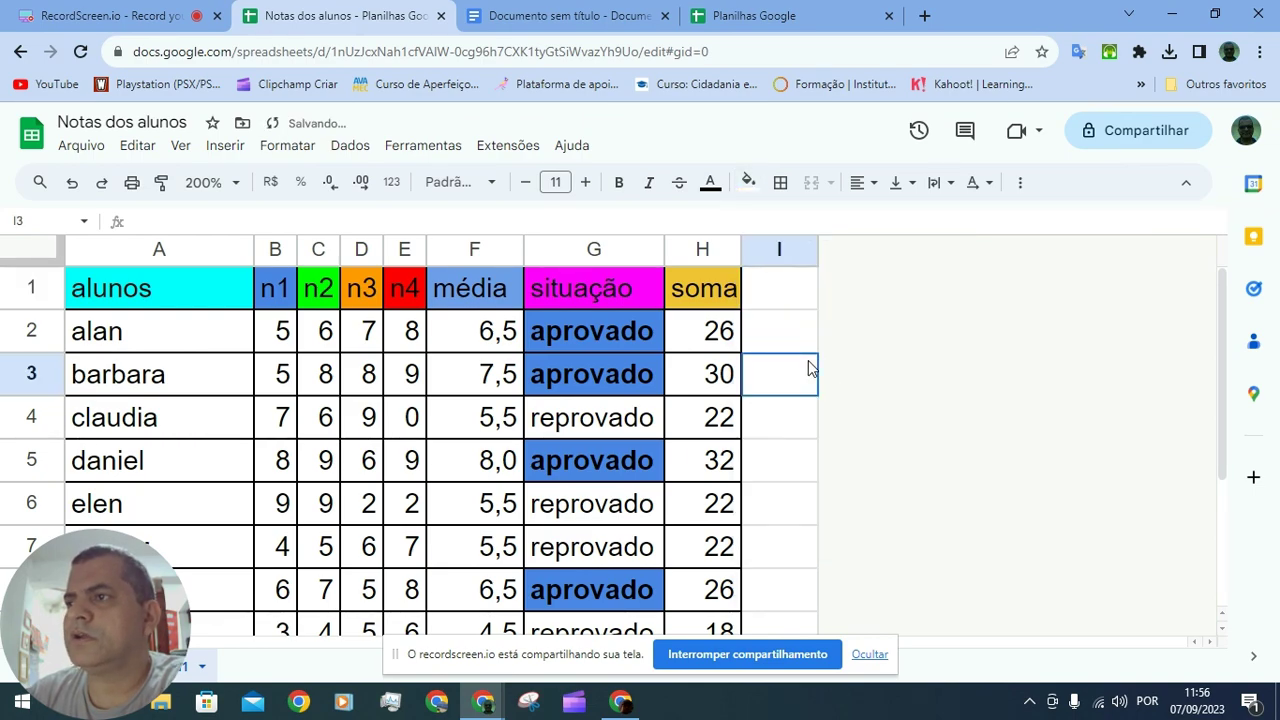
Check the fill color of the soma header cell H1 and return to the empty cell I1.
click(697, 293)
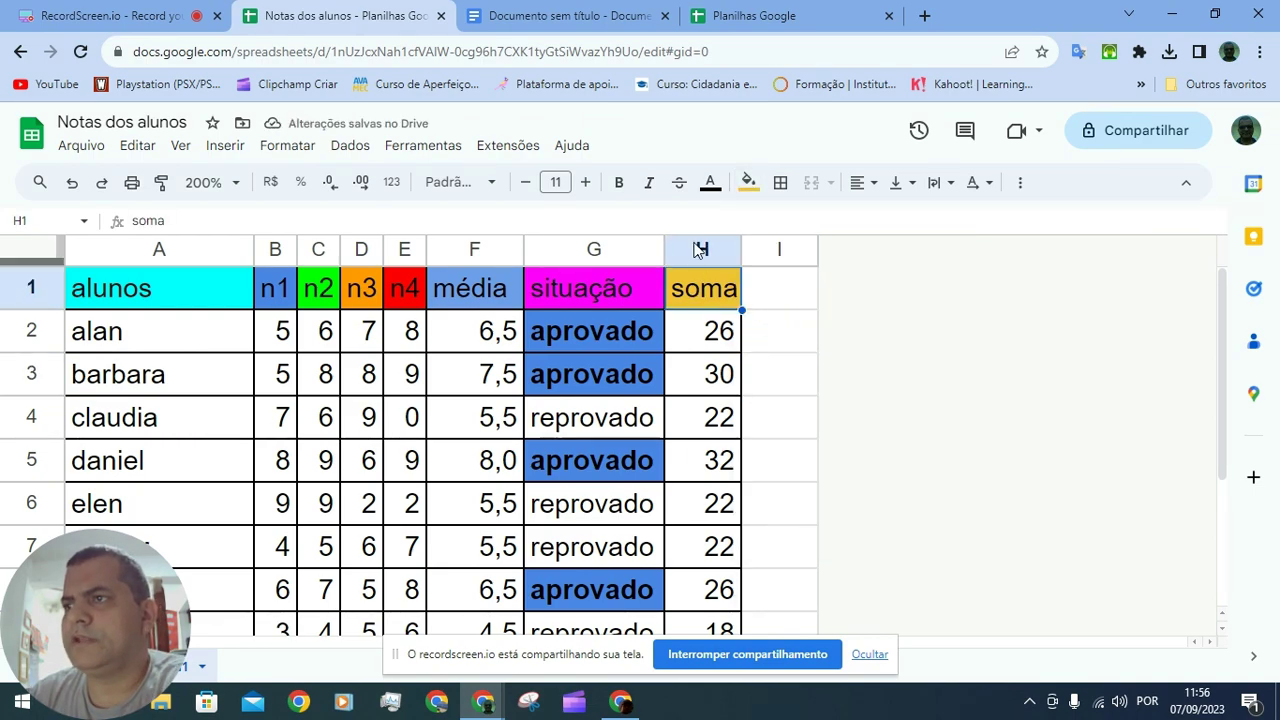
click(748, 182)
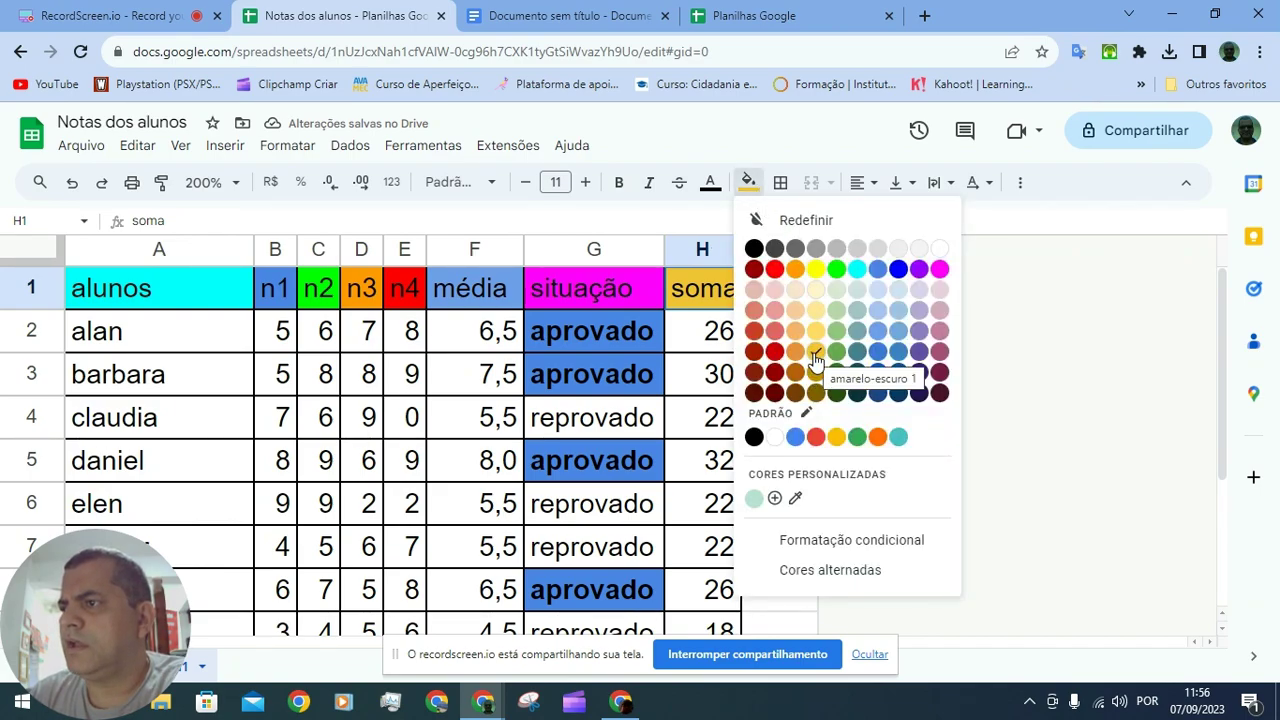
key(Escape)
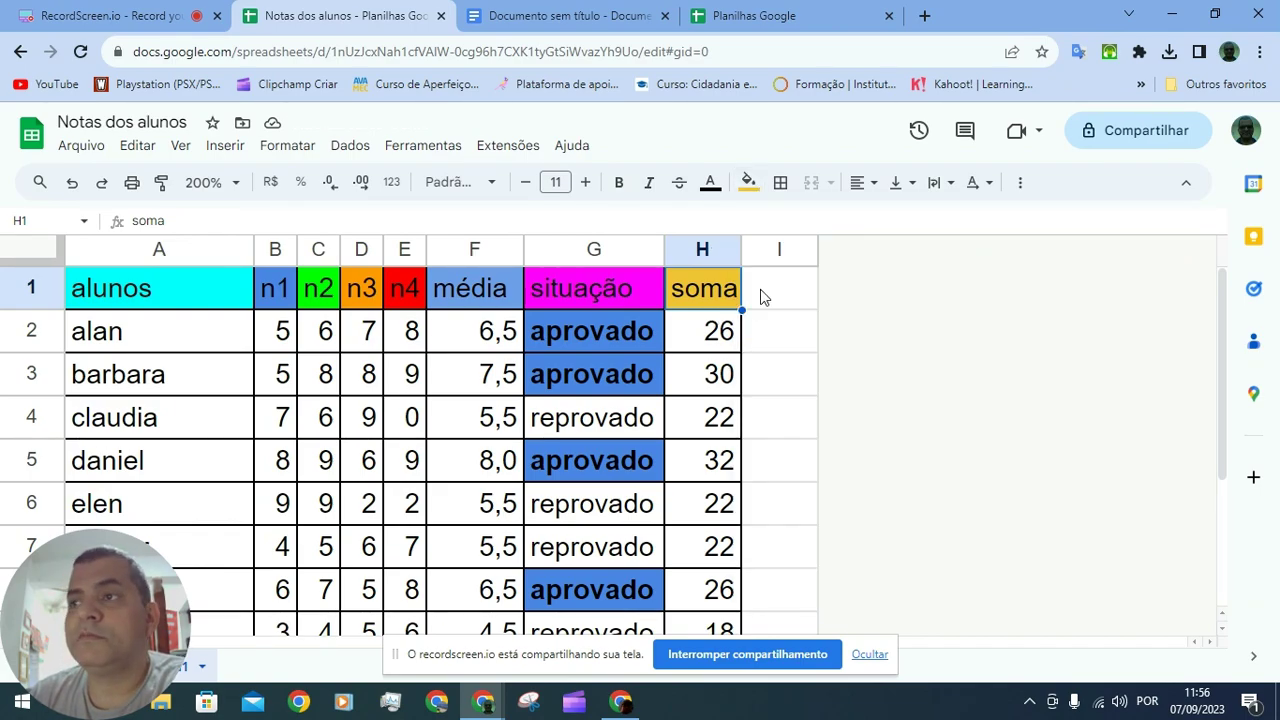
click(770, 300)
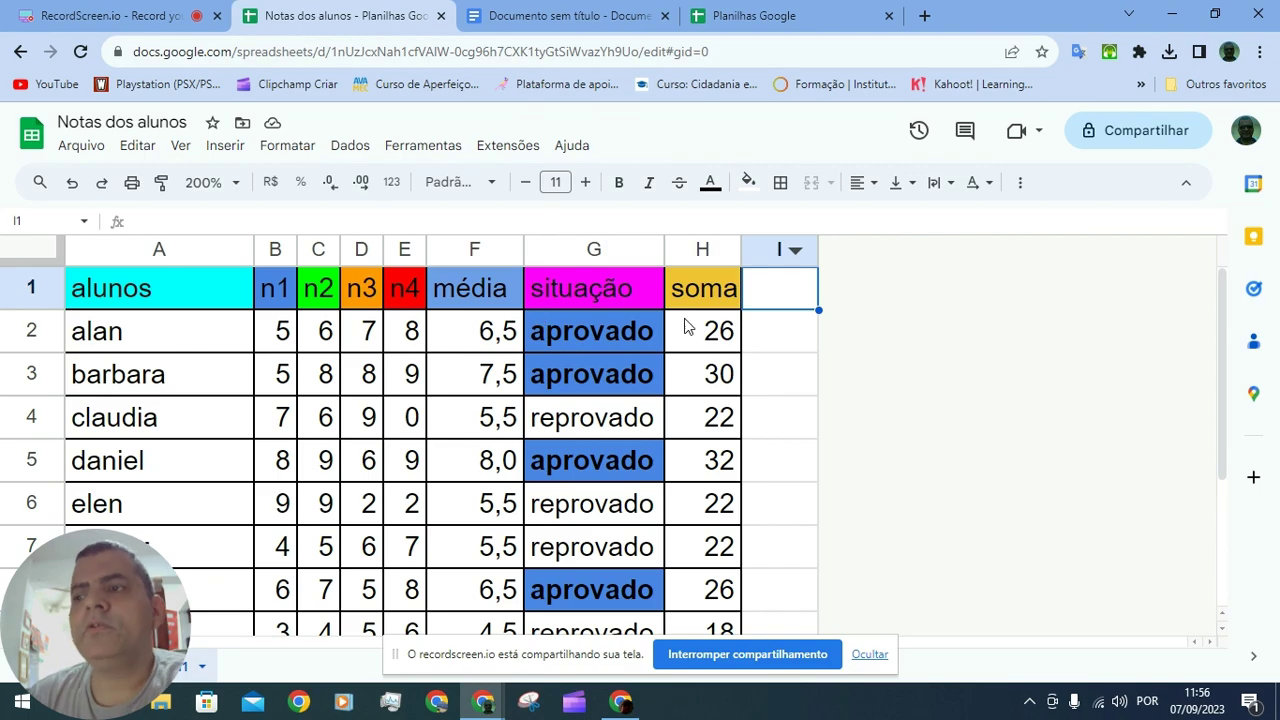
scroll(590, 320, down, 2)
scroll(641, 356, up, 1)
scroll(643, 360, up, 2)
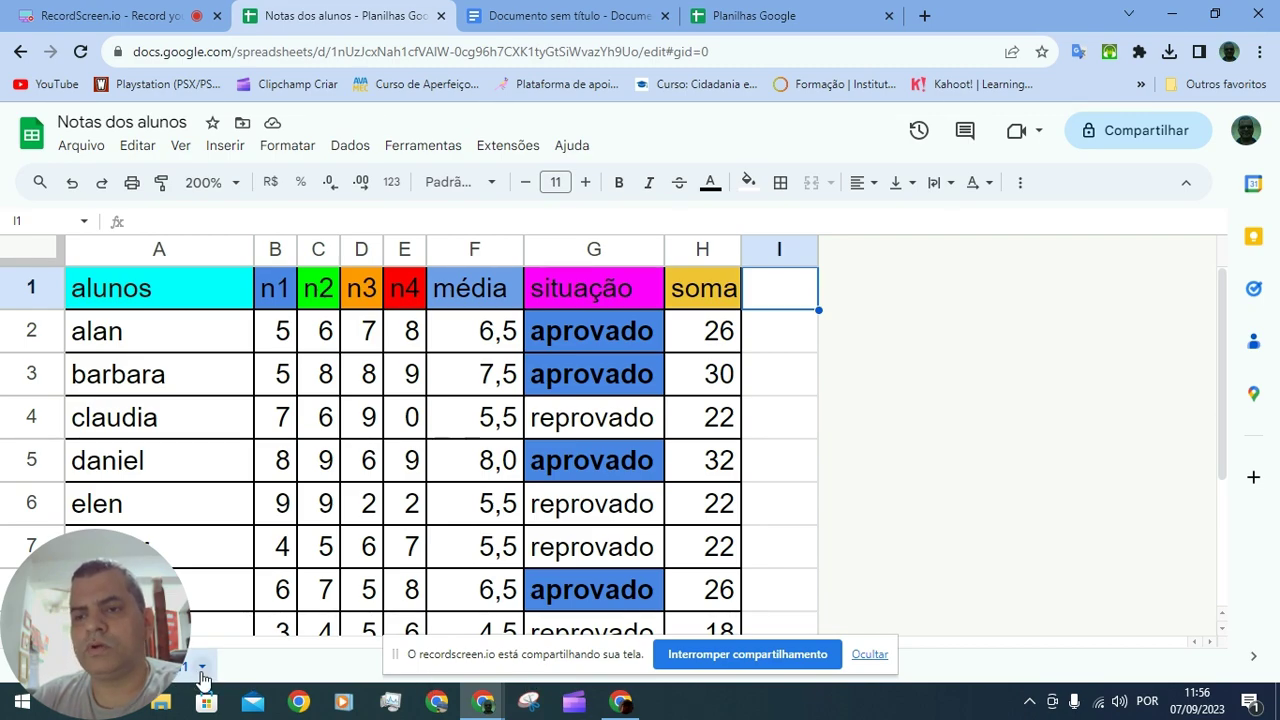
Duplicate the sheet Página1 and rename the copy FORMATADA.
click(202, 667)
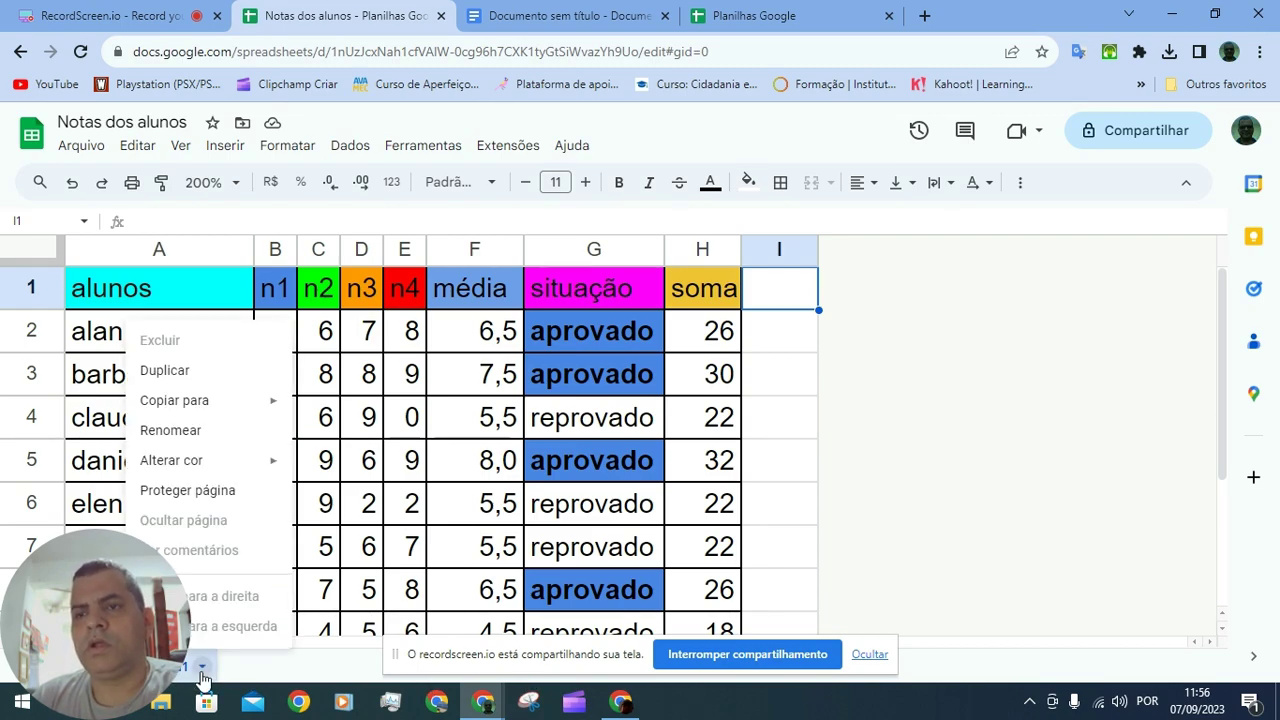
click(178, 376)
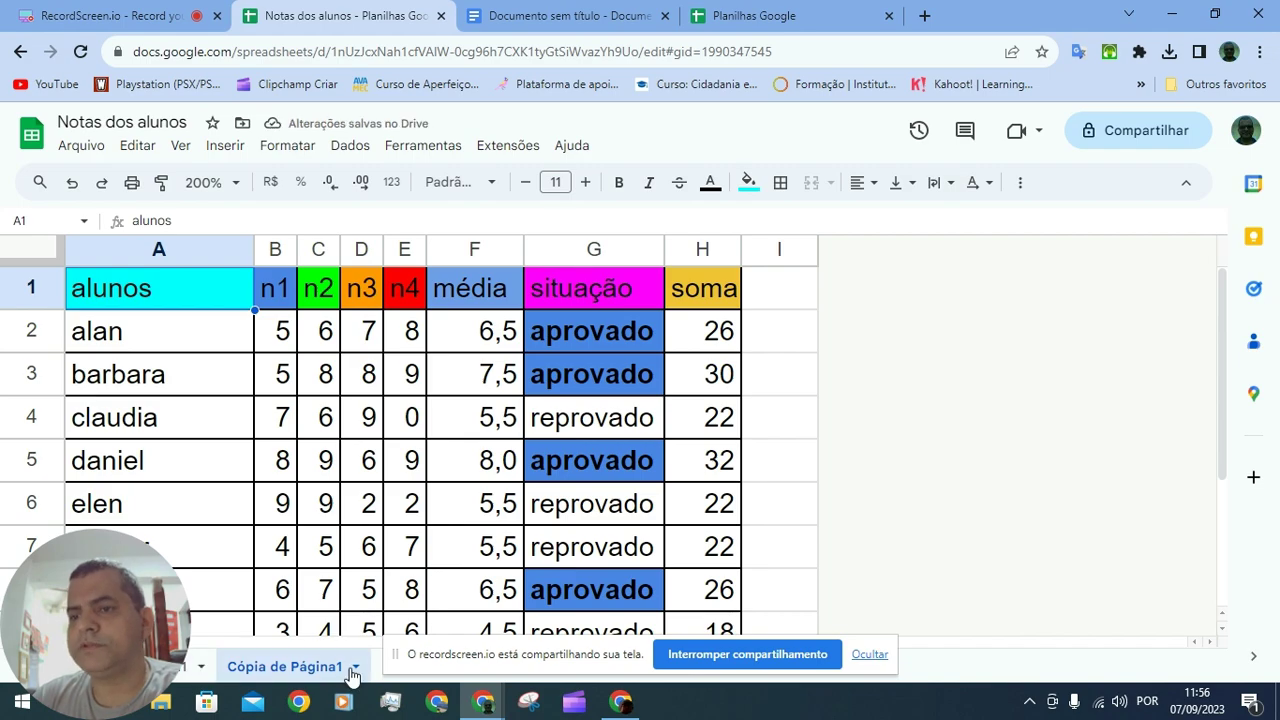
click(355, 667)
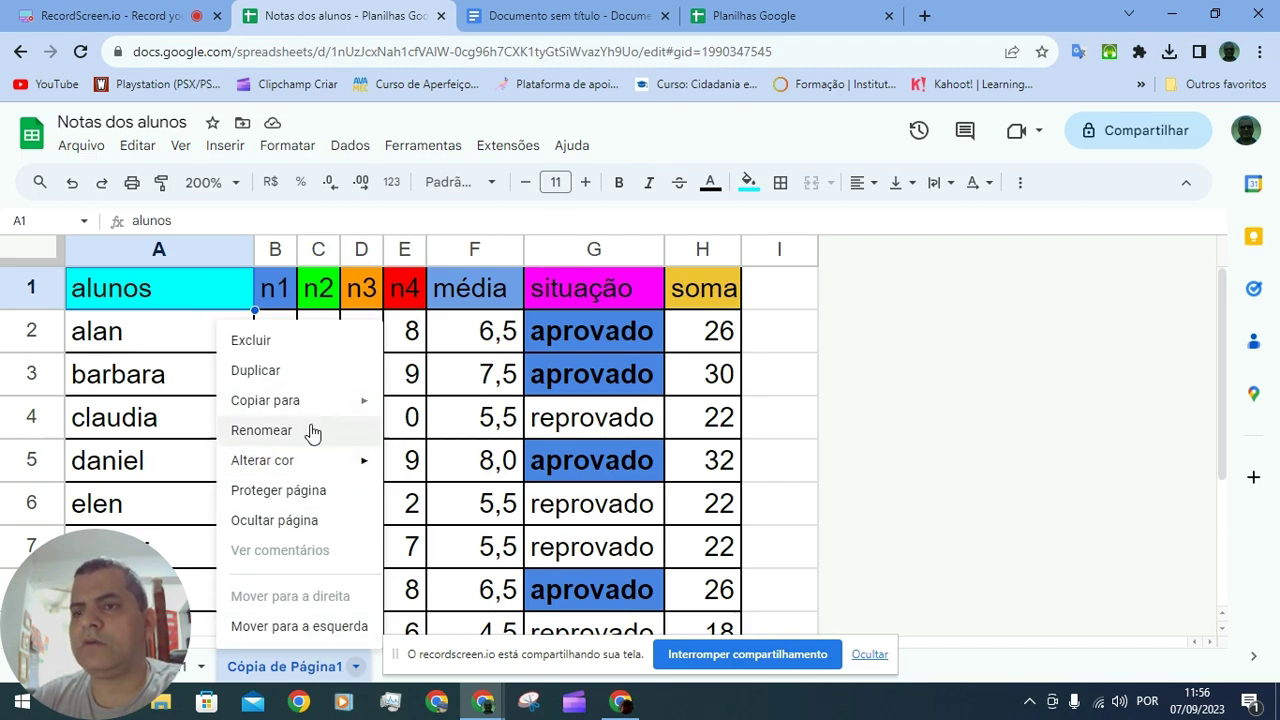
click(261, 430)
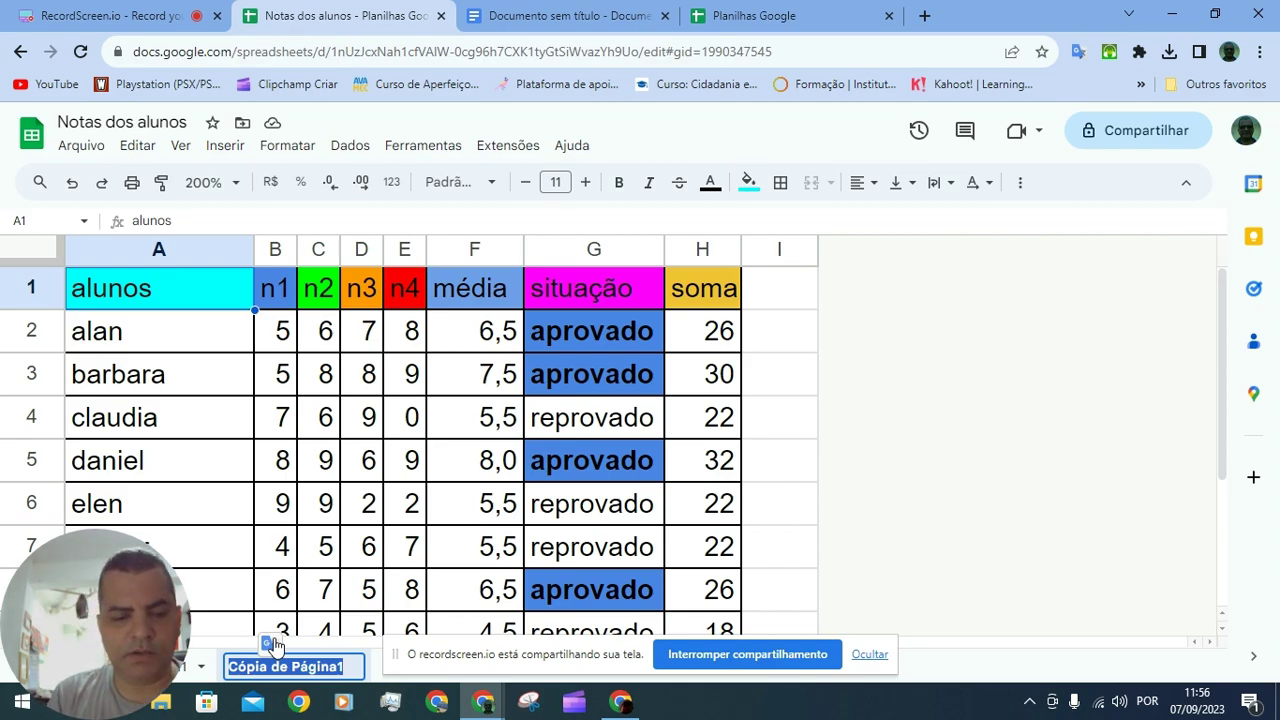
text(FOR)
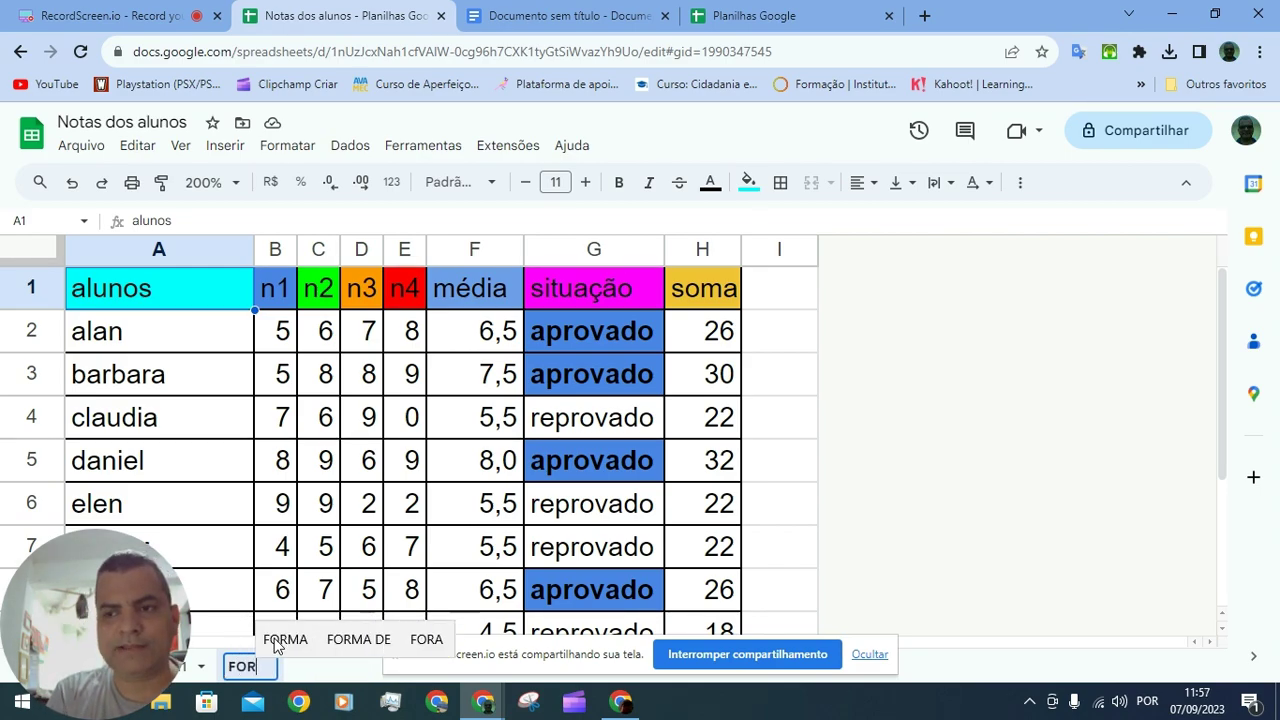
text(MATAD)
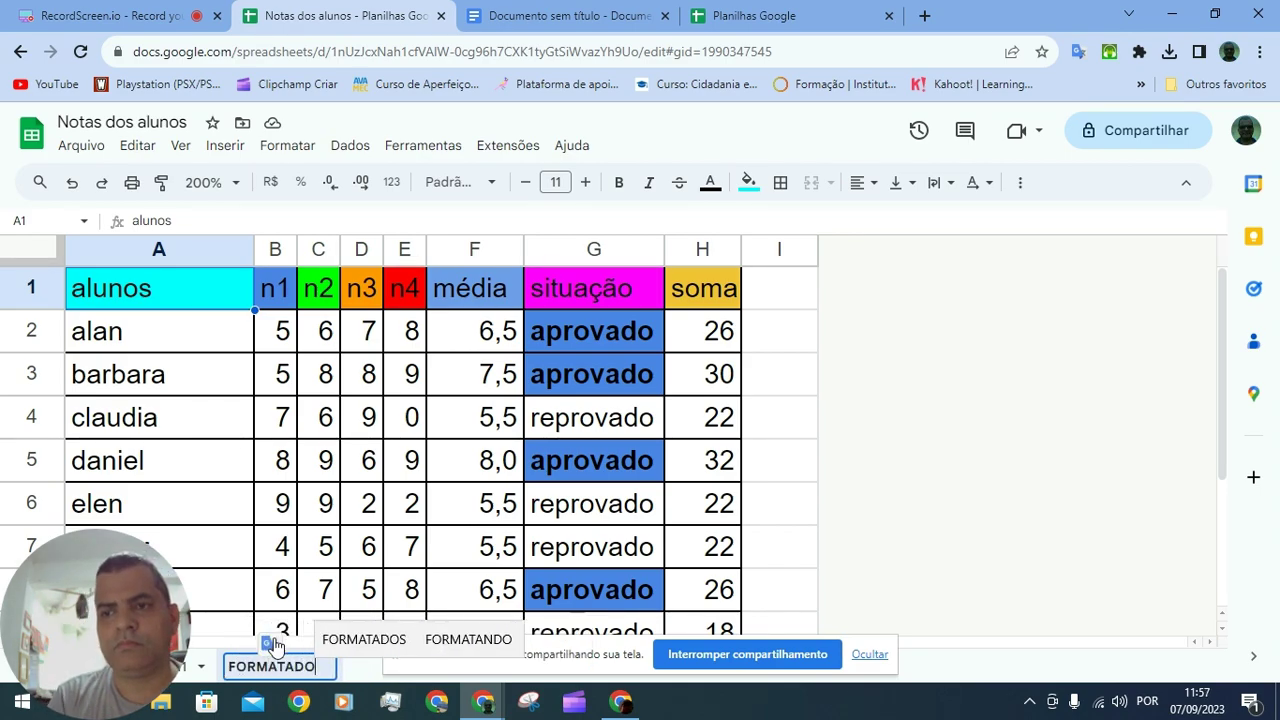
text(A)
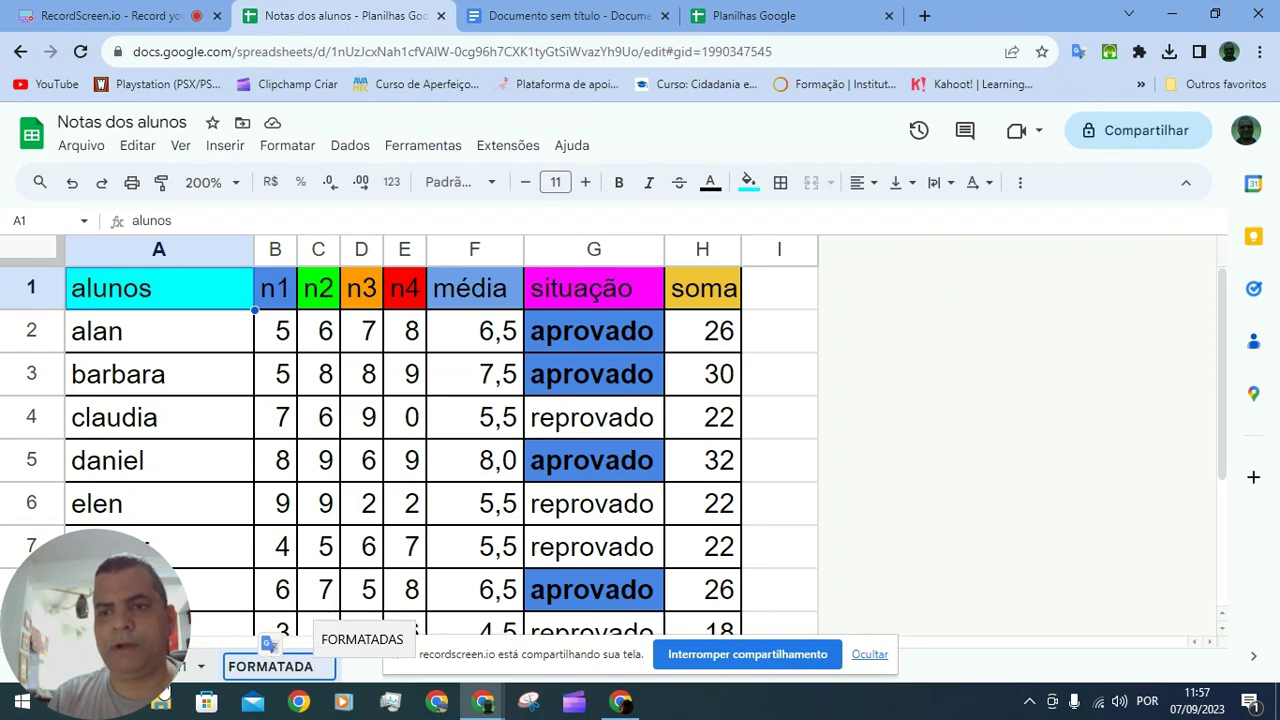
Rename the first sheet ORIGINAL.
click(180, 666)
right_click(180, 666)
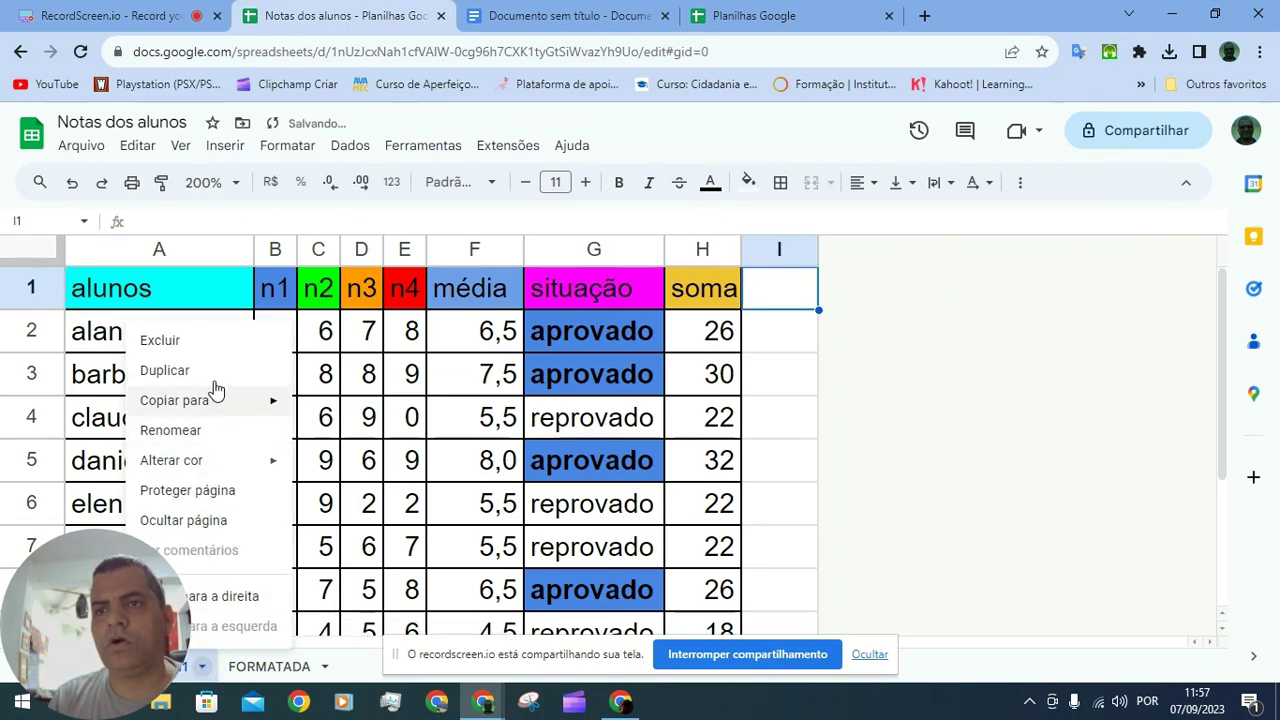
click(206, 432)
text(ORIGINAL)
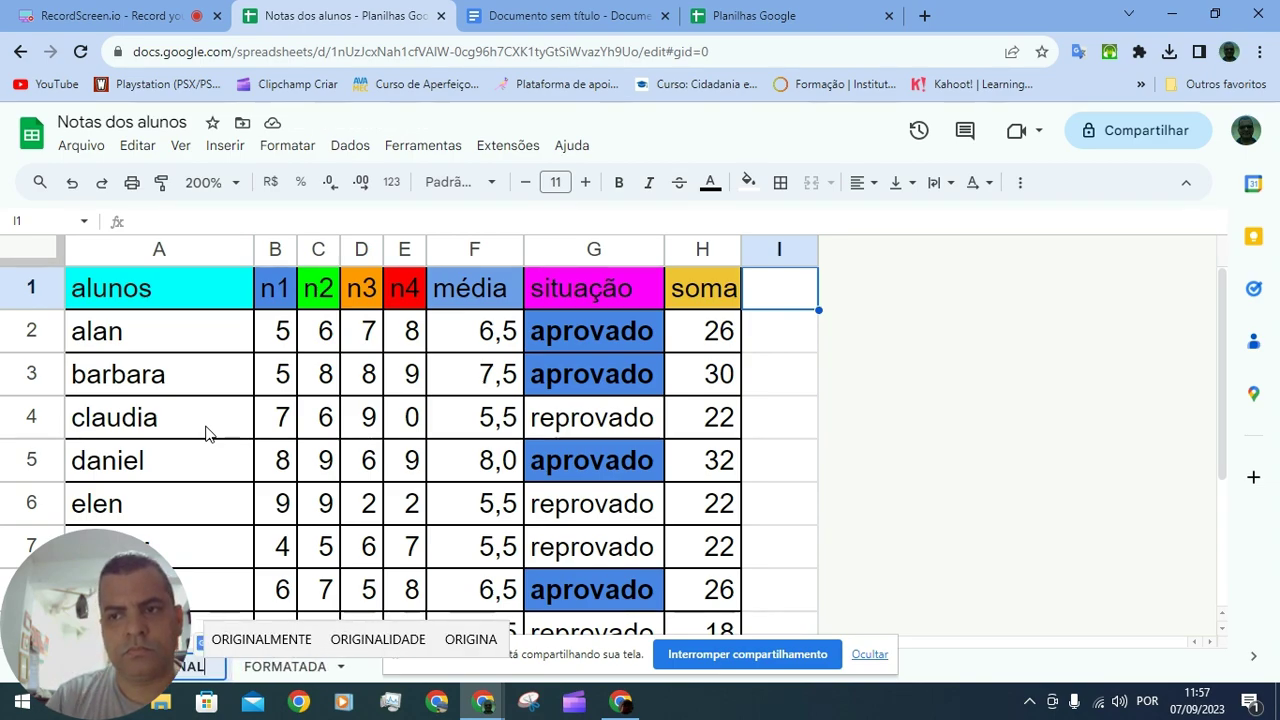
click(1069, 478)
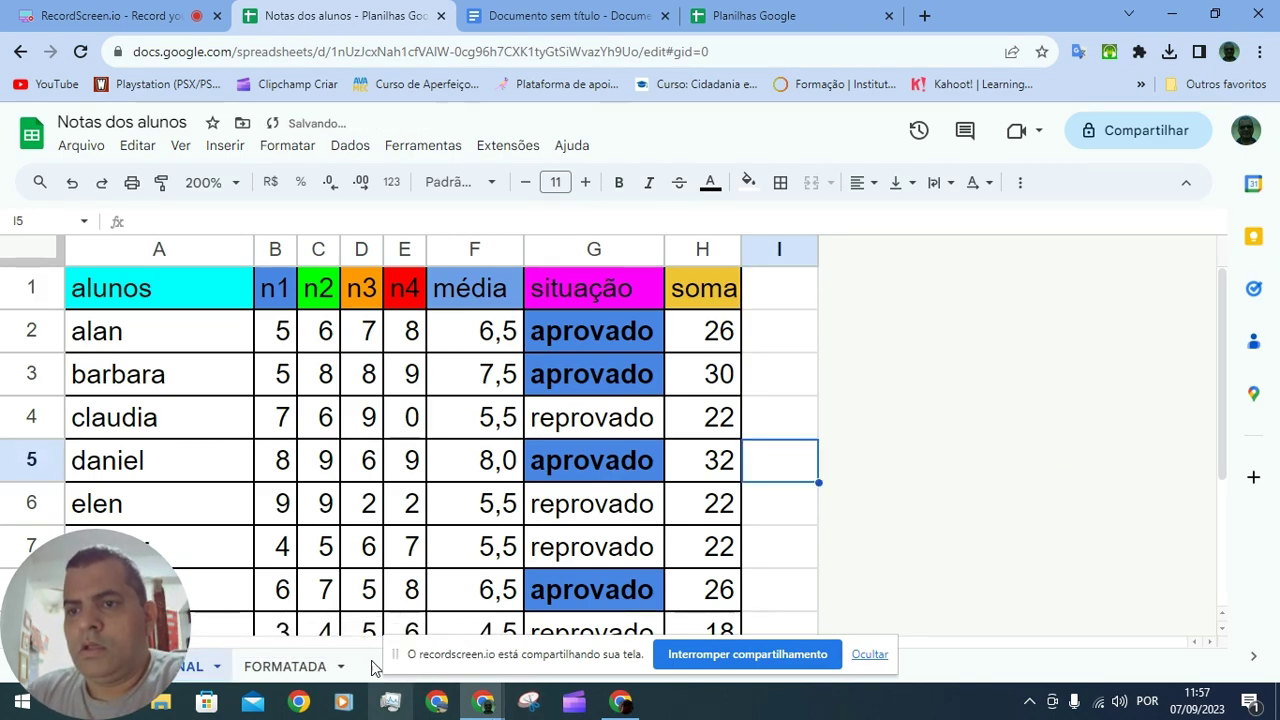
Undo the sheet duplication and both sheet renames, and redo them.
click(72, 183)
click(72, 183)
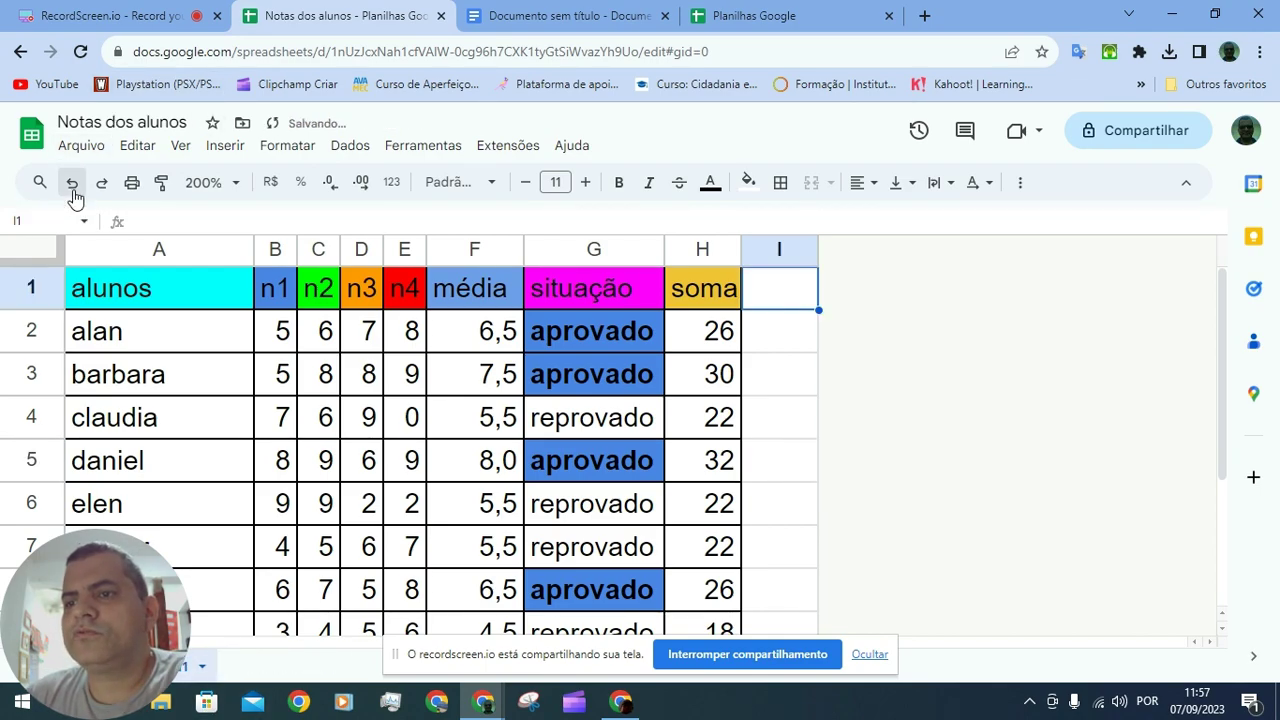
click(72, 183)
click(101, 183)
click(101, 183)
click(101, 183)
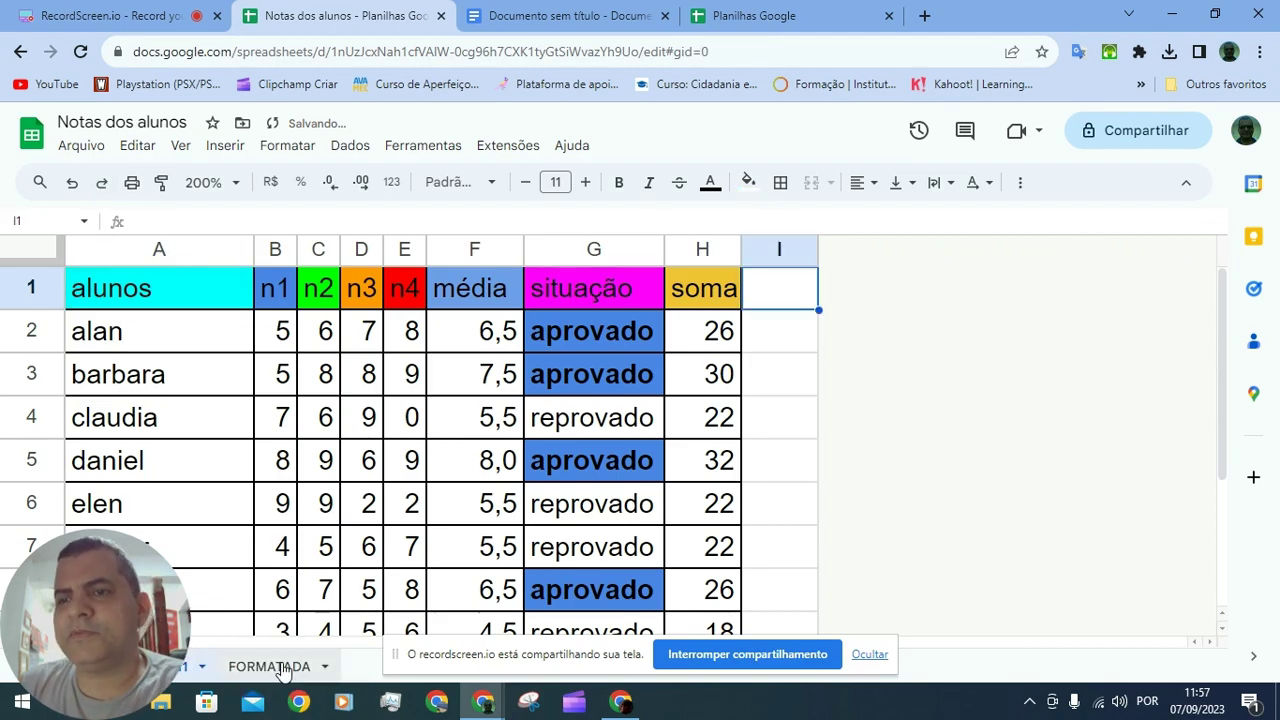
click(101, 183)
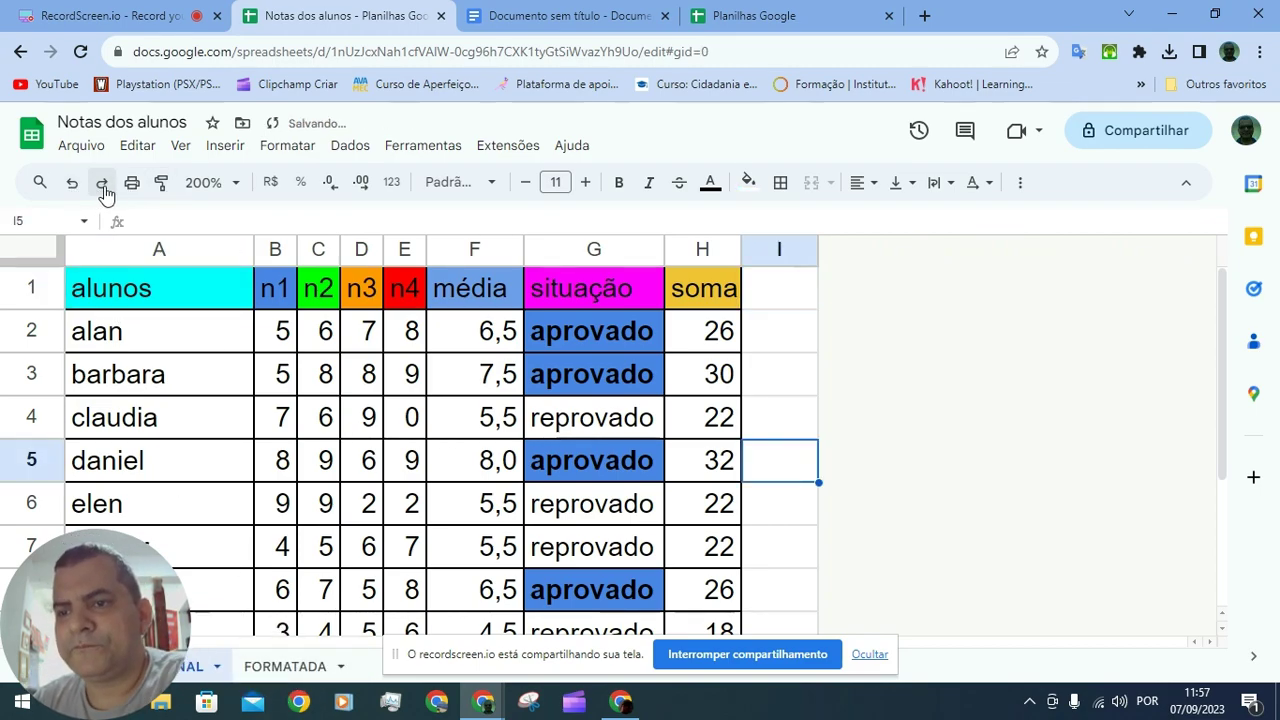
Change the fill of the header cells A1:H1 on the ORIGINAL sheet to white.
click(568, 404)
scroll(570, 380, down, 3)
scroll(571, 369, up, 3)
drag(157, 289, 682, 302)
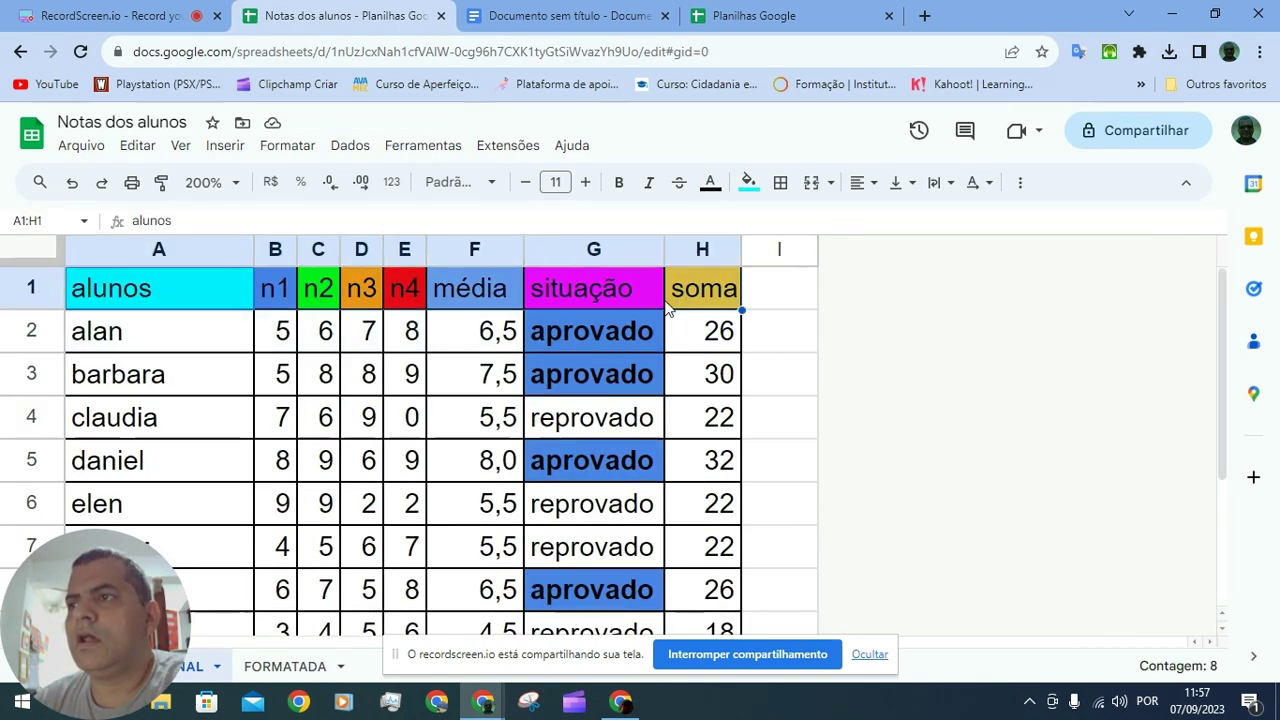
click(752, 184)
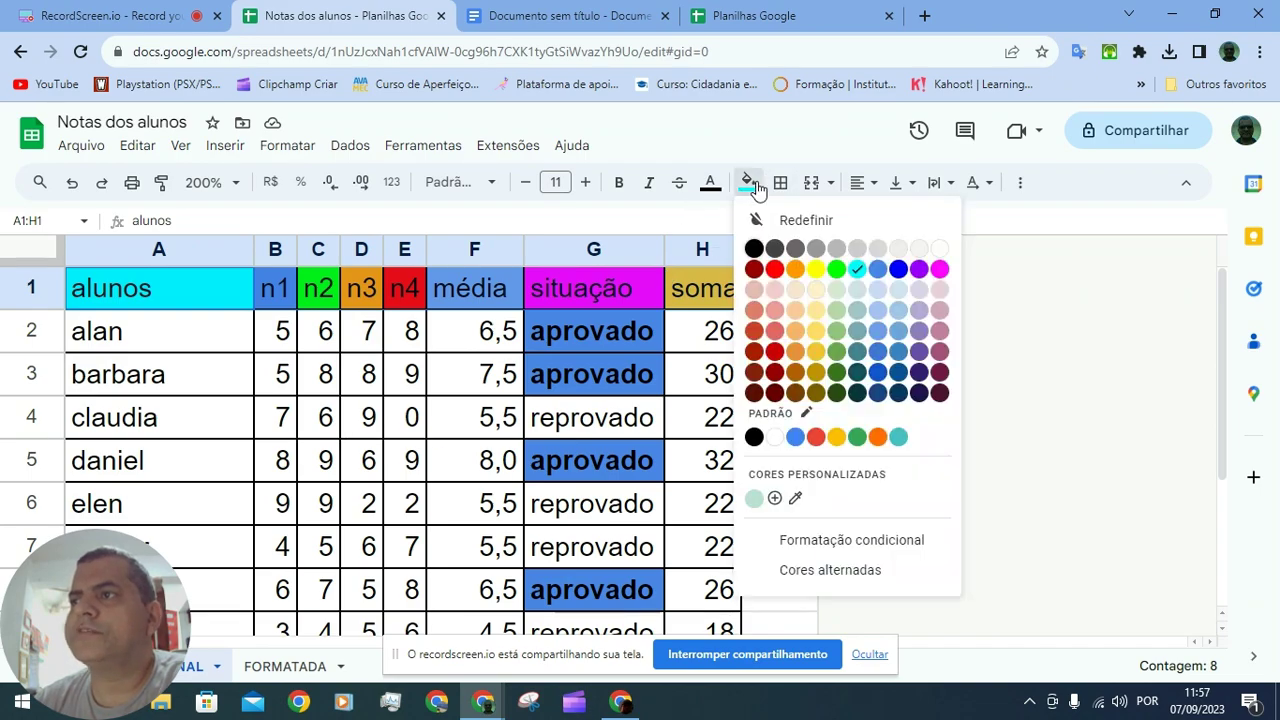
click(938, 252)
Check the fill options for A1:H9 and inspect the highlighted "aprovado" cells G2, G3 and G5.
drag(260, 290, 694, 429)
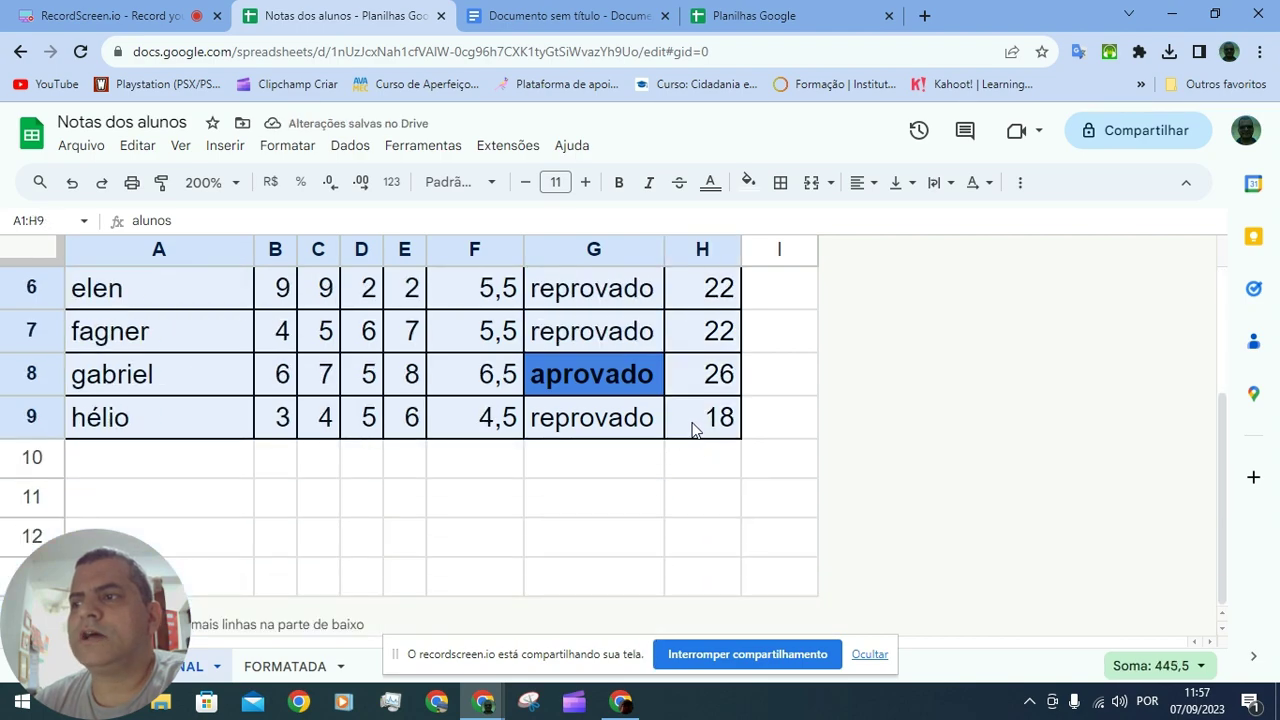
click(750, 182)
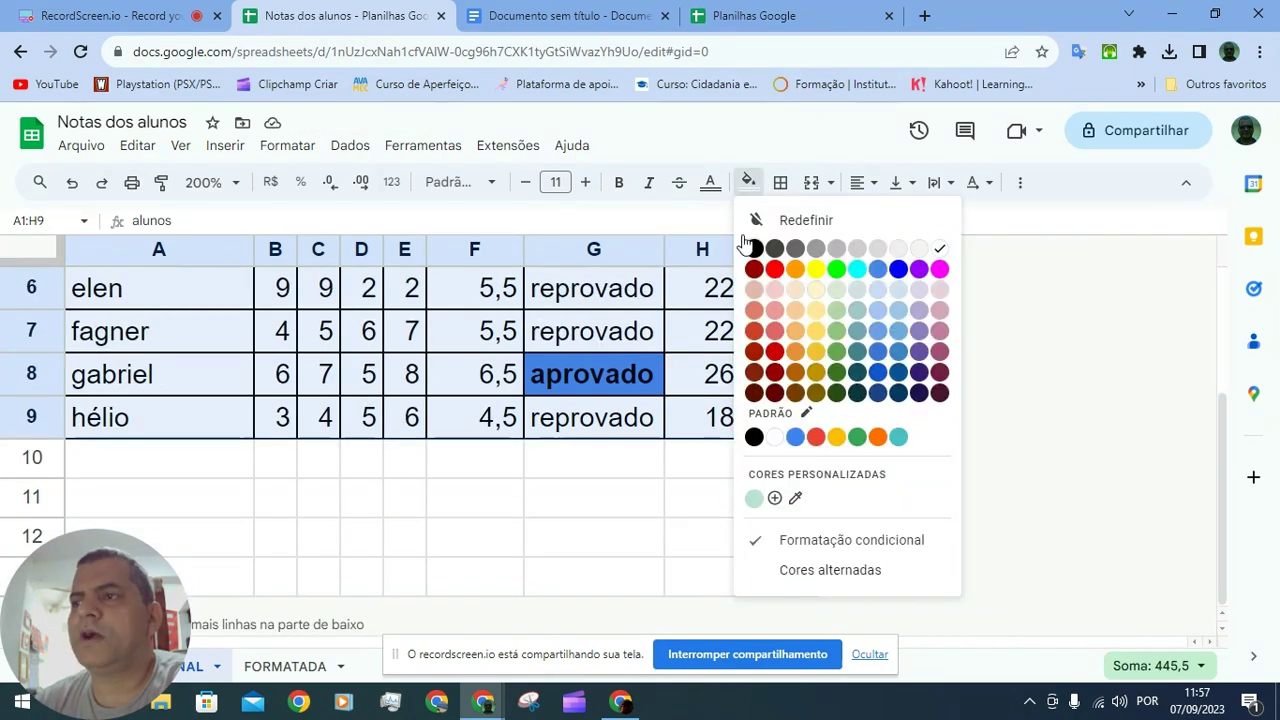
click(506, 511)
scroll(520, 420, up, 3)
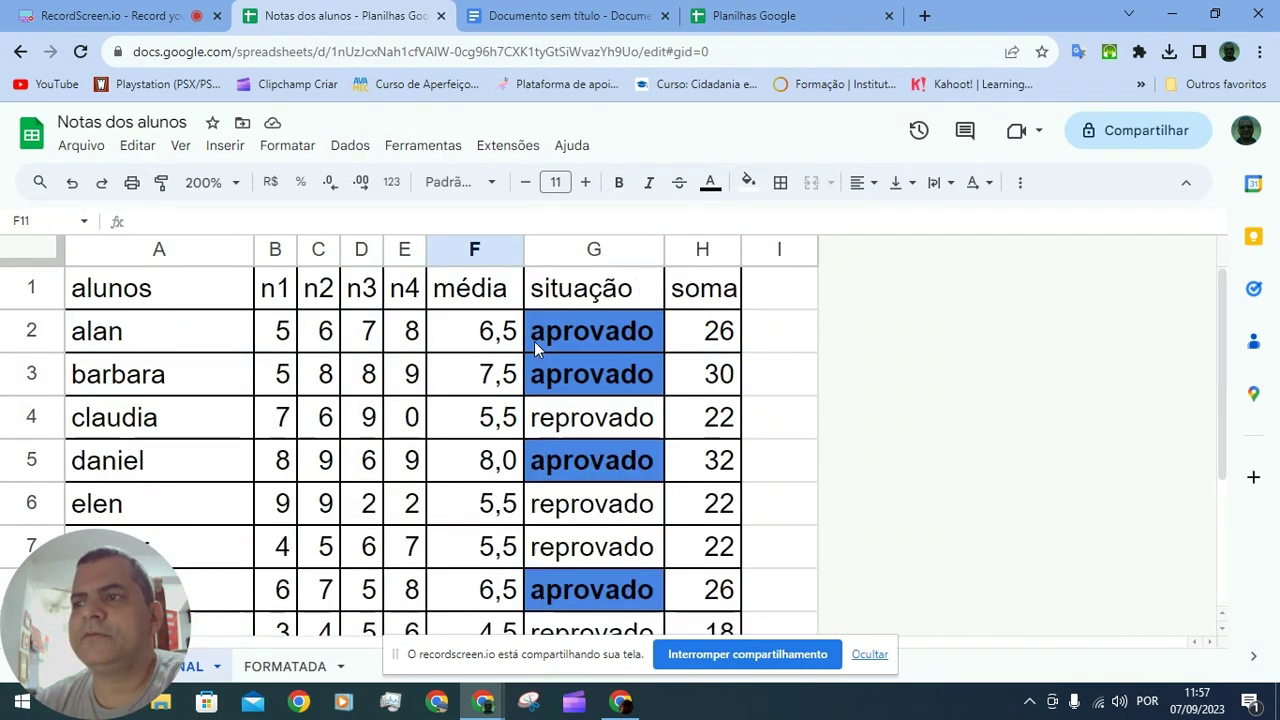
click(604, 331)
click(604, 388)
click(597, 457)
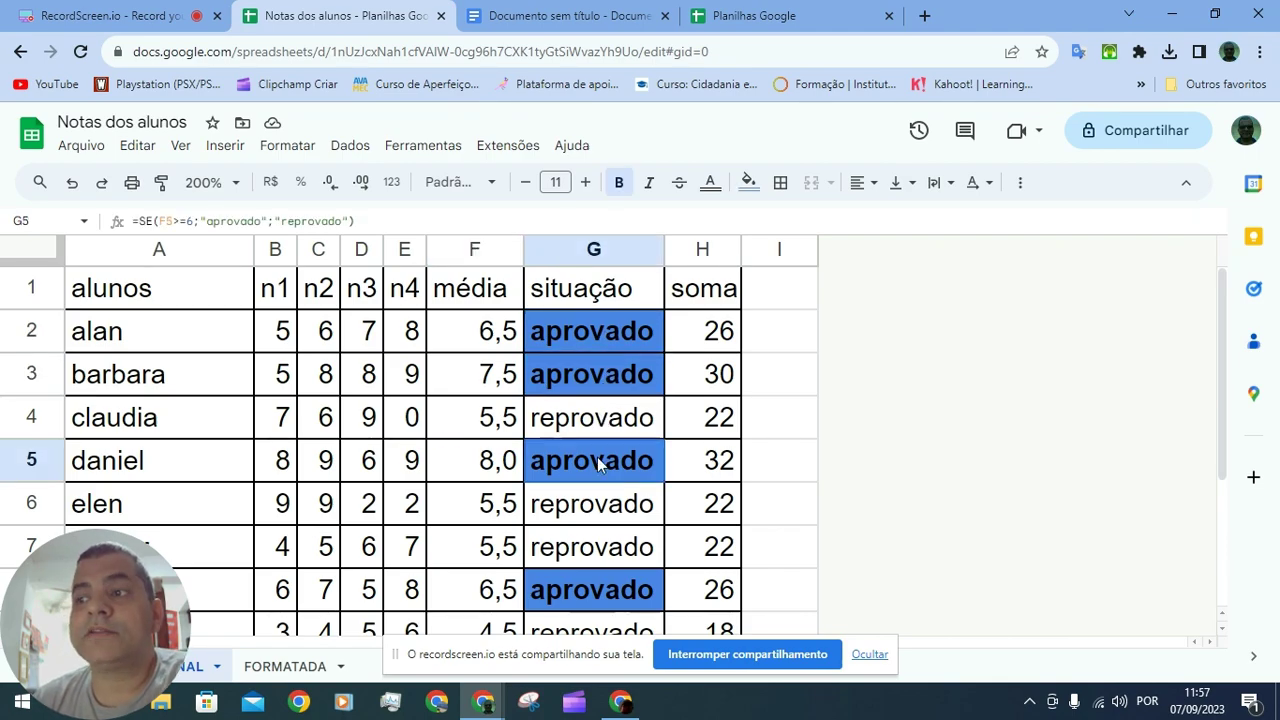
scroll(370, 420, down, 1)
scroll(370, 420, up, 1)
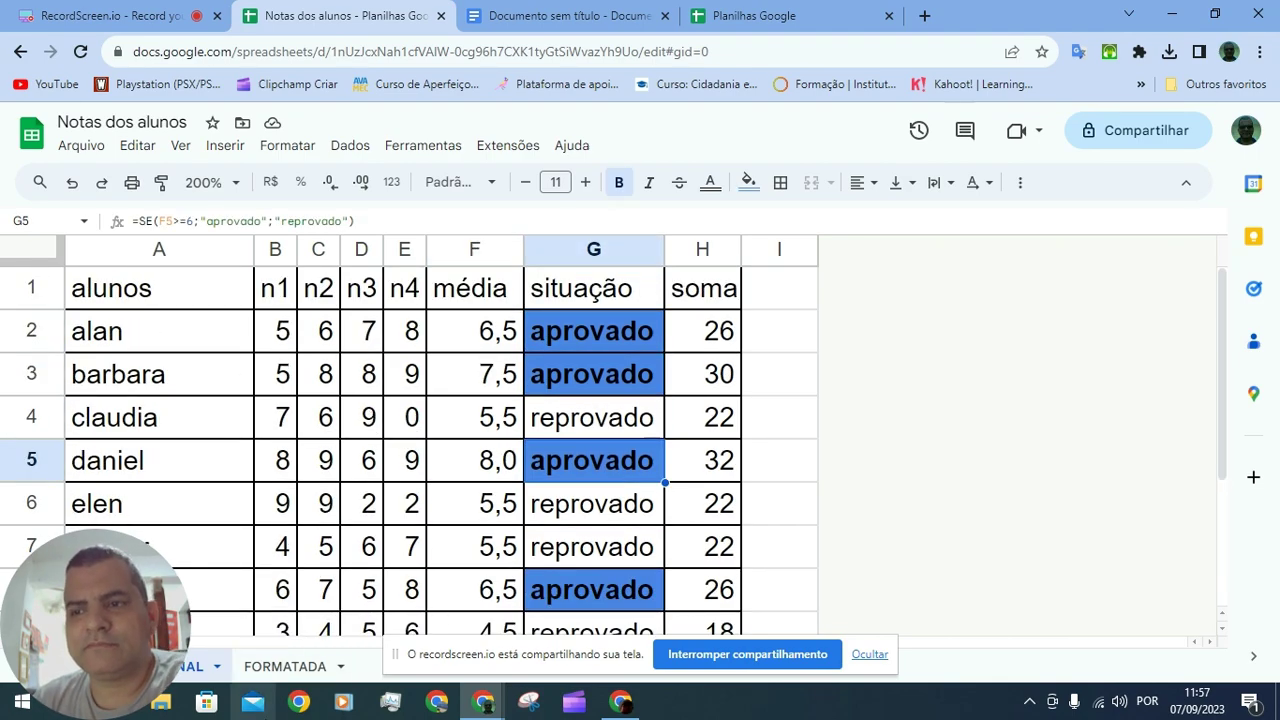
Switch to the FORMATADA sheet and review its table from the headers to the last student row.
click(290, 668)
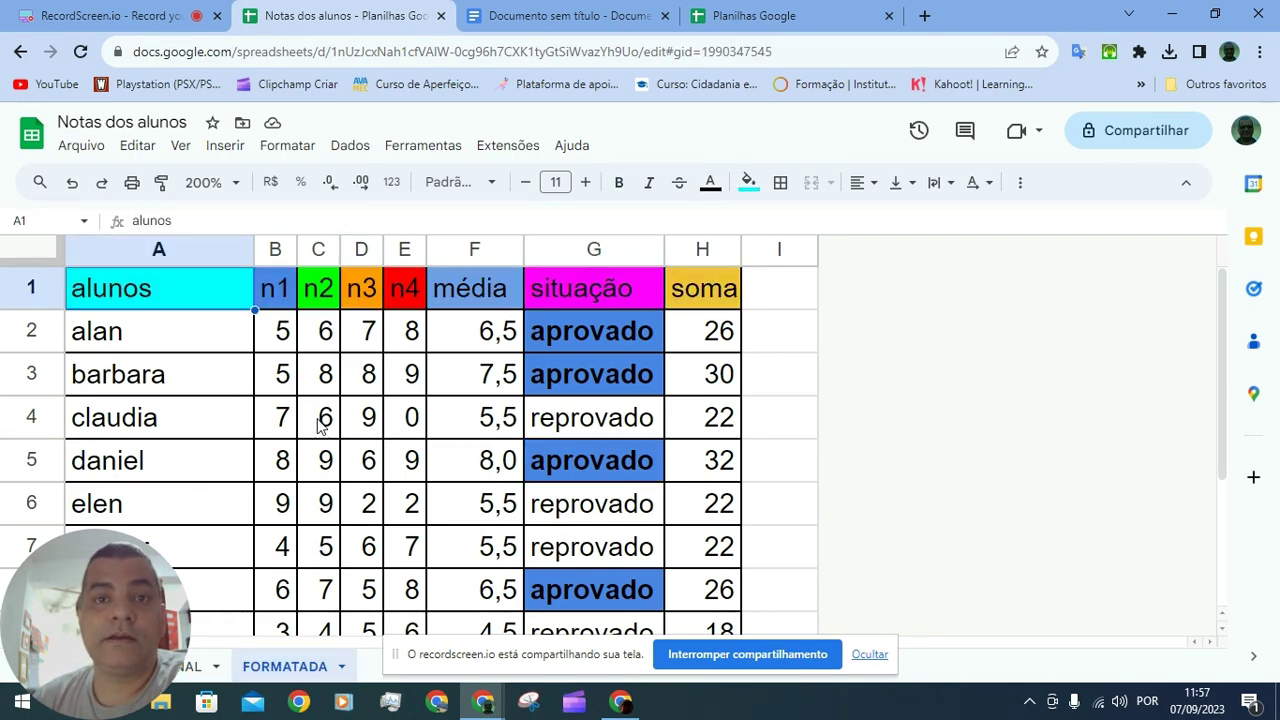
scroll(362, 420, down, 3)
scroll(362, 420, up, 3)
scroll(362, 420, down, 2)
scroll(362, 420, up, 2)
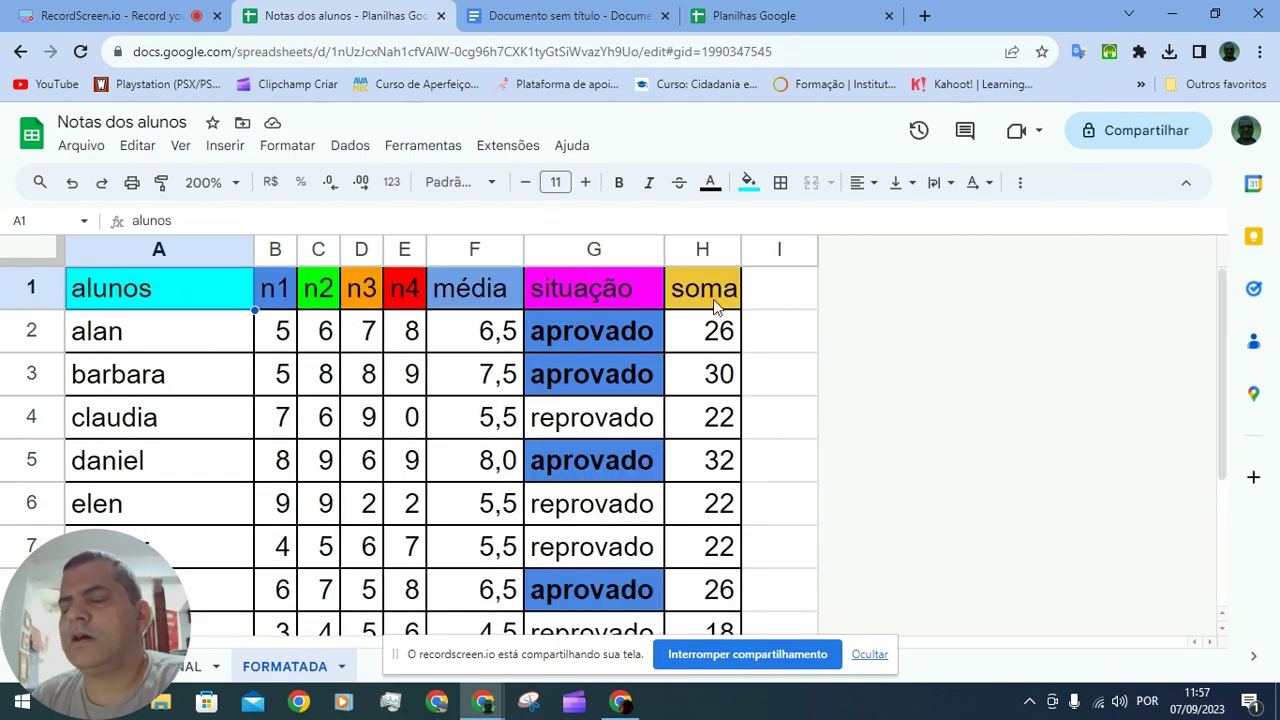
scroll(743, 272, down, 2)
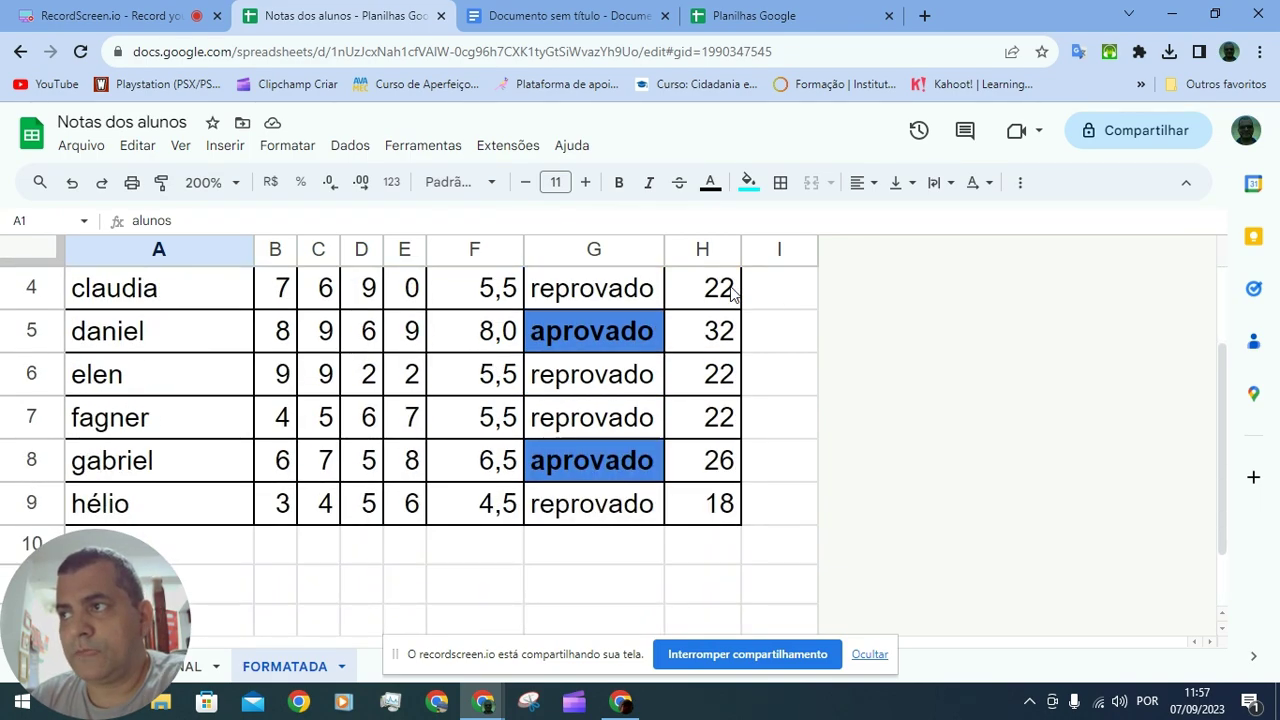
click(782, 378)
scroll(783, 365, up, 2)
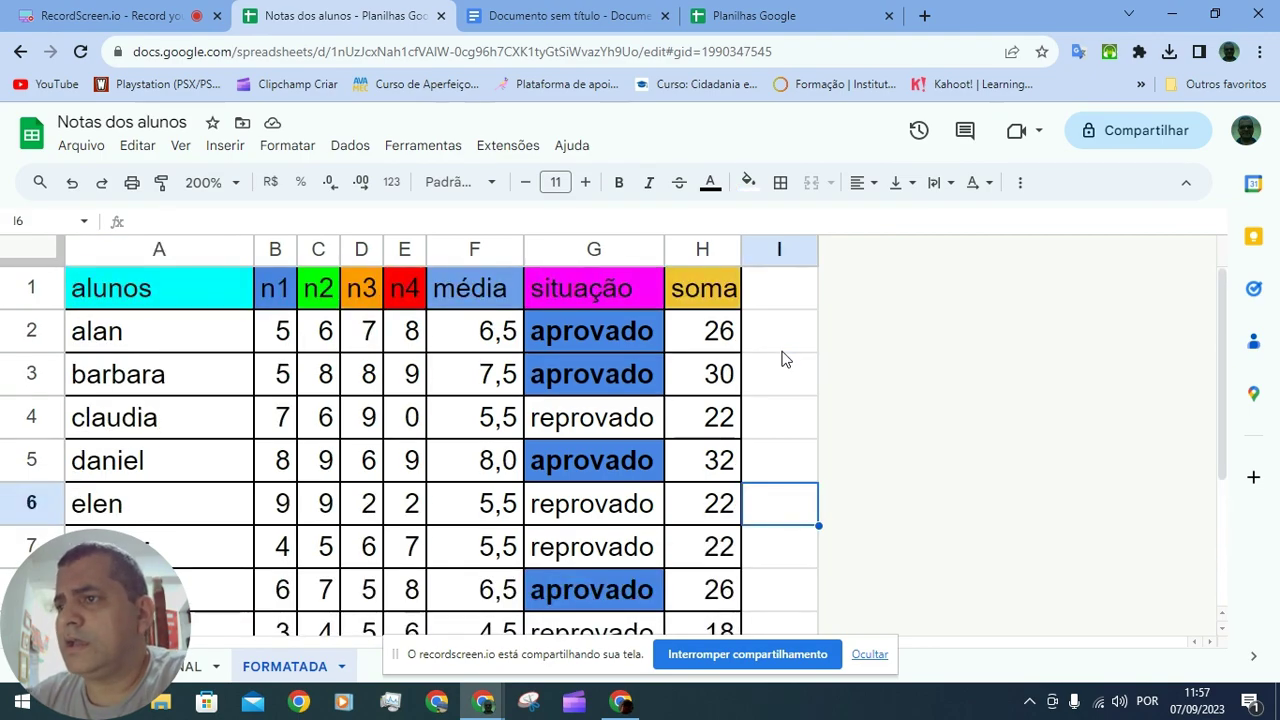
Show the horizontal and vertical alignment options for the empty cell I6.
click(866, 190)
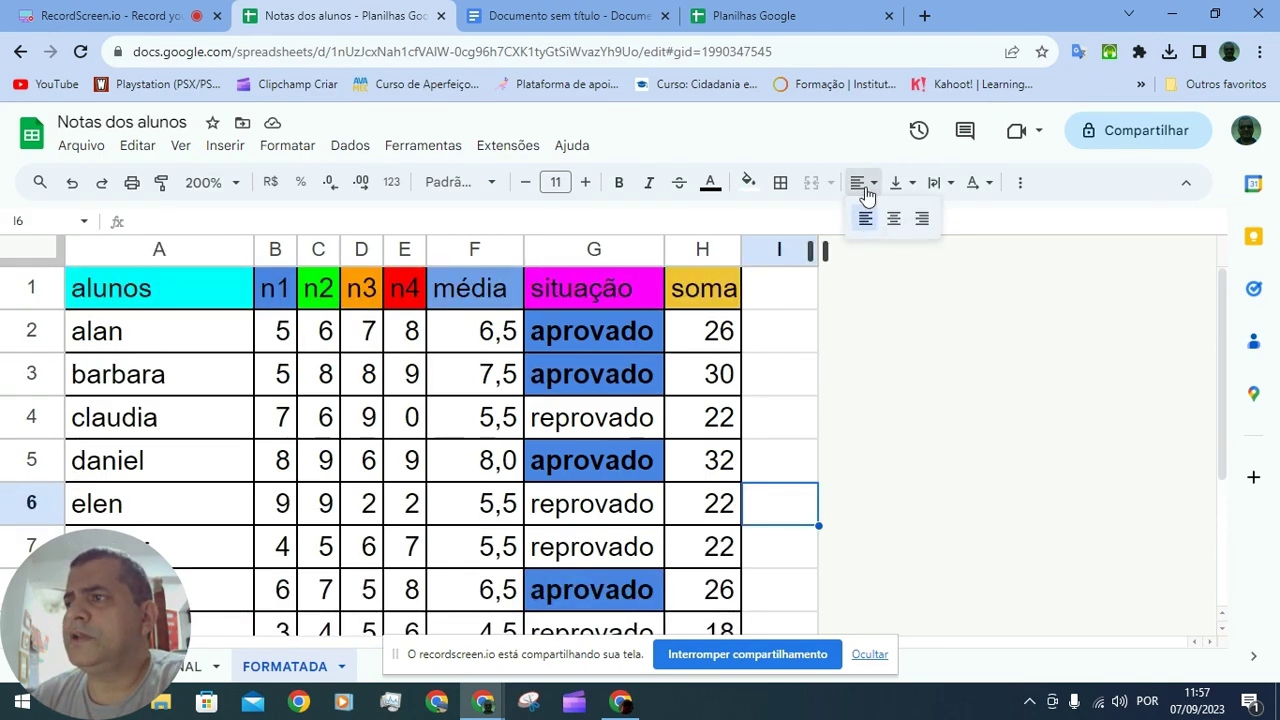
click(866, 192)
click(870, 189)
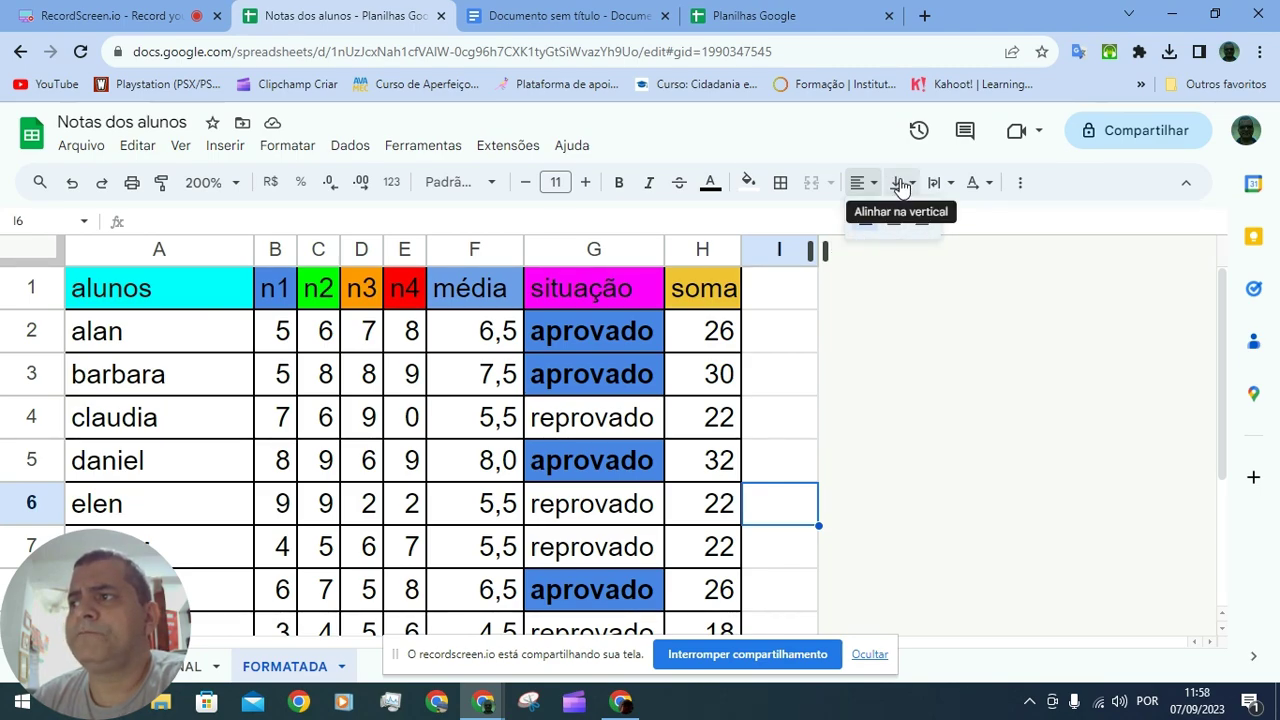
click(906, 186)
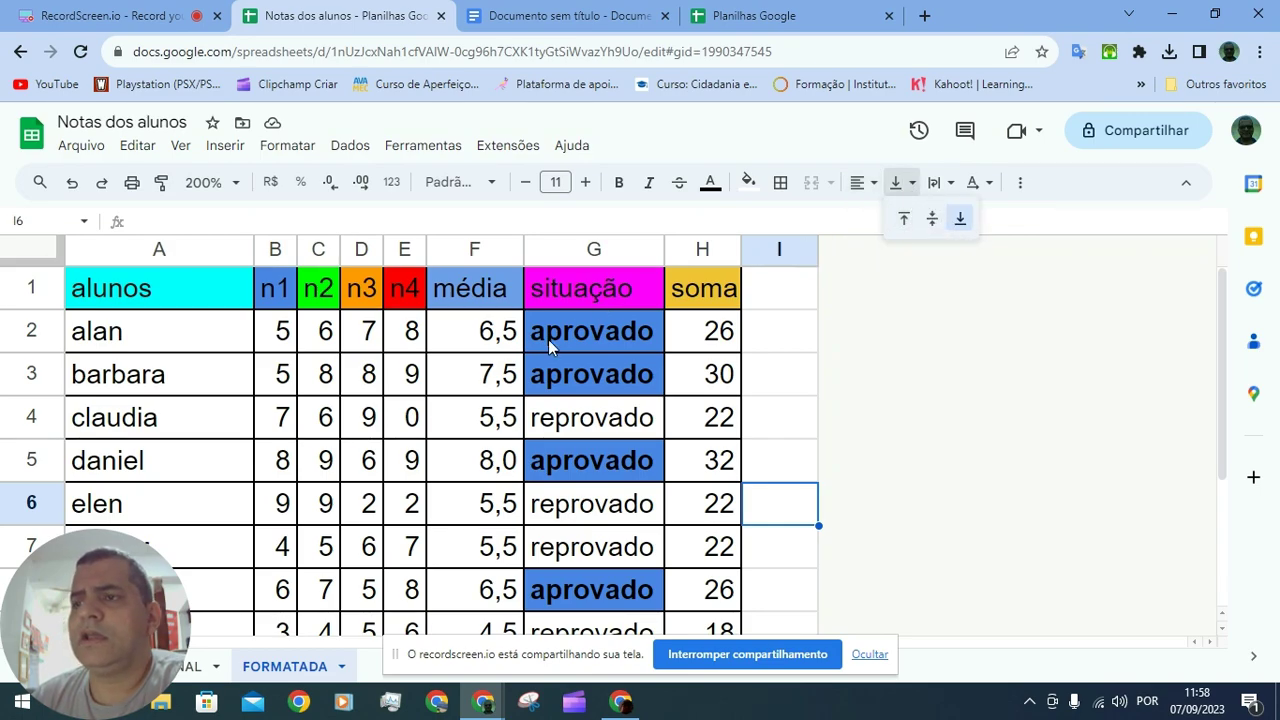
Increase the height of row 2 and align the contents of A2:H2 vertically to the middle.
drag(31, 352, 32, 400)
click(97, 373)
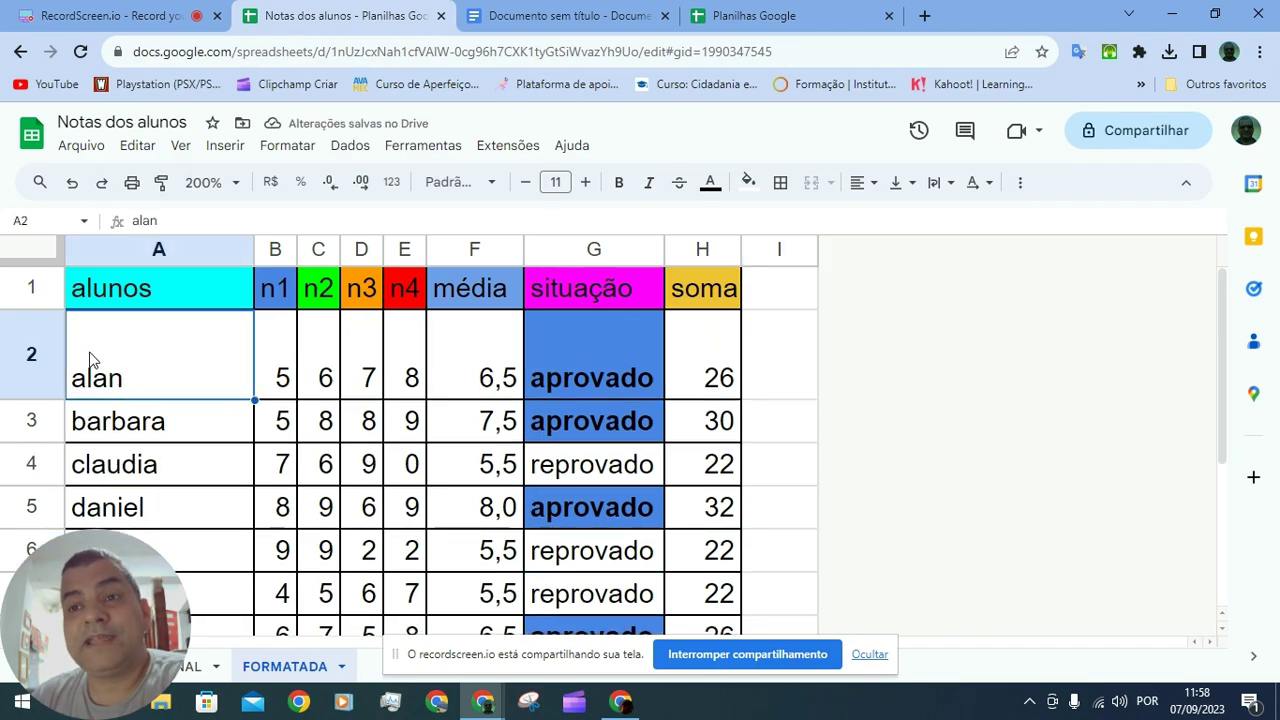
drag(113, 374, 720, 372)
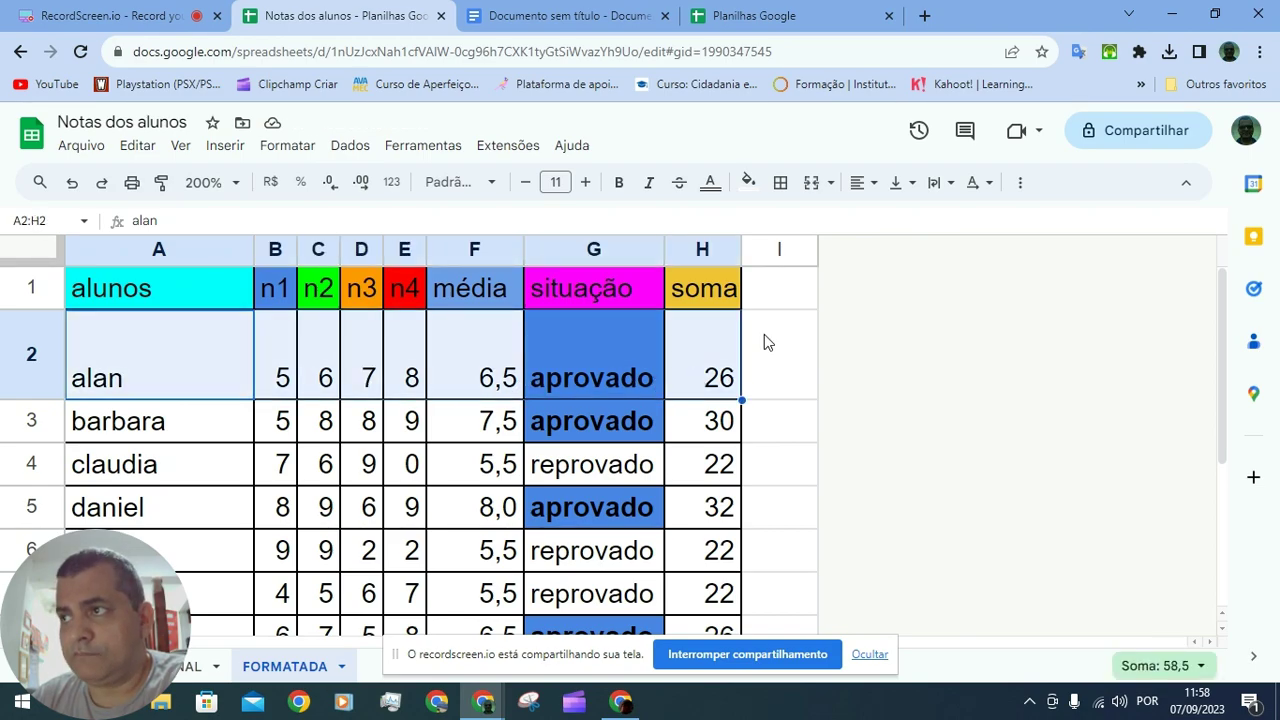
click(902, 182)
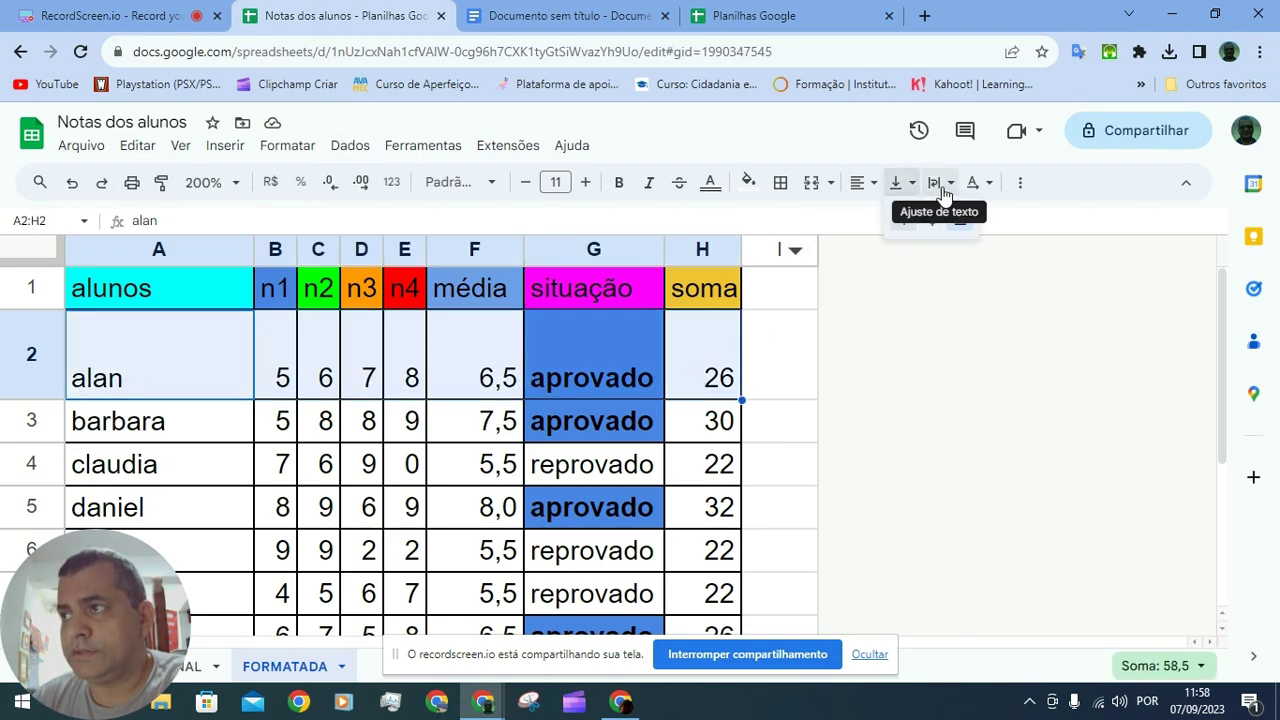
click(898, 182)
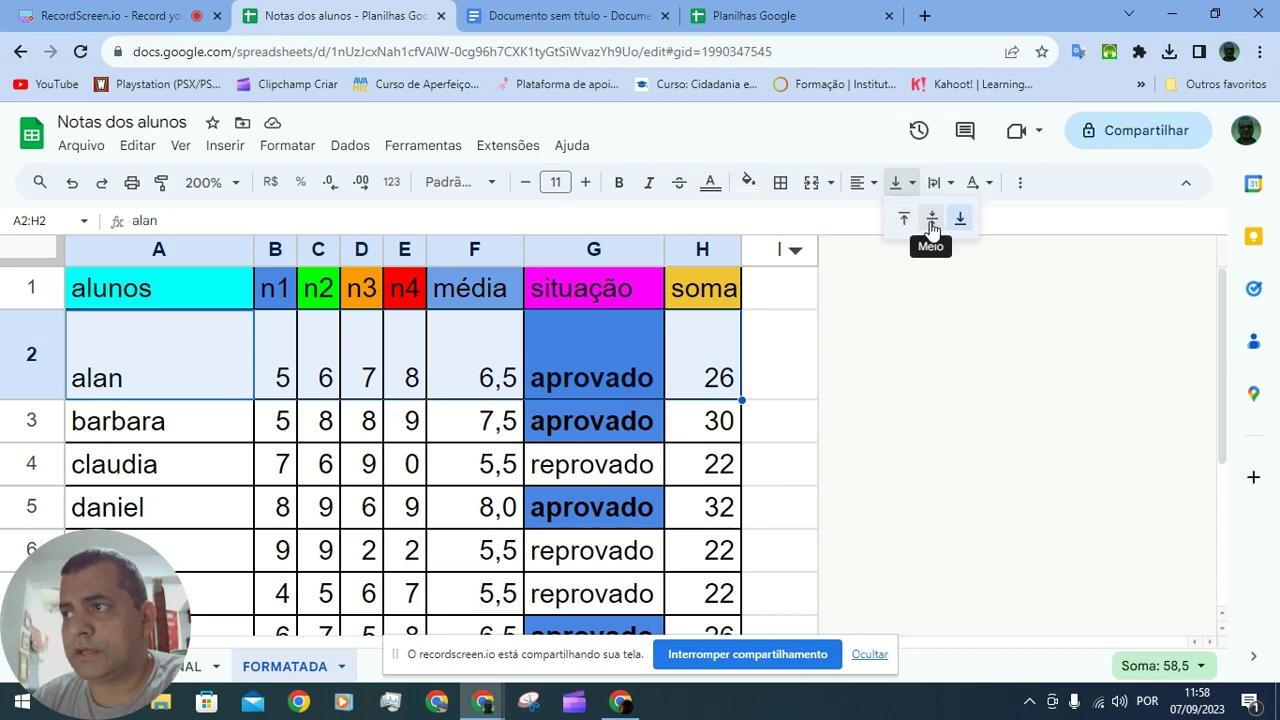
click(931, 220)
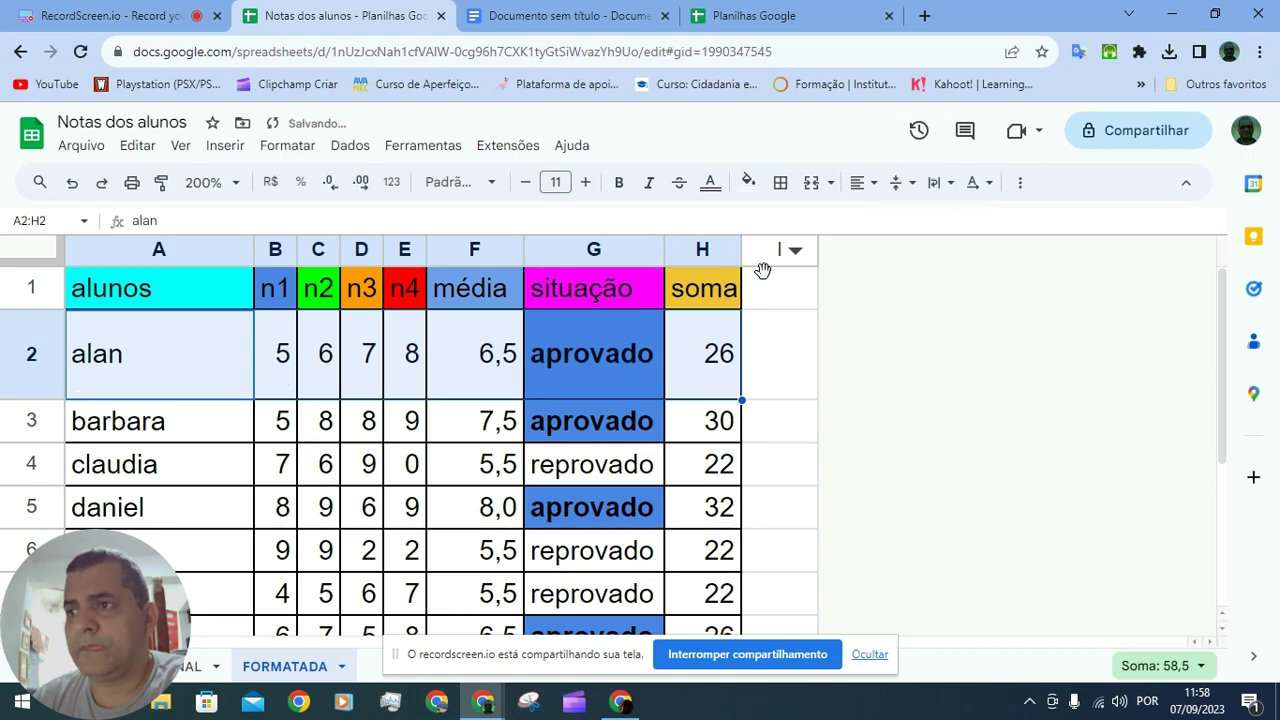
Narrow column G so its text no longer fits, and wrap the text in G1:G9.
click(550, 365)
drag(664, 248, 610, 248)
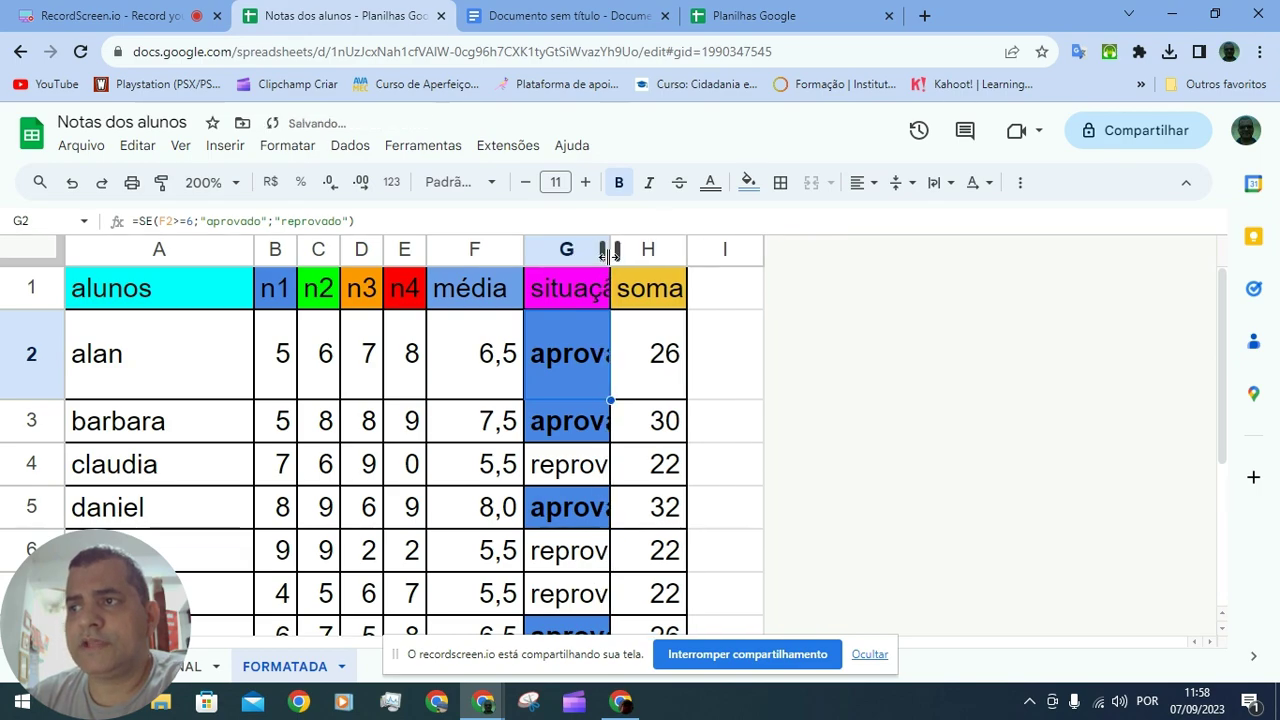
click(577, 297)
drag(577, 291, 569, 505)
click(938, 184)
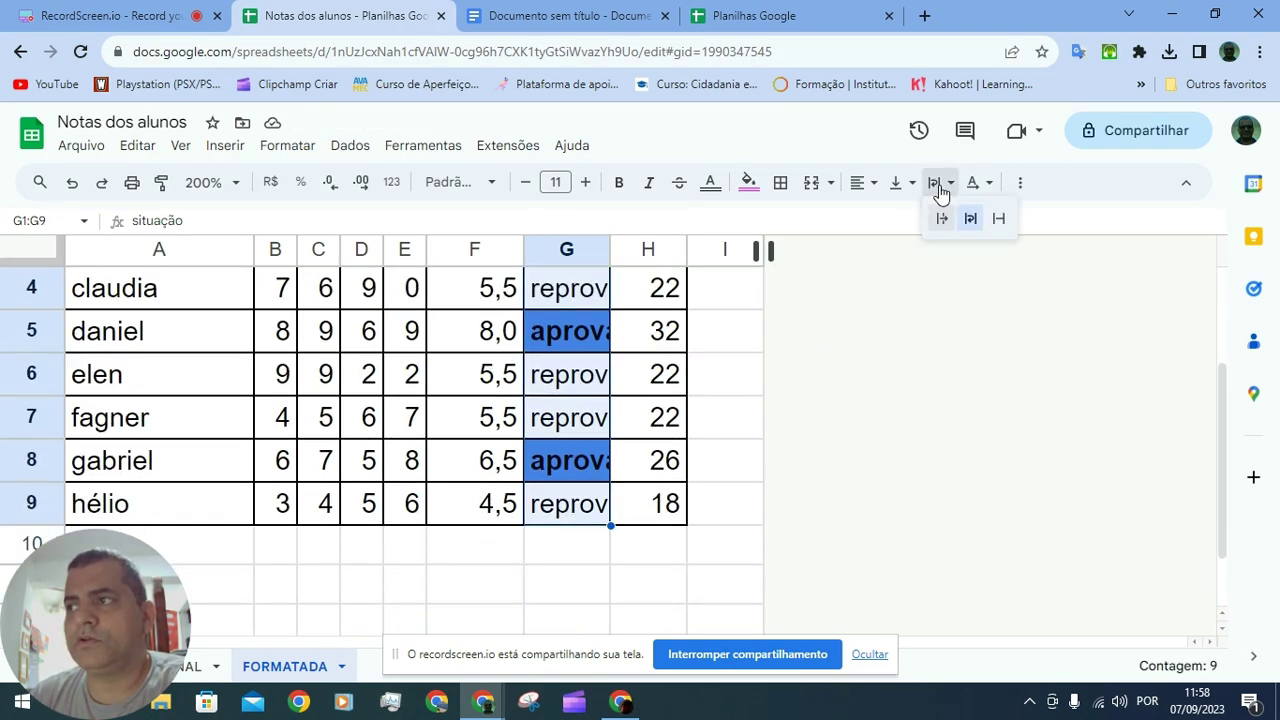
click(968, 218)
click(938, 184)
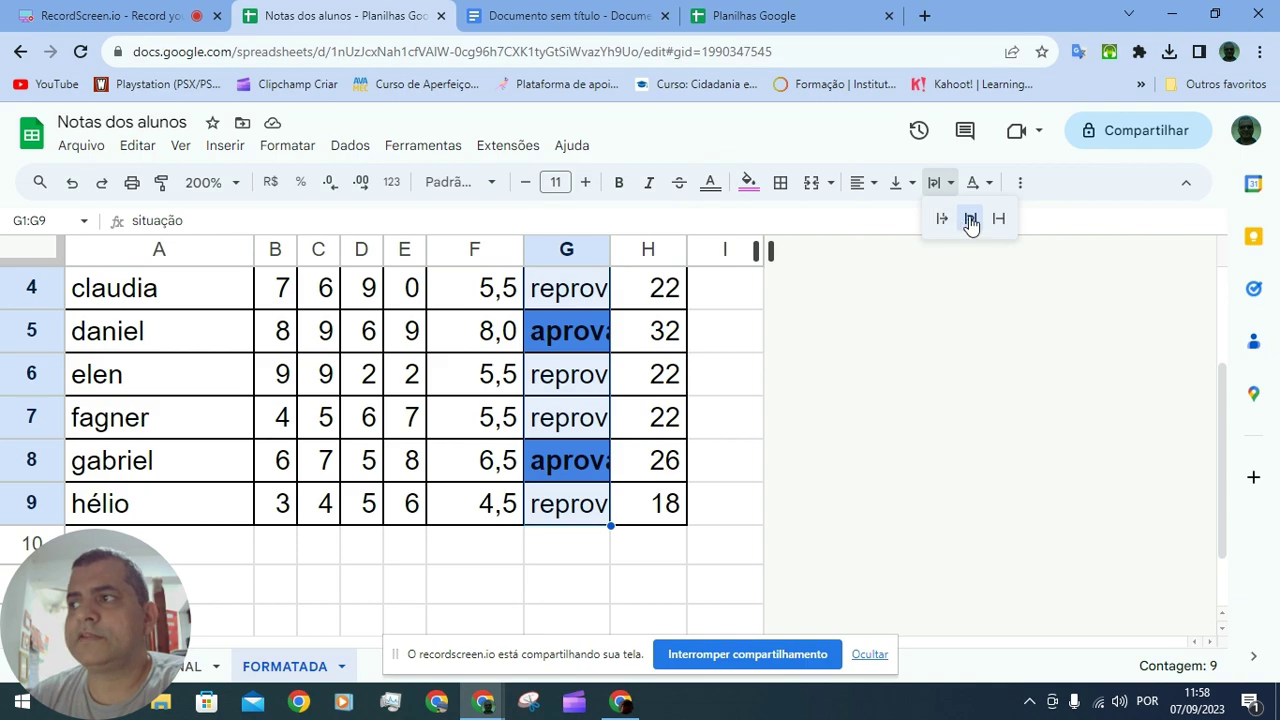
click(970, 222)
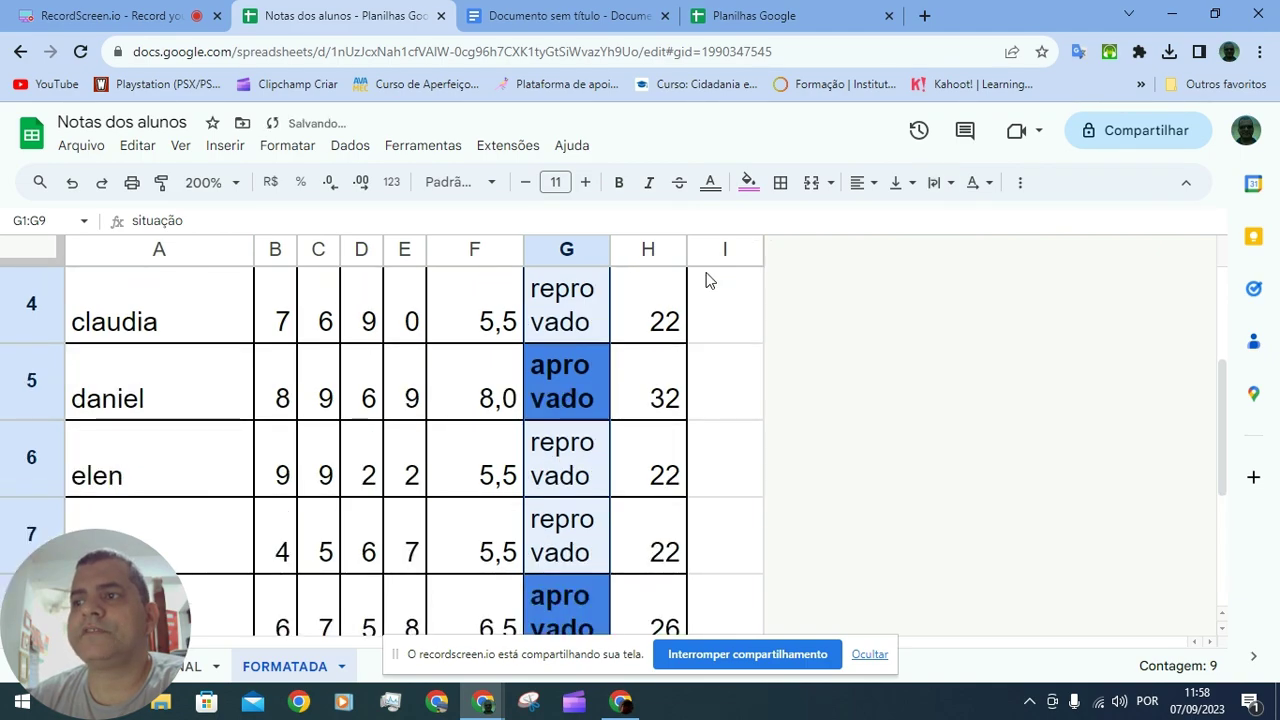
Widen column G to fit "reprovado" on one line and tilt the text of G1:G9 upward.
drag(604, 249, 666, 250)
click(950, 184)
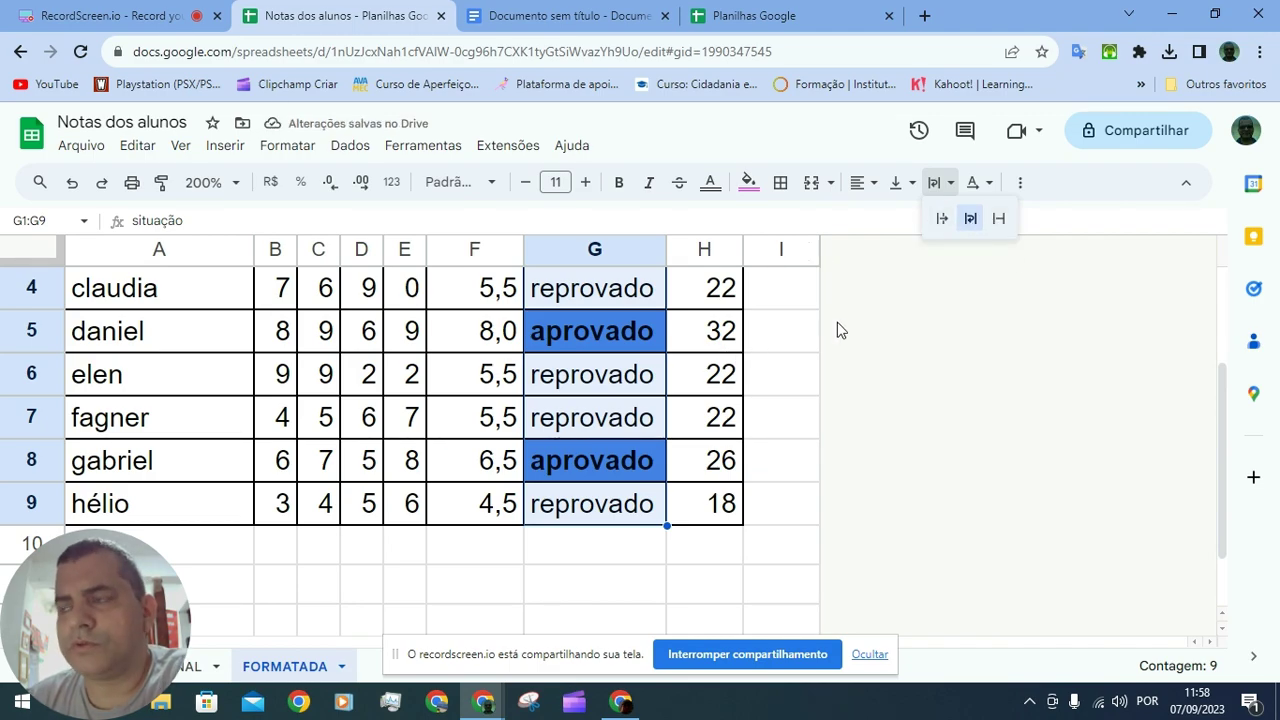
click(977, 182)
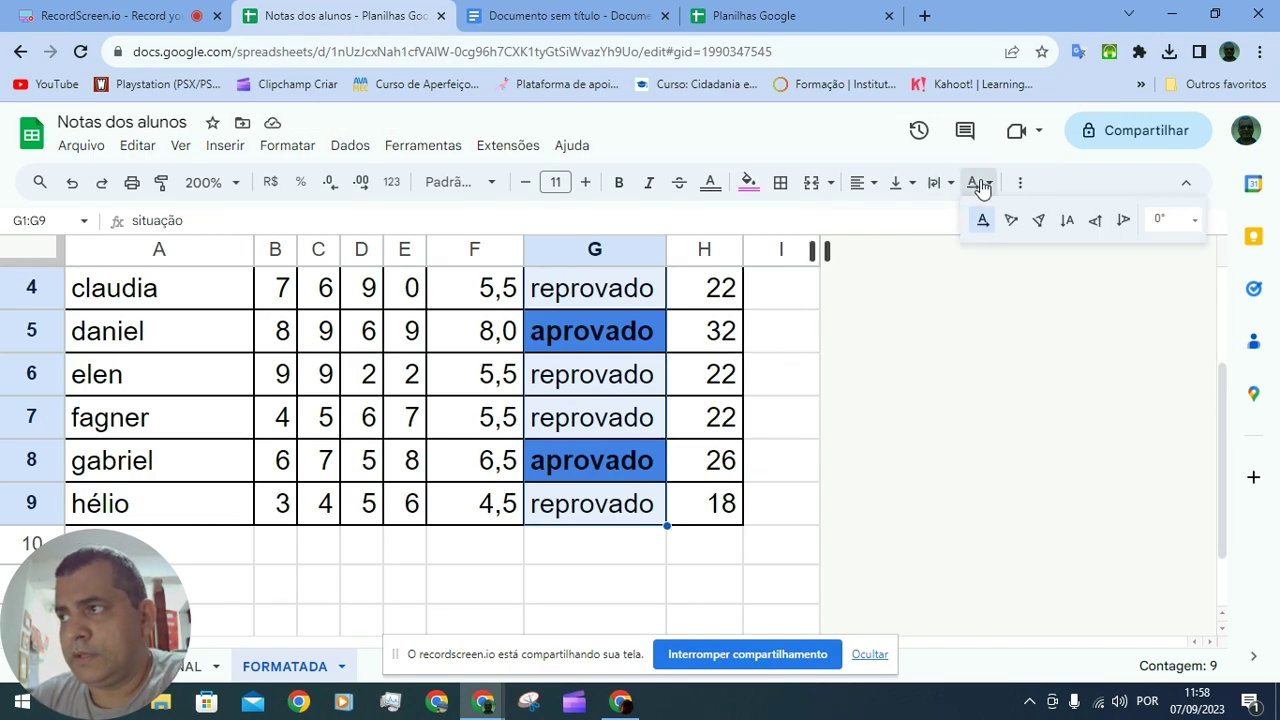
click(1015, 221)
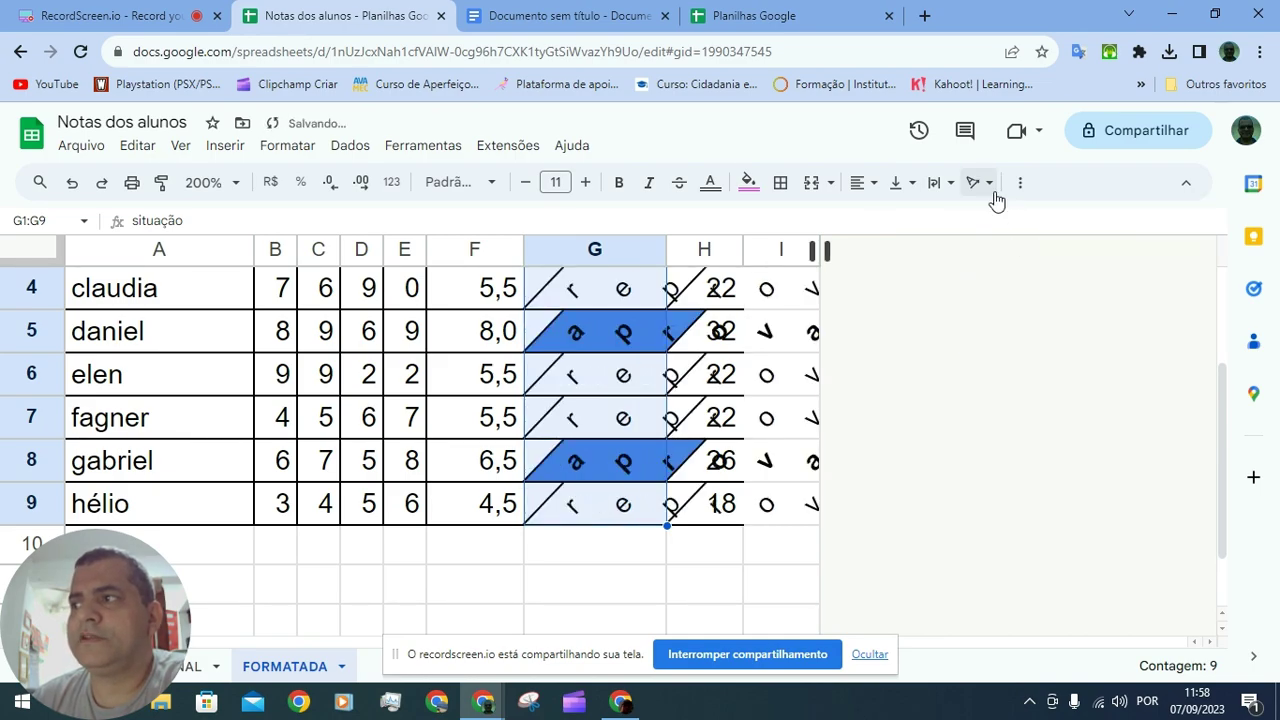
Try the downward tilt and stacked vertical text on G1:G9, ending with the text rotated upward.
click(975, 182)
click(1040, 222)
click(971, 186)
click(1066, 222)
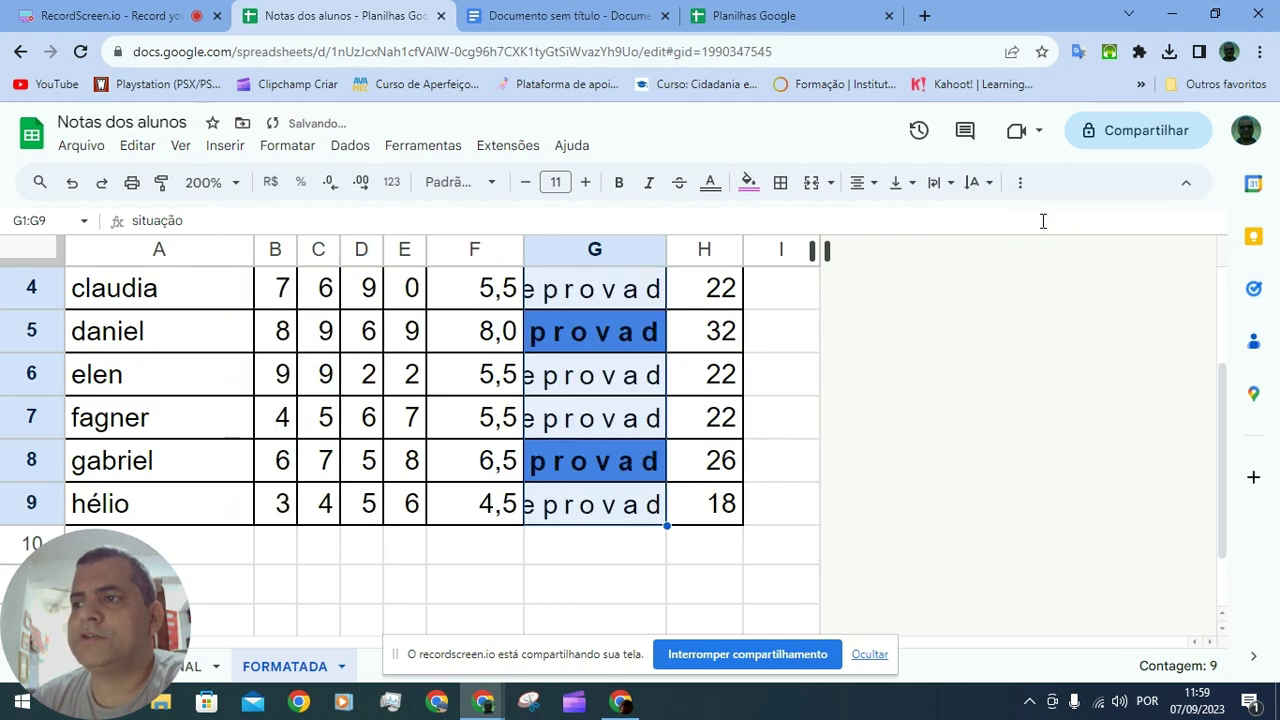
click(990, 184)
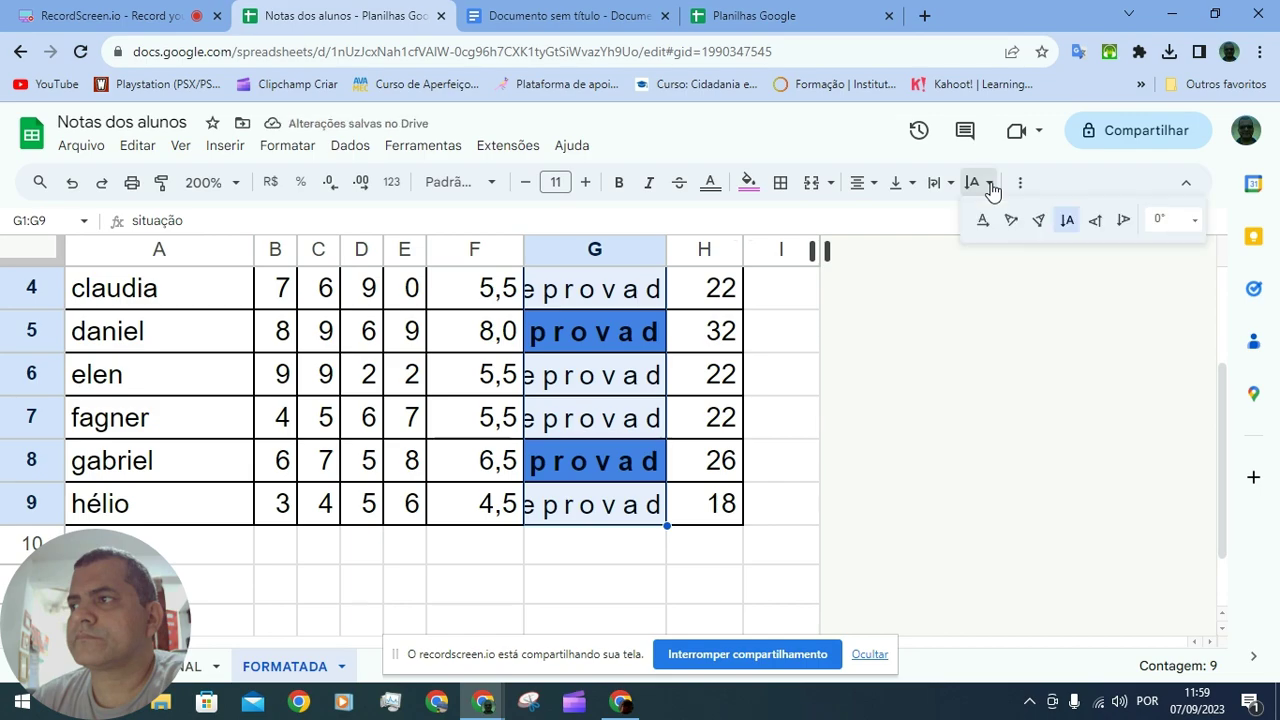
click(1095, 222)
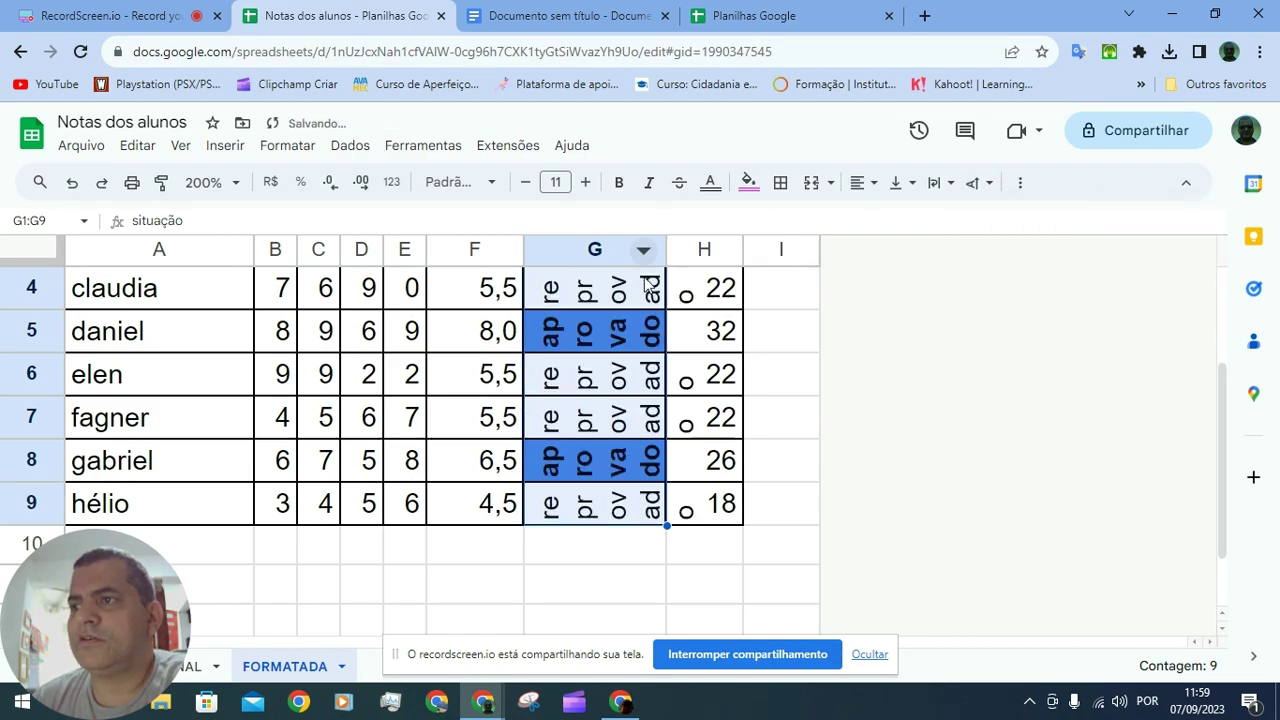
Increase the height of rows 2, 3 and 4 so each rotated situação value fits on one line.
scroll(624, 311, up, 3)
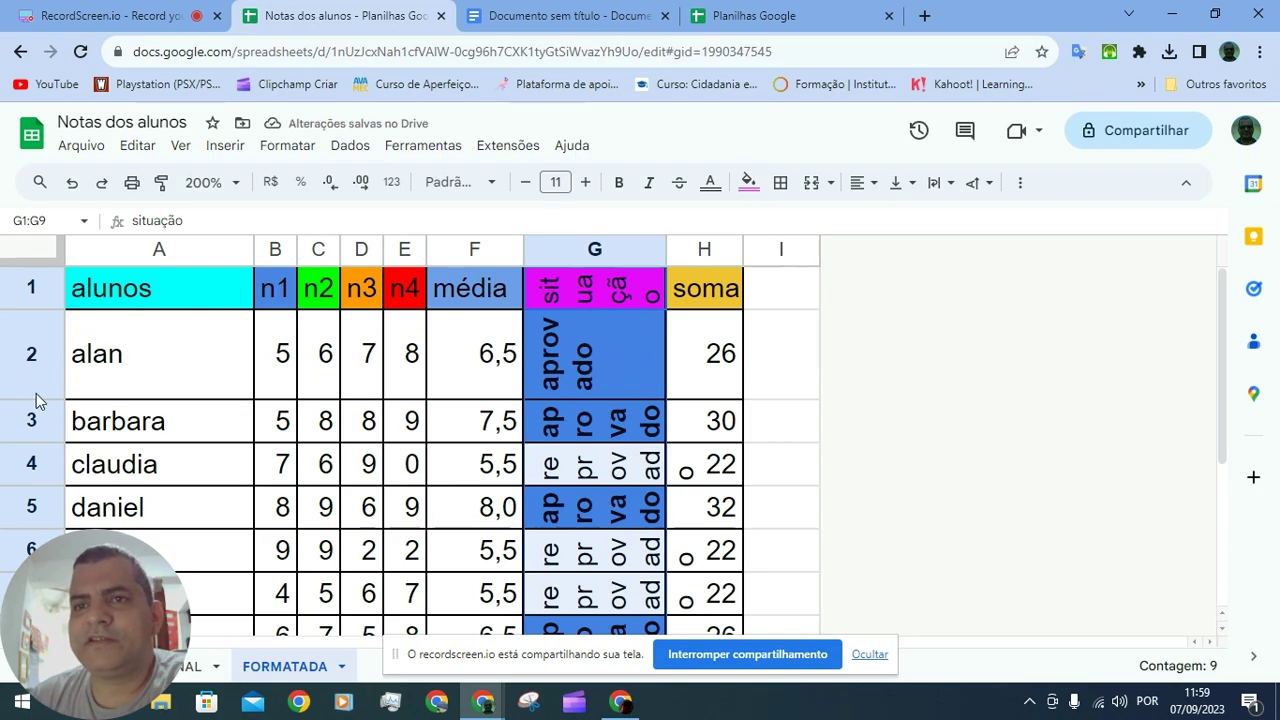
drag(33, 400, 33, 491)
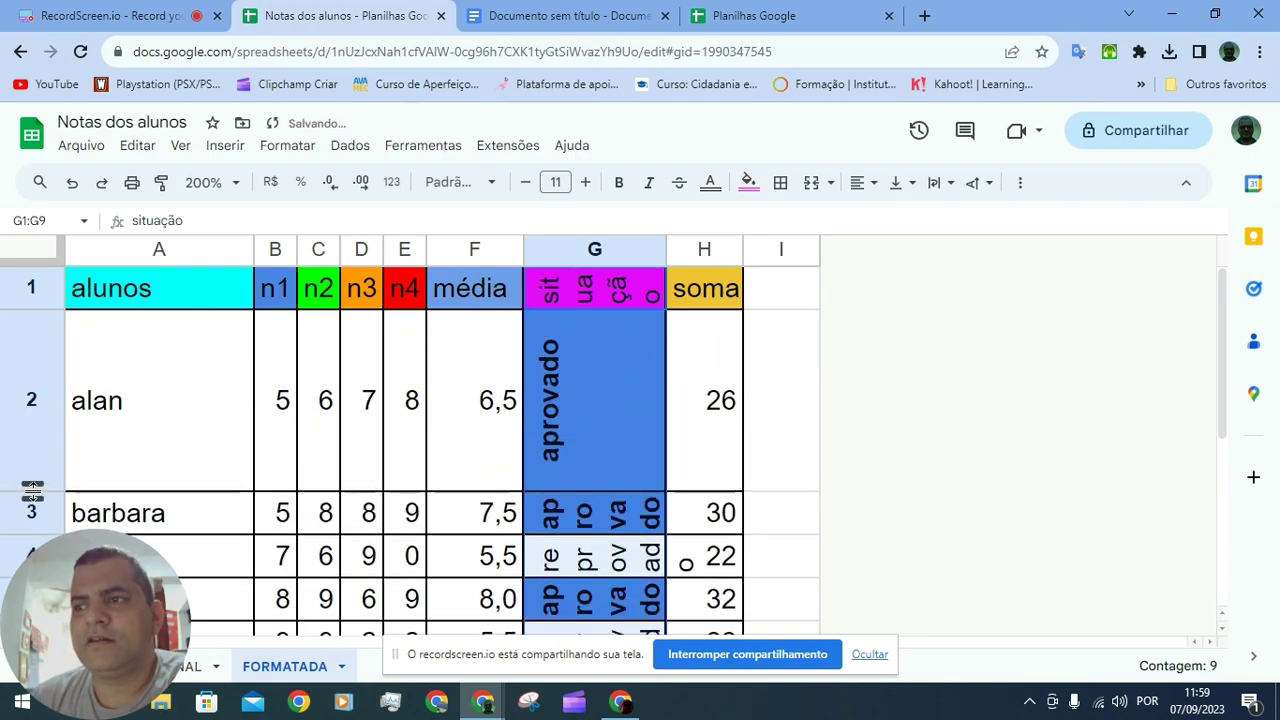
drag(29, 545, 29, 607)
scroll(60, 400, down, 3)
drag(33, 383, 29, 556)
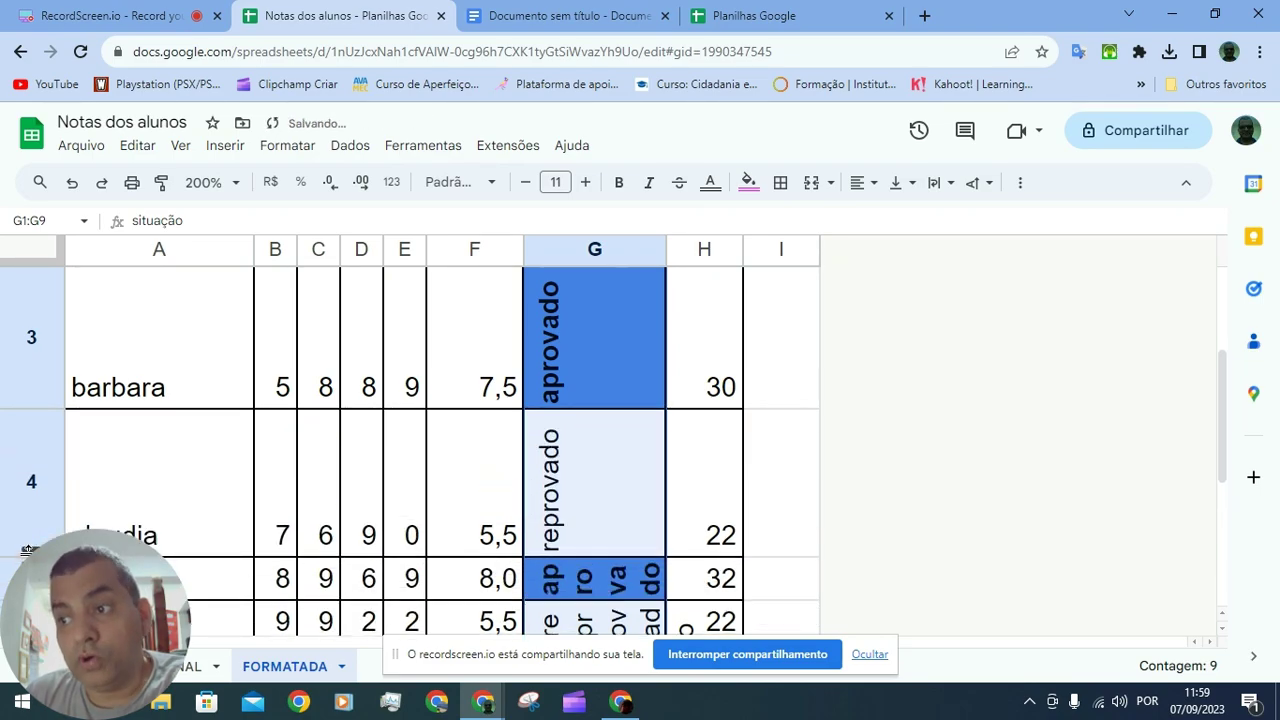
scroll(571, 428, up, 3)
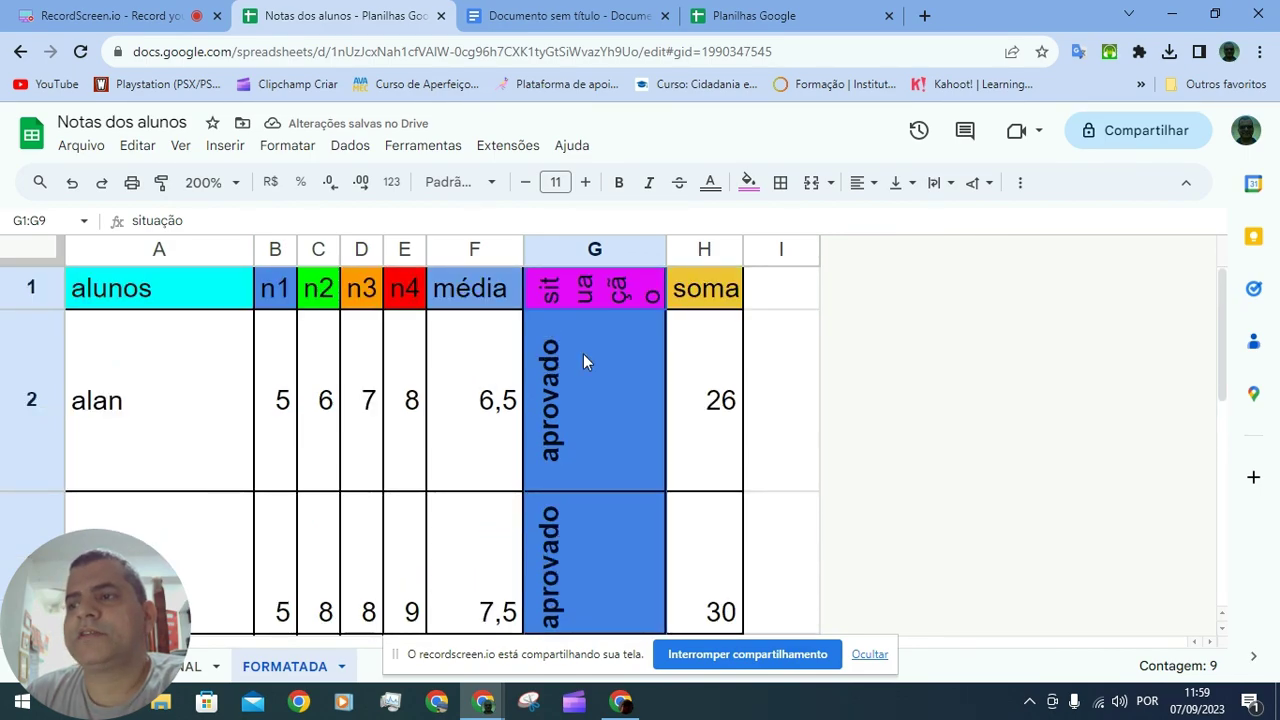
Undo the row height, text rotation, wrapping, column width and vertical alignment changes back to the original table layout.
click(72, 184)
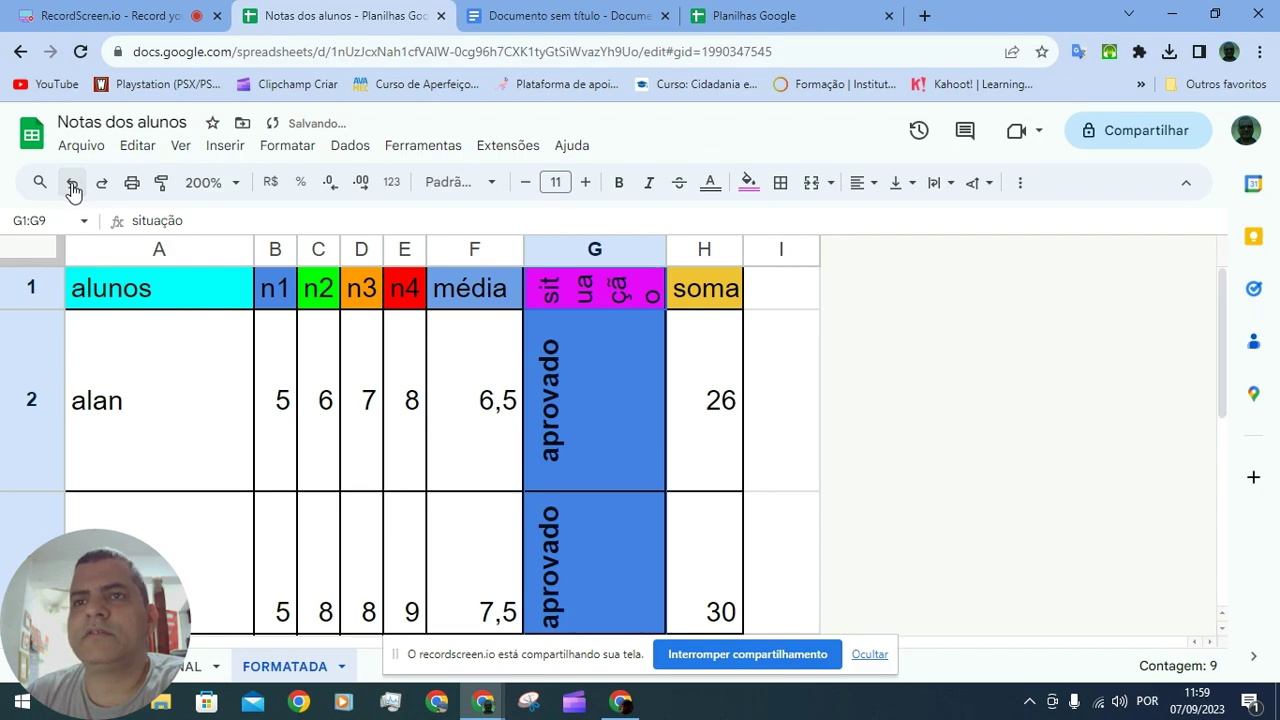
click(72, 184)
click(72, 184)
click(72, 184)
click(72, 184)
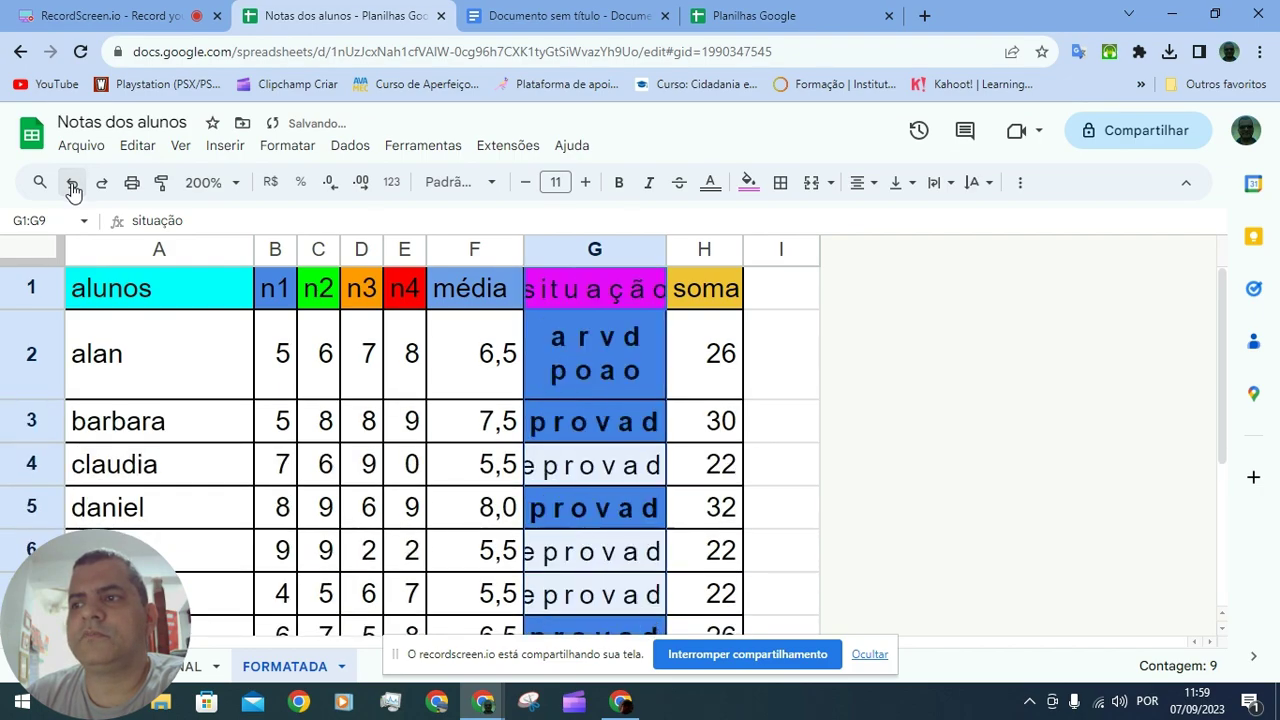
click(72, 184)
click(72, 184)
click(72, 184)
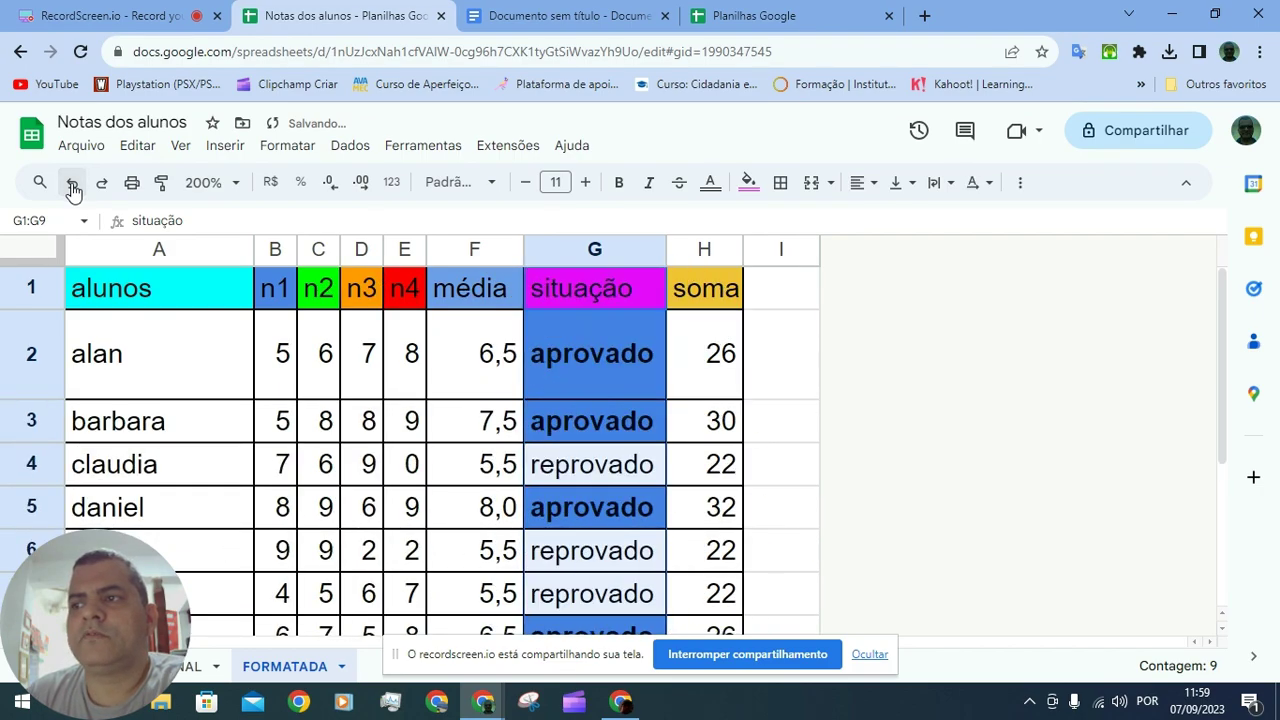
click(72, 184)
click(72, 184)
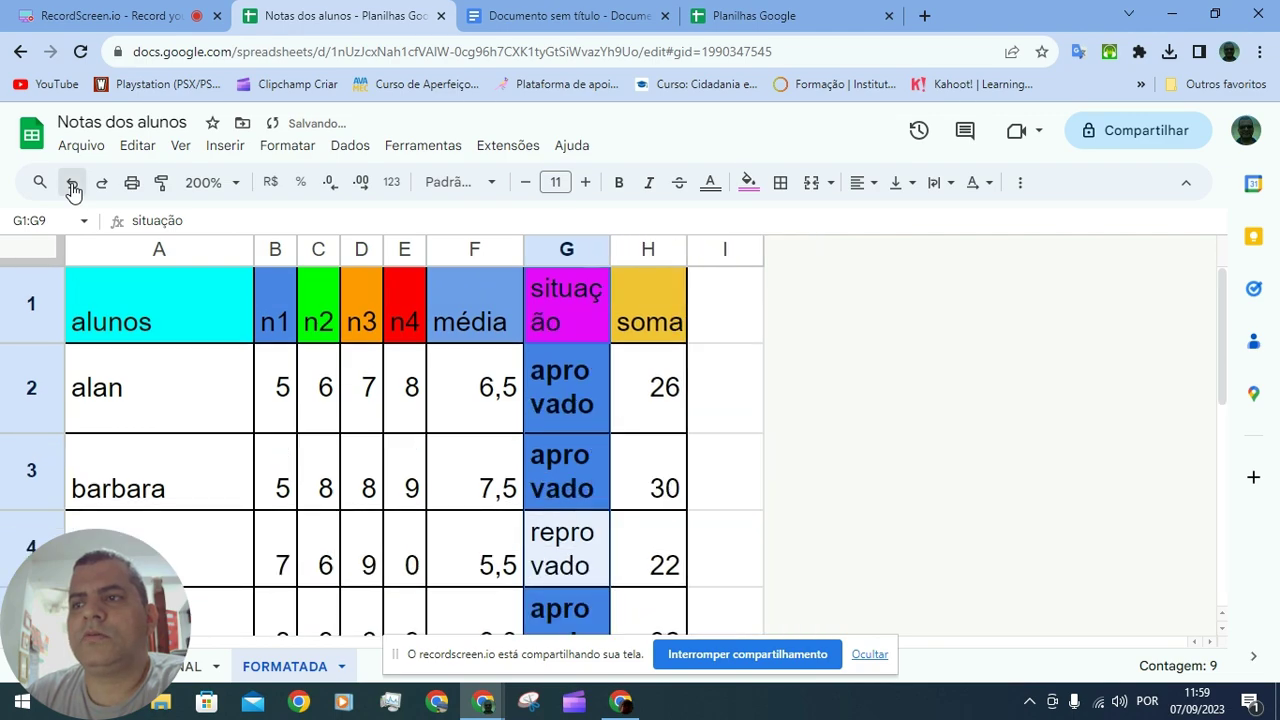
click(72, 184)
click(72, 184)
click(72, 184)
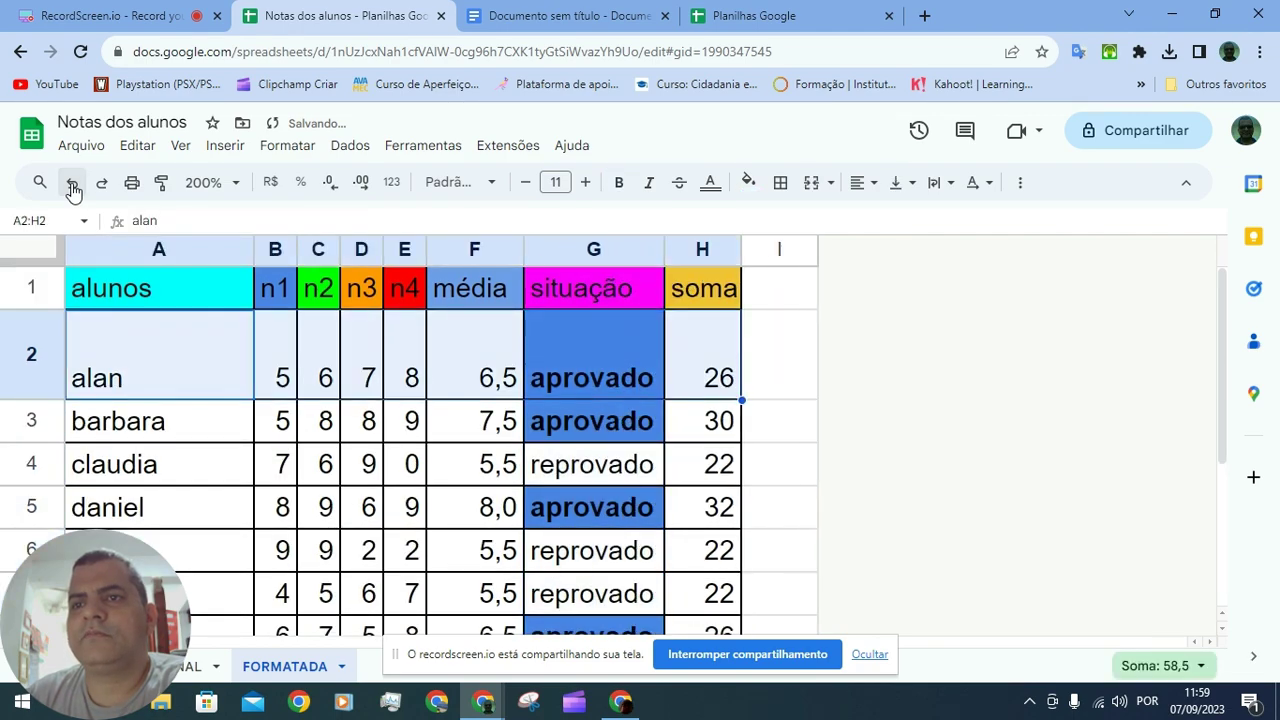
click(72, 184)
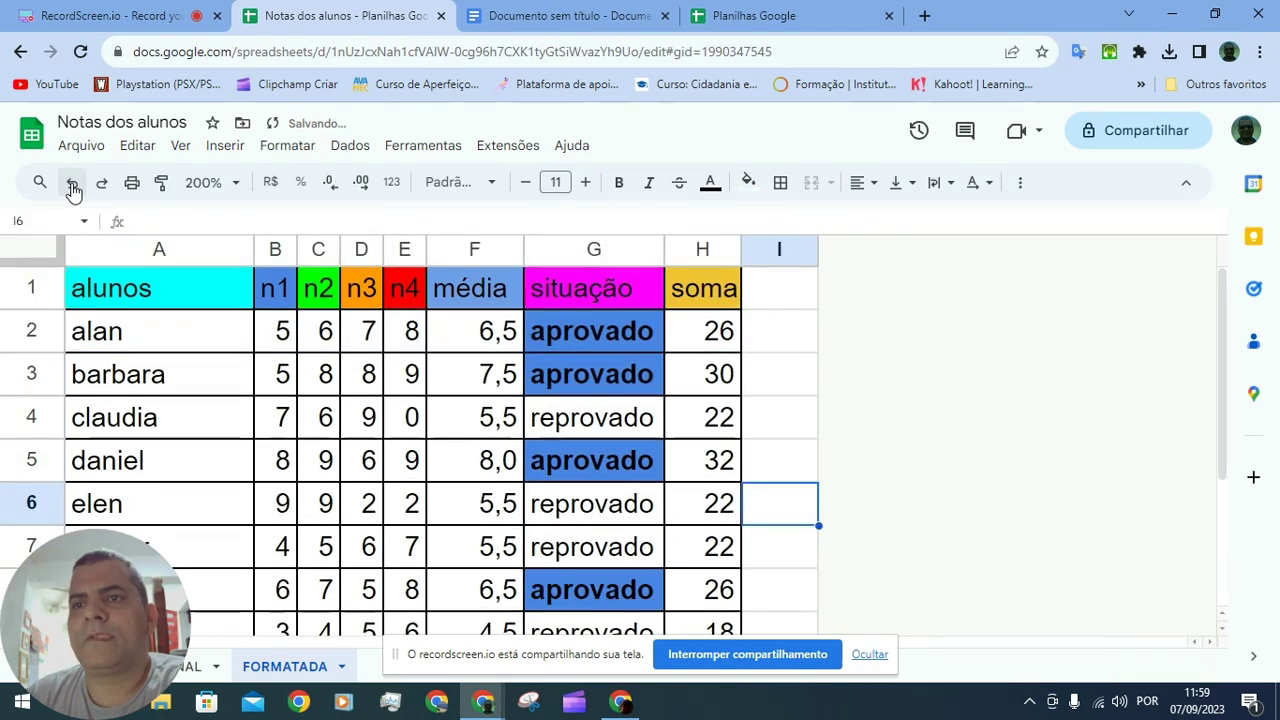
Show the additional toolbar tools for links, comments, charts, filters and functions, and select the empty cell I4.
click(1020, 182)
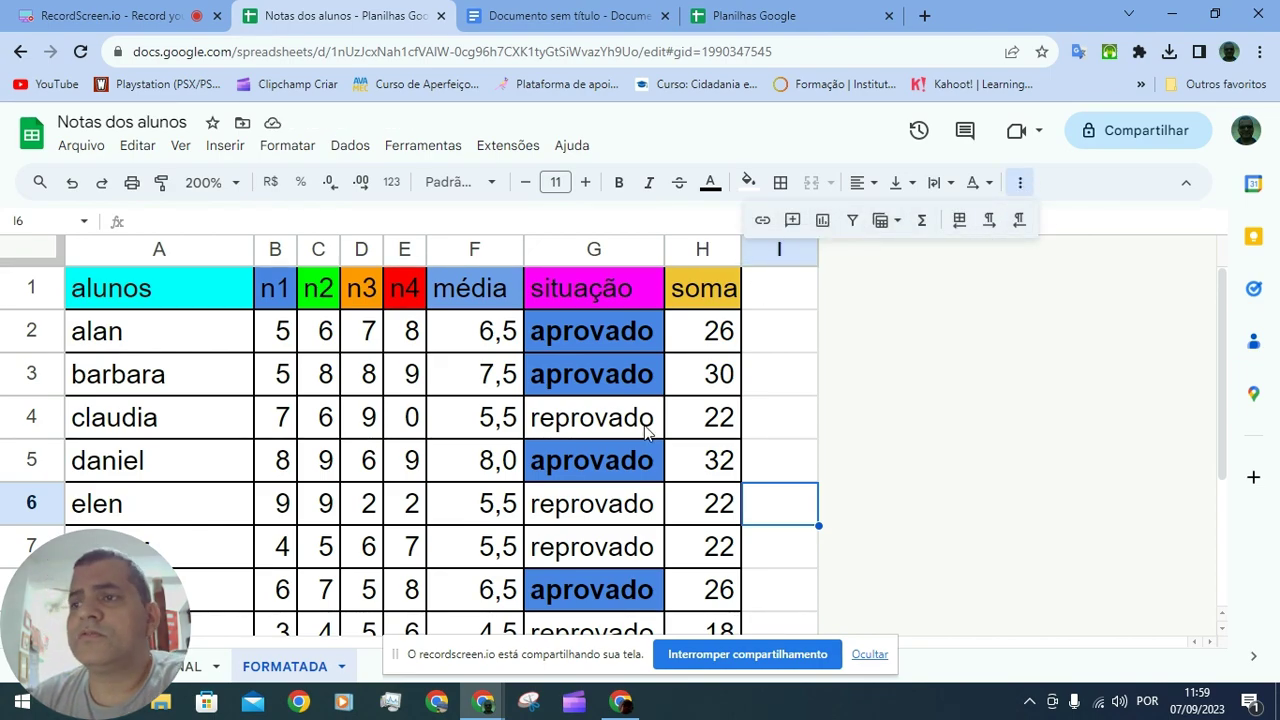
click(776, 410)
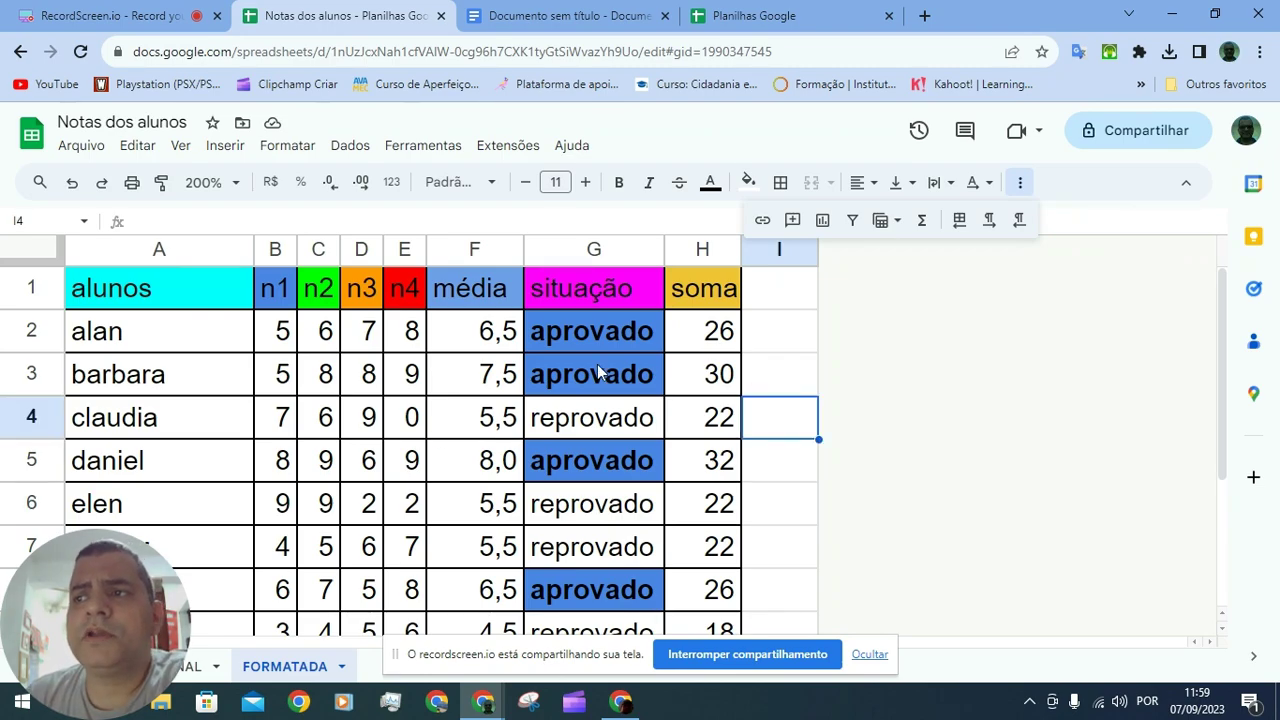